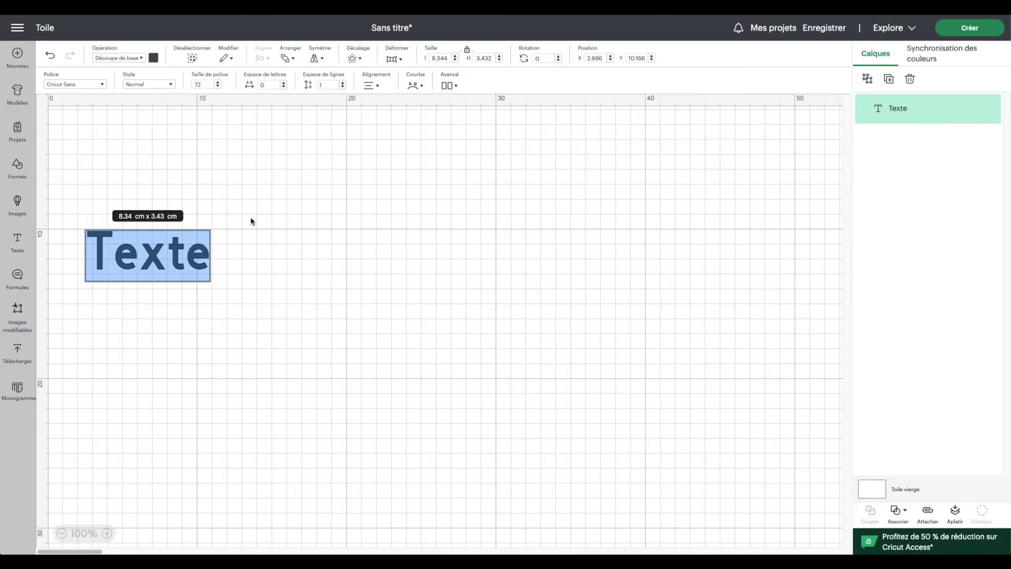
Replace the placeholder text with a single hyphen and set its height to 0.1 cm with proportions locked
key("BackSpace")
type("-")
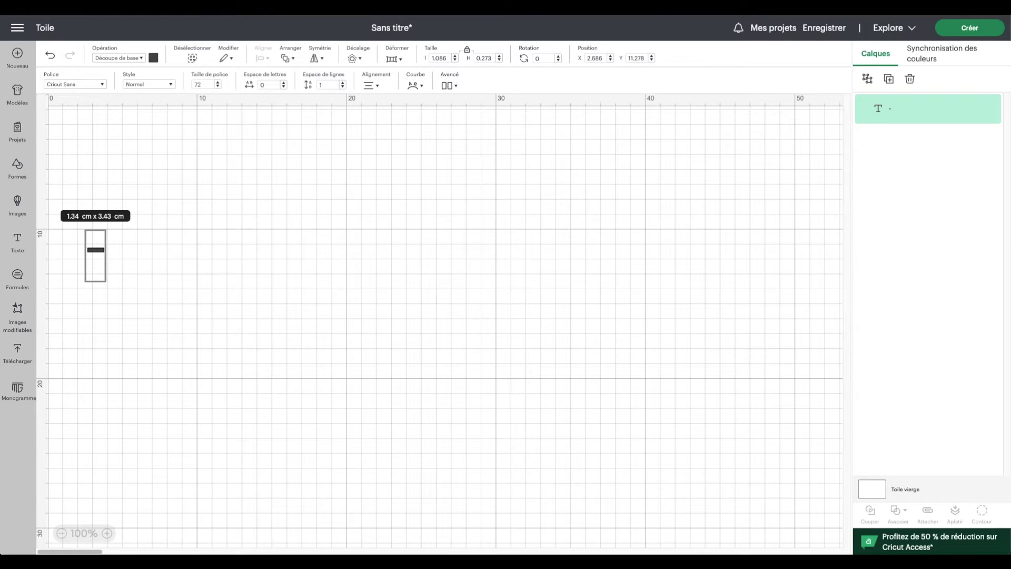
left_click(59, 255)
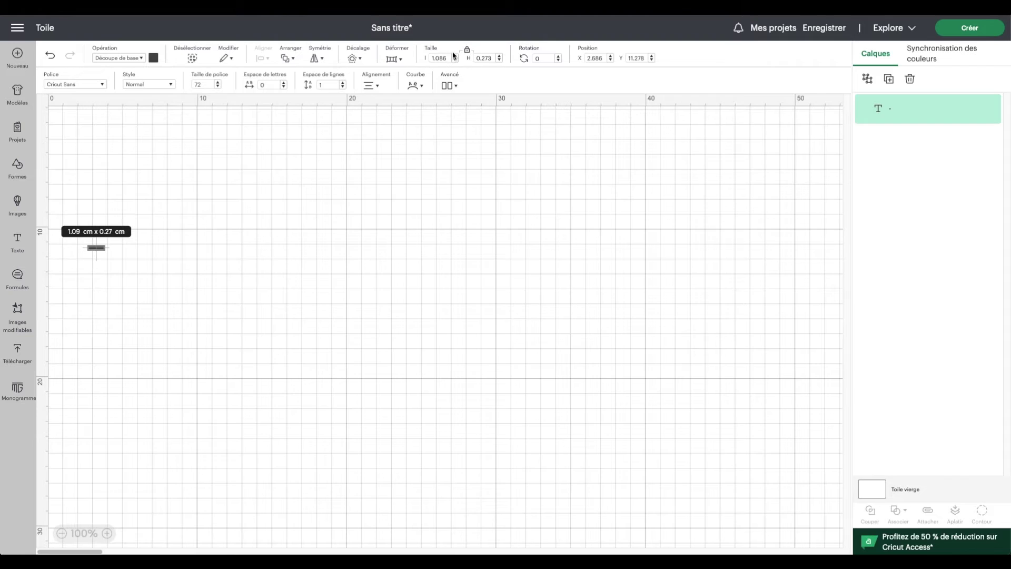
left_click(485, 58)
type("0.1")
key("Return")
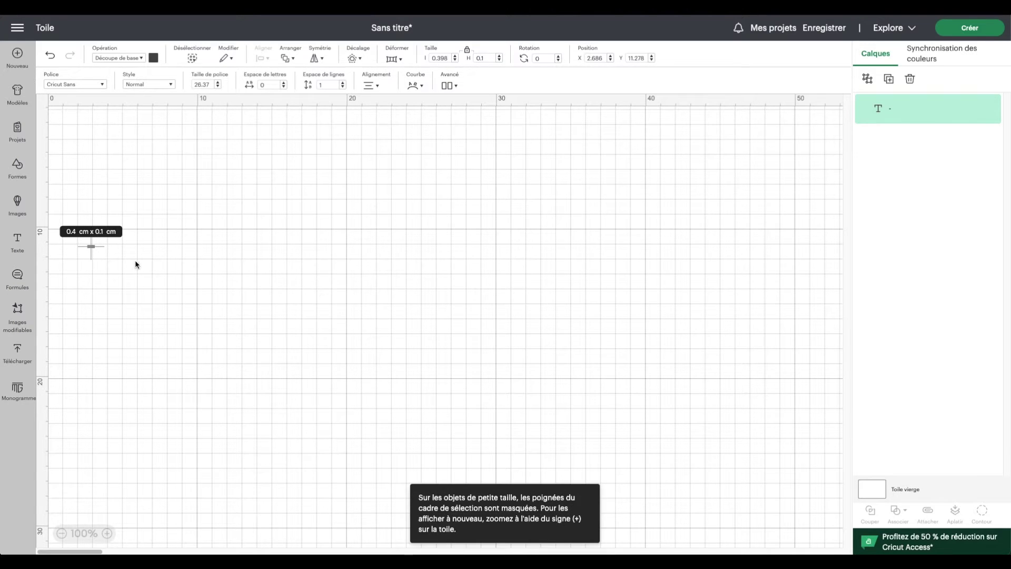
Edit the hyphen text into a continuous row of 18 hyphens, about 8.76 cm long
right_click(90, 251)
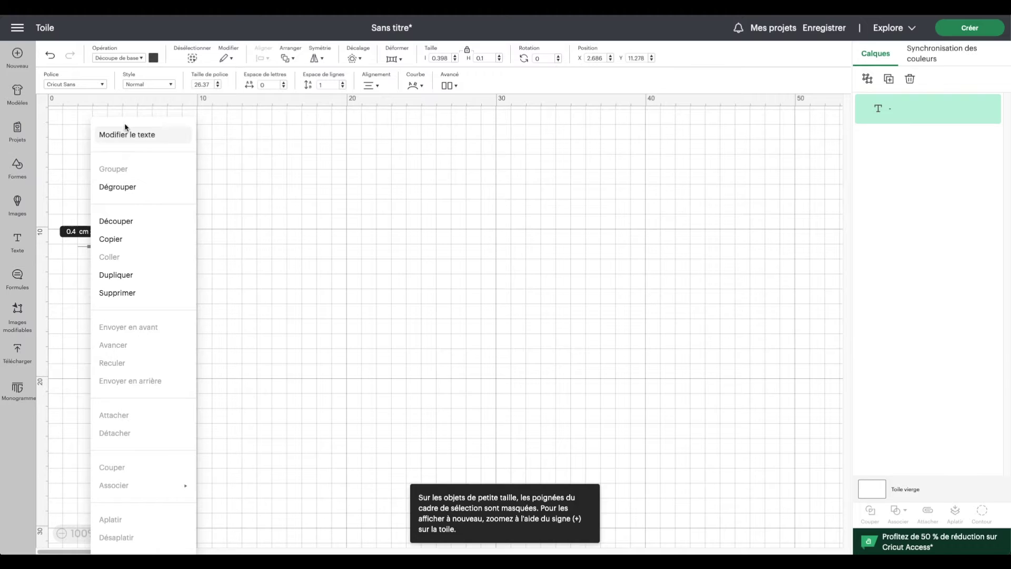
left_click(123, 134)
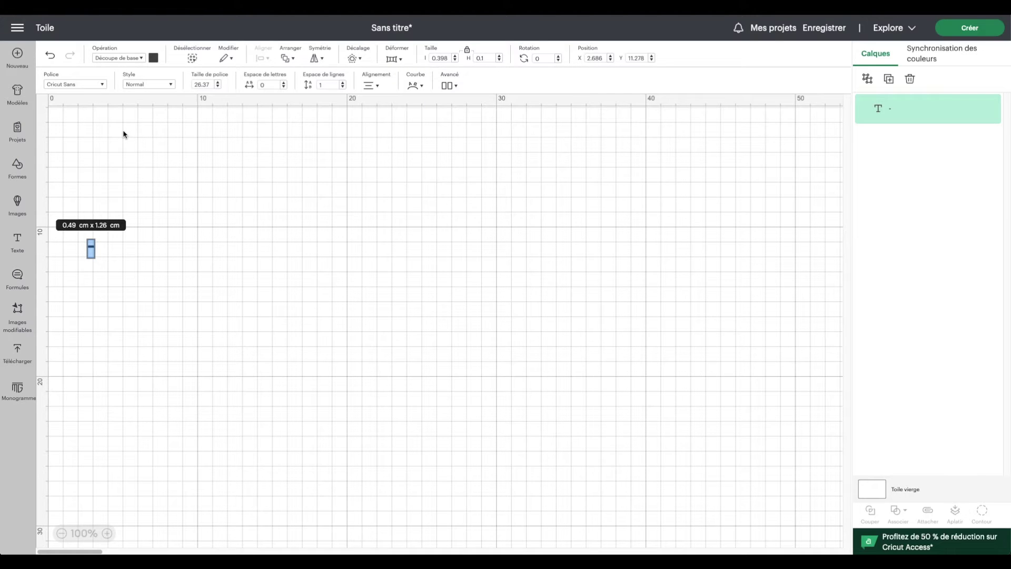
type("---")
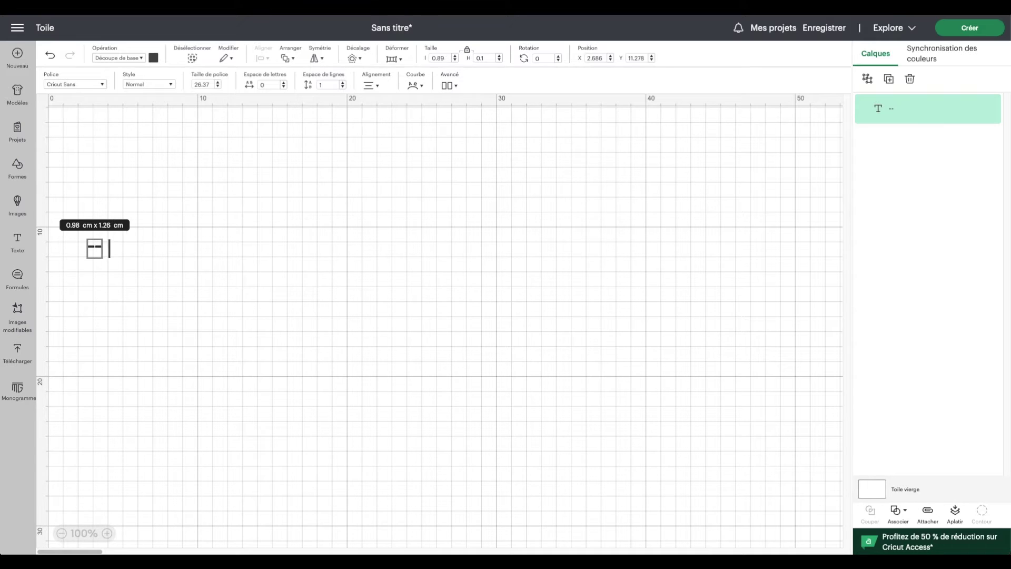
type("-------------------------")
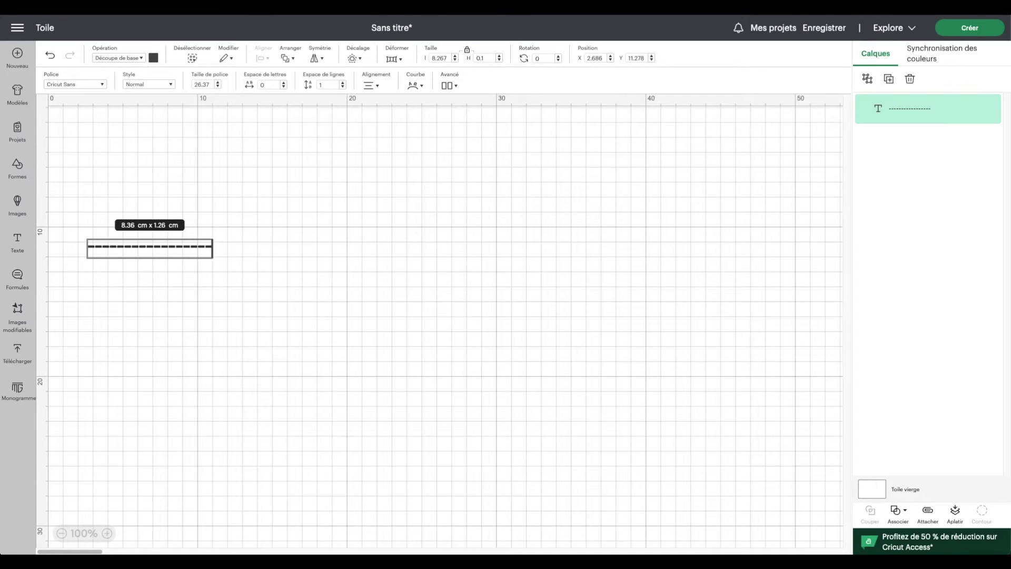
key("Escape")
Move the dashed line near the canvas's upper-left corner, at about X 0.57, Y 1.86
left_click_drag(112, 241, 136, 140)
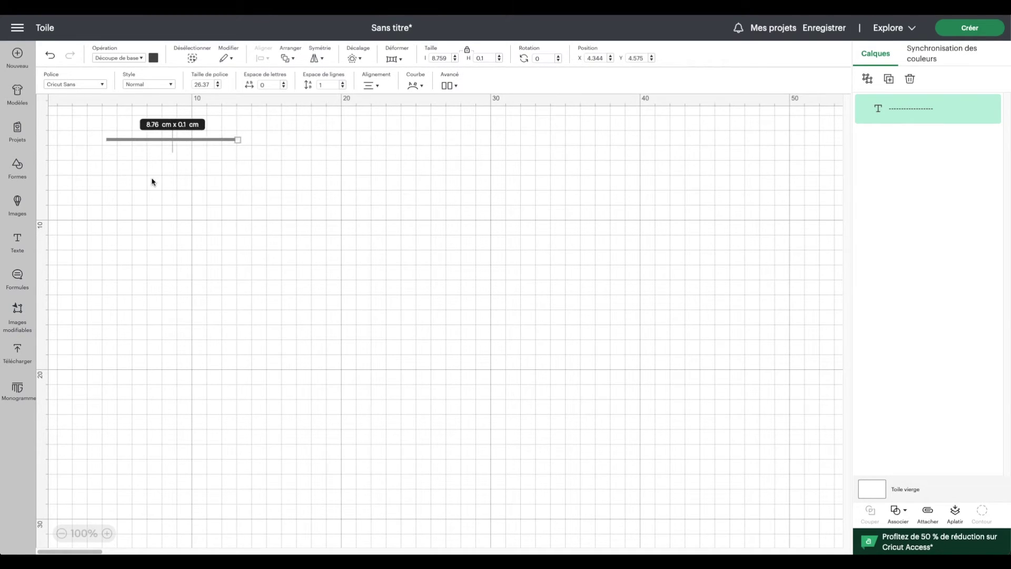
left_click(107, 534)
left_click(107, 533)
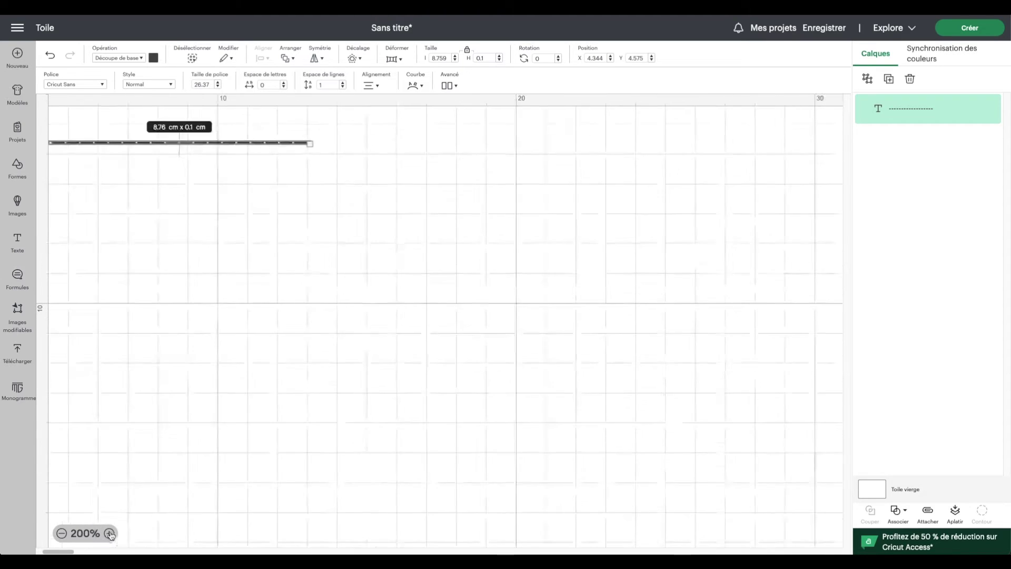
left_click(188, 487)
left_click_drag(363, 289, 192, 165)
left_click(98, 172)
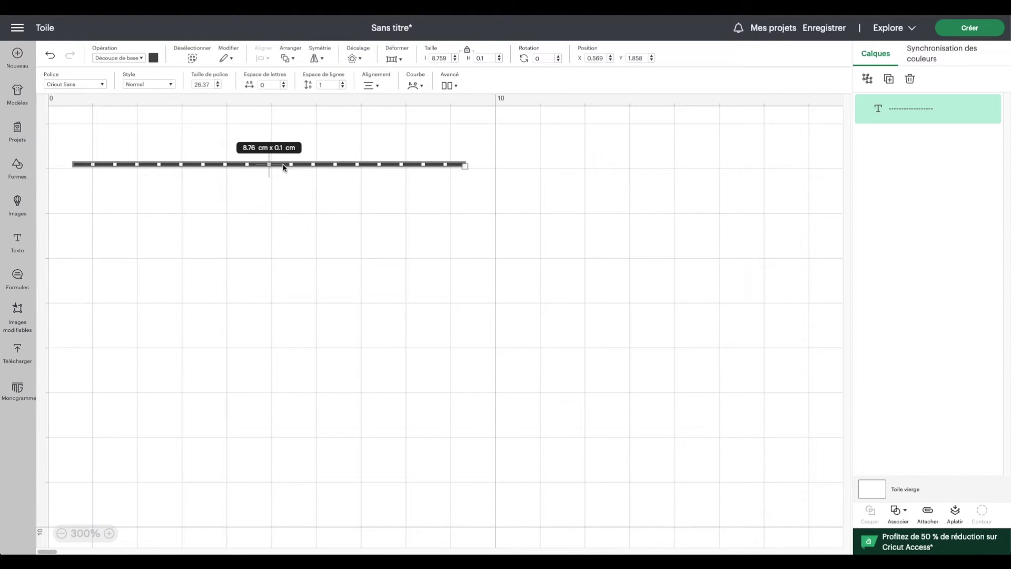
Increase the dashed line's letter spacing to 1.5 and shift the line to about X 1.31, Y 1.68
left_click(285, 83)
left_click(285, 83)
left_click(284, 83)
left_click(285, 83)
left_click(285, 83)
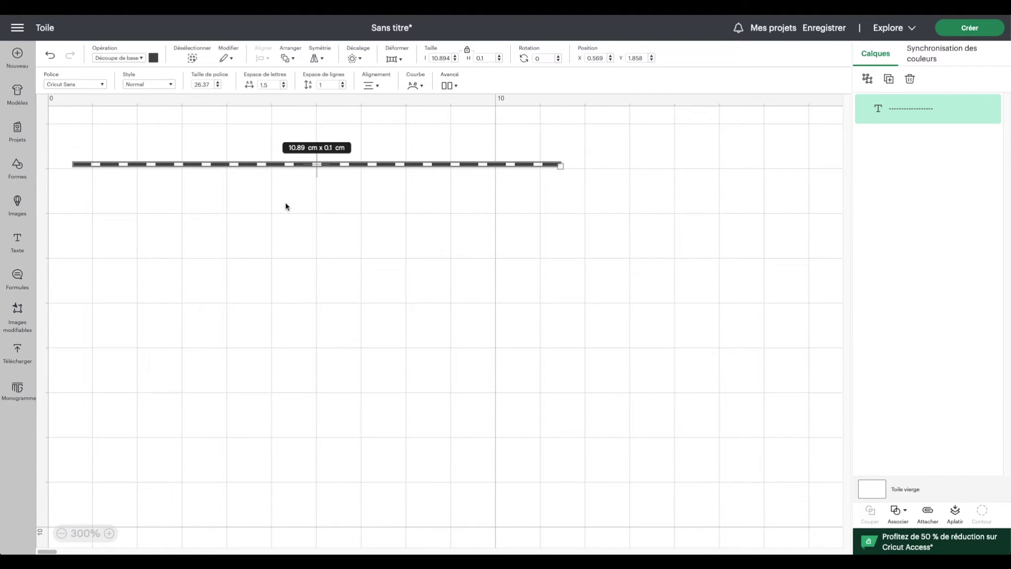
left_click(348, 208)
scroll(388, 287, "right", 1)
scroll(461, 172, "left", 1)
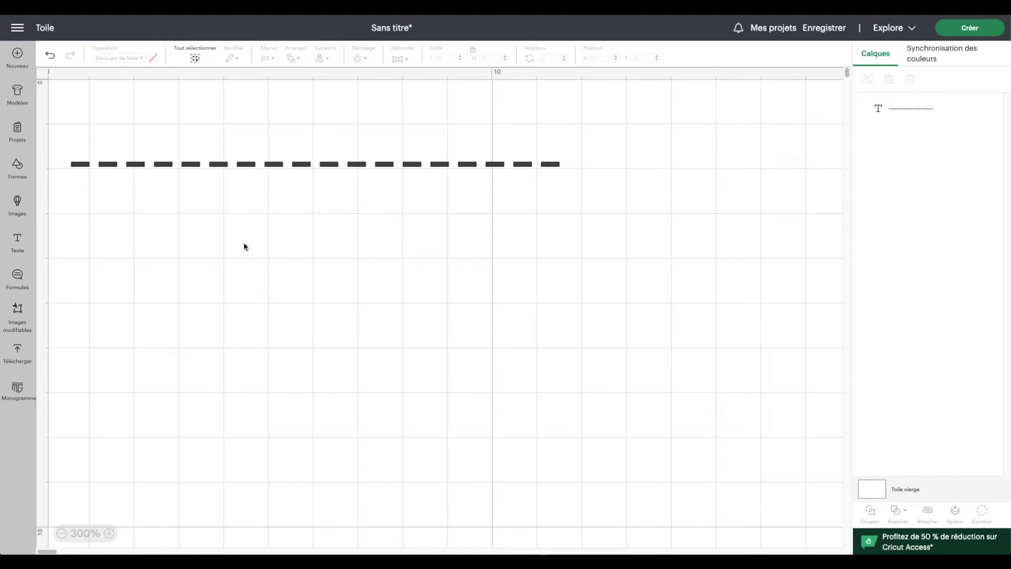
left_click_drag(82, 165, 116, 155)
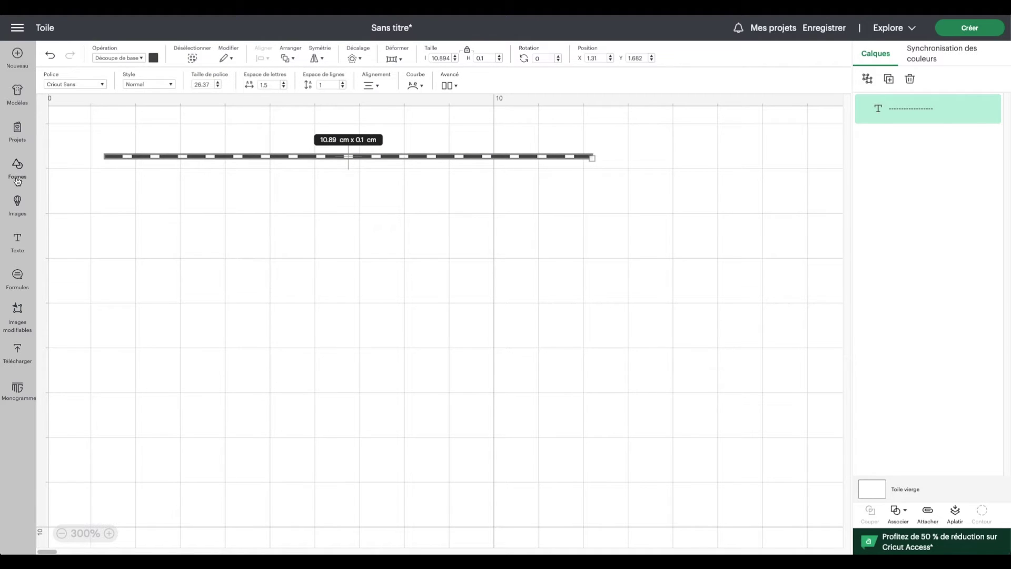
Insert a square shape and place it just below the dashed line, at about X 1.4, Y 2.49
left_click(17, 168)
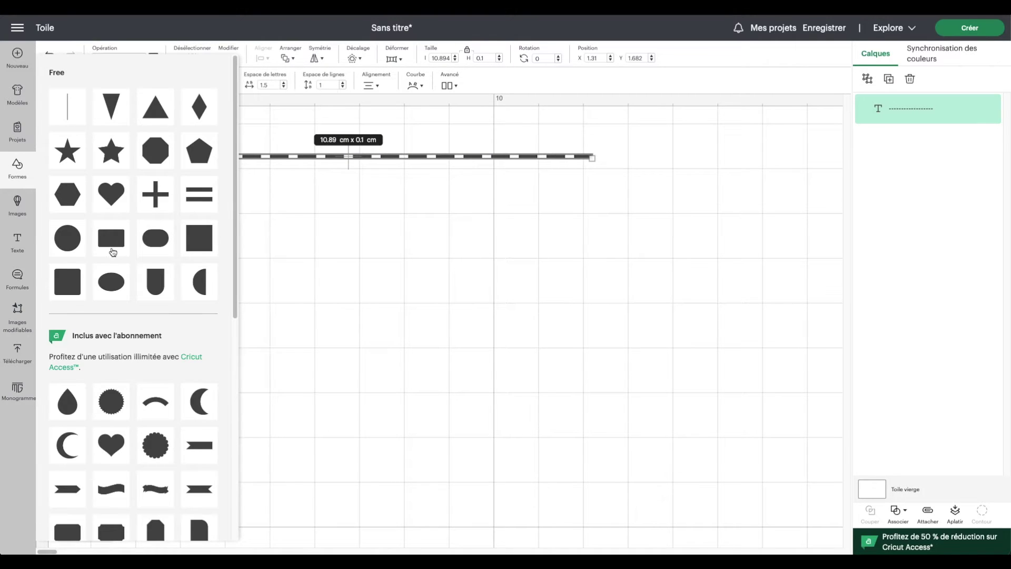
left_click(199, 238)
left_click_drag(136, 179, 153, 246)
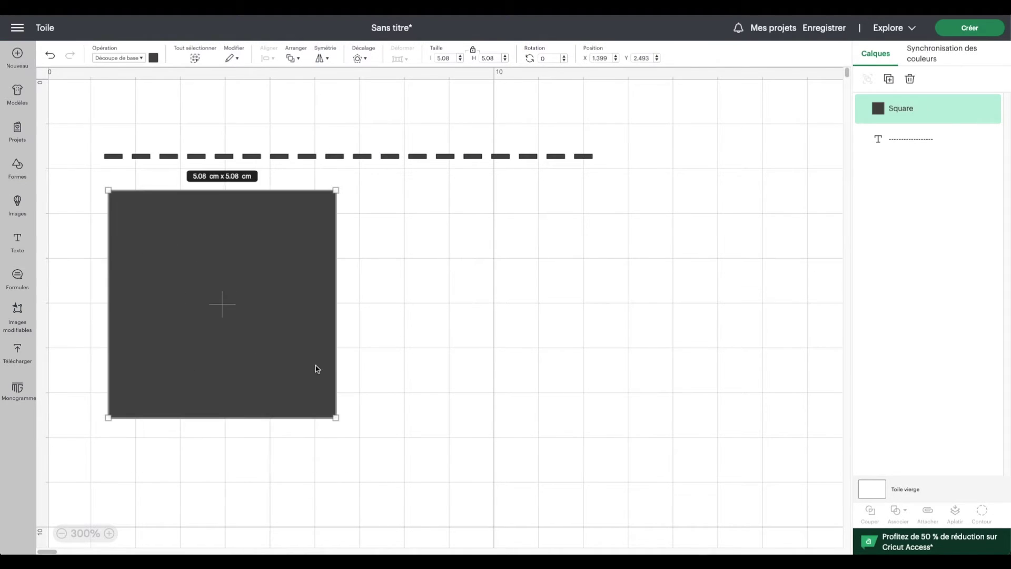
Unlock the square's proportions and resize it to 10 cm wide by 5 cm high
left_click(473, 51)
left_click(442, 58)
type("10")
left_click(497, 59)
key("BackSpace")
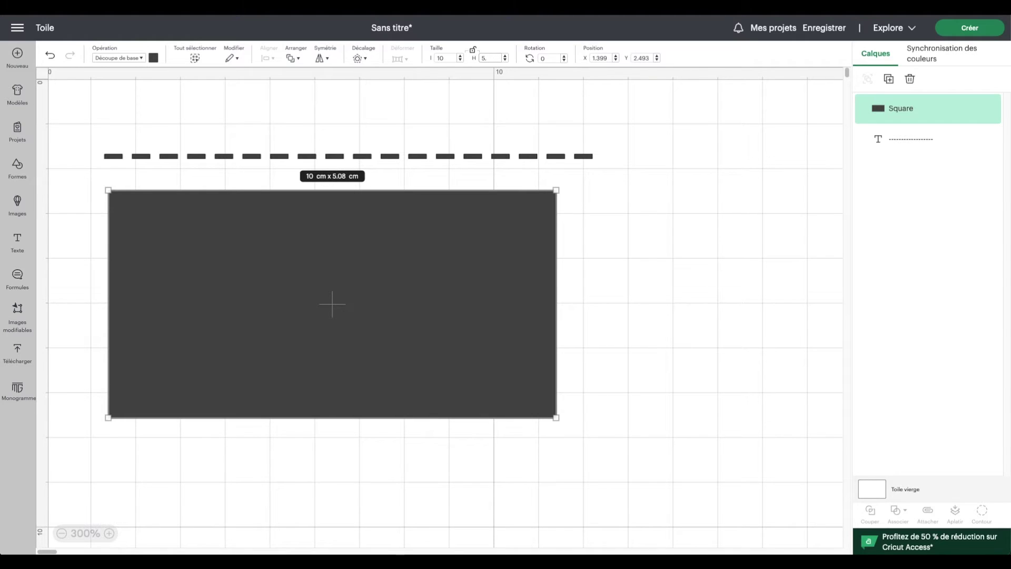
key("Return")
Colour the rectangle light grey and send it behind the dashed line
left_click(153, 57)
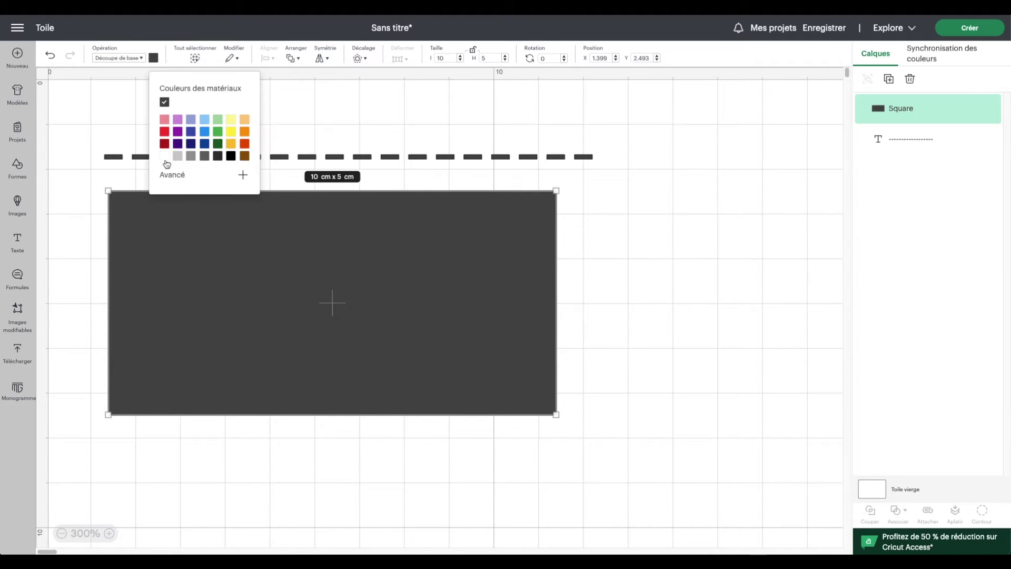
left_click(178, 156)
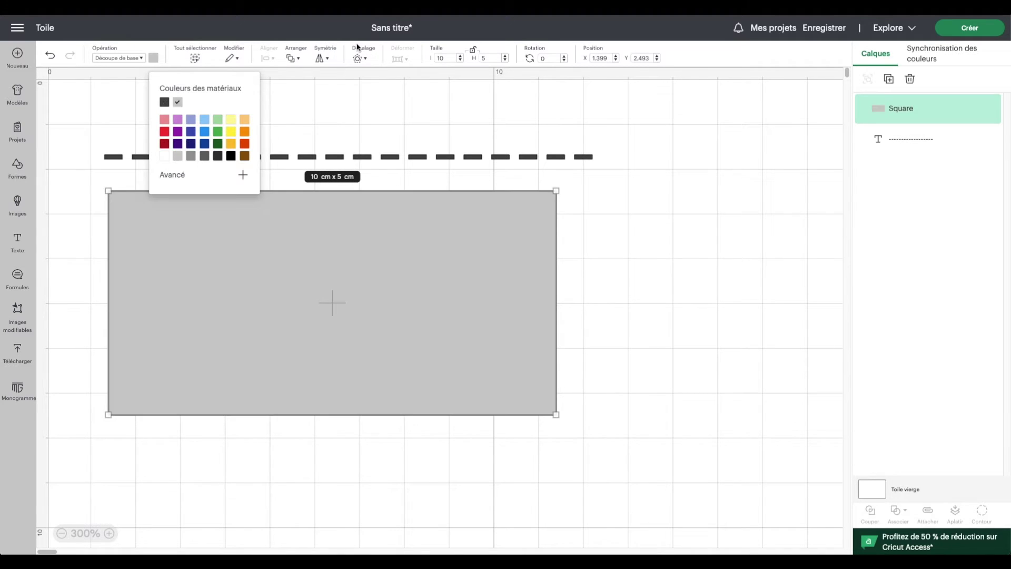
left_click(293, 58)
left_click(324, 134)
Place the dashed line just inside the rectangle's upper edge and delete the last two hyphens that overhang it
left_click_drag(237, 156, 245, 205)
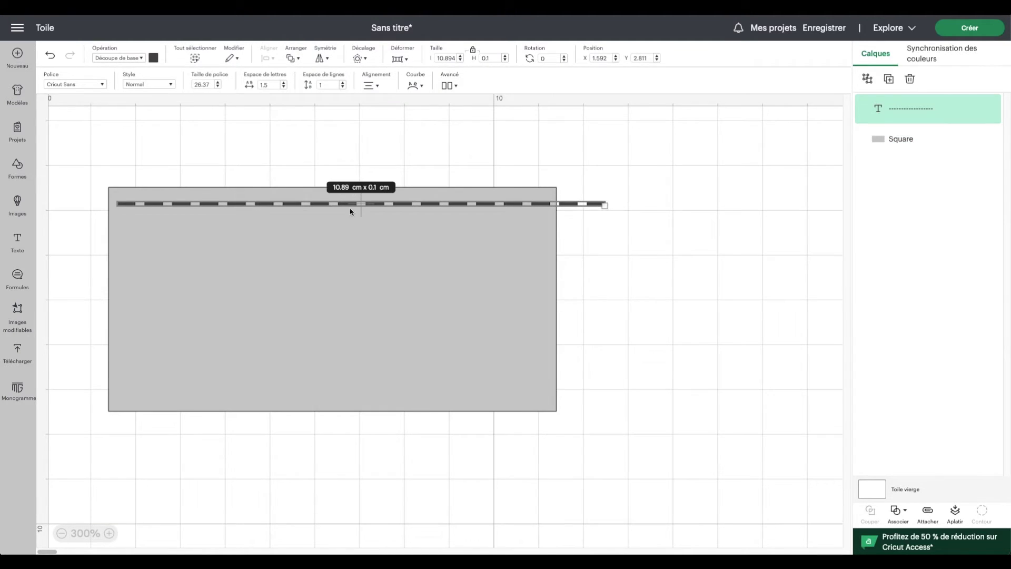
scroll(534, 205, "down", 1)
right_click(534, 205)
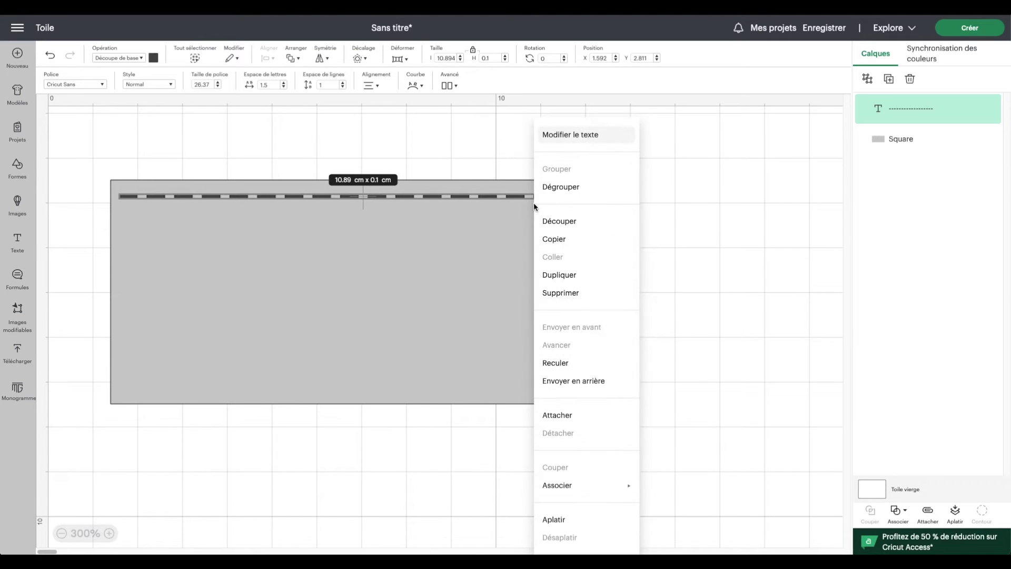
left_click(583, 133)
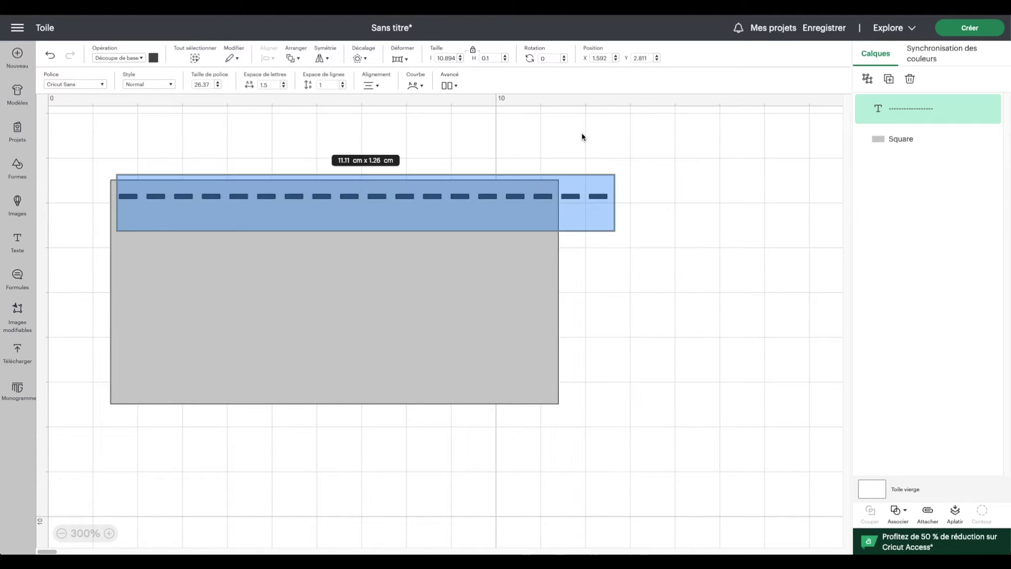
left_click(600, 190)
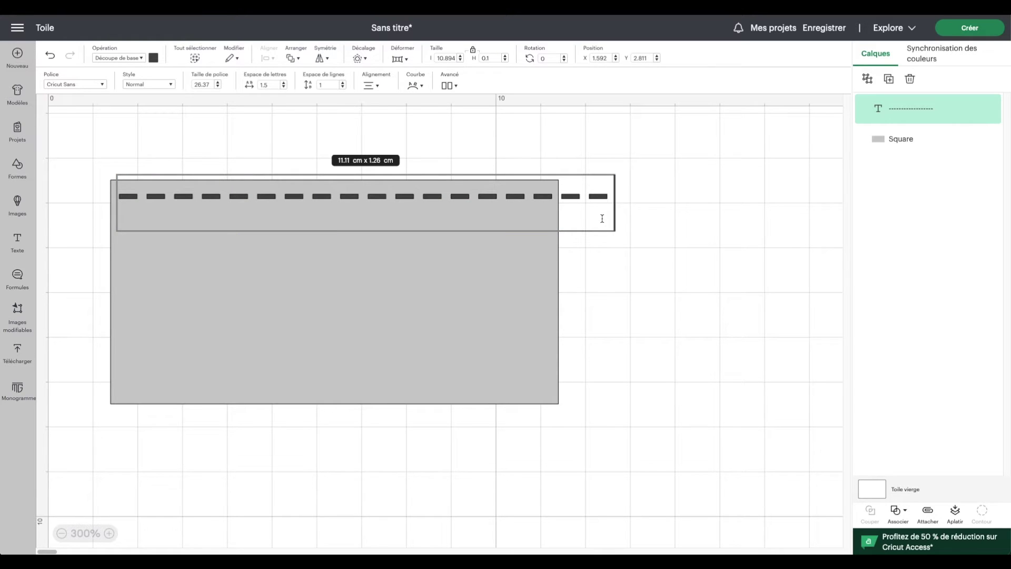
key("BackSpace")
key("BackSpace")
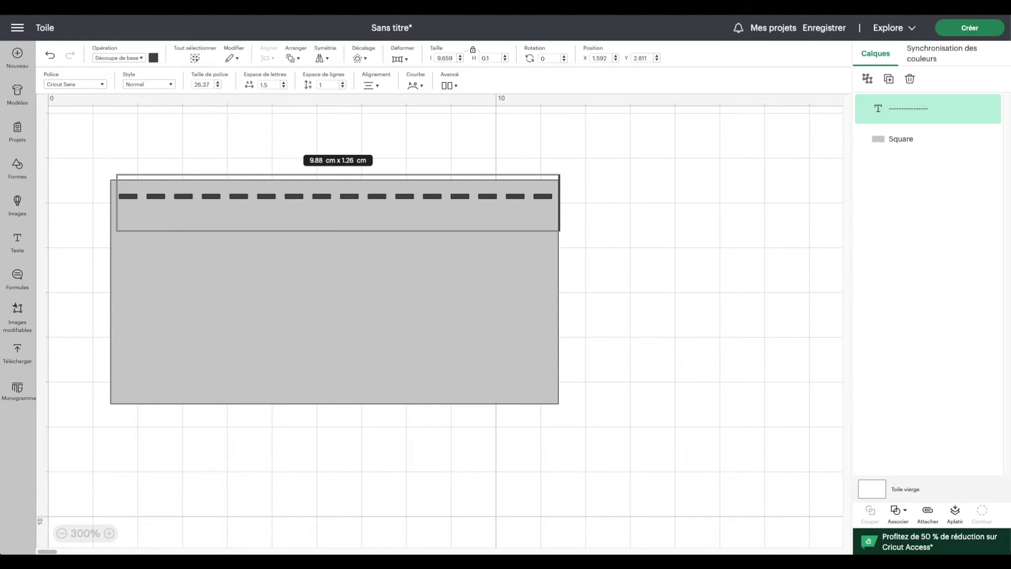
key("Escape")
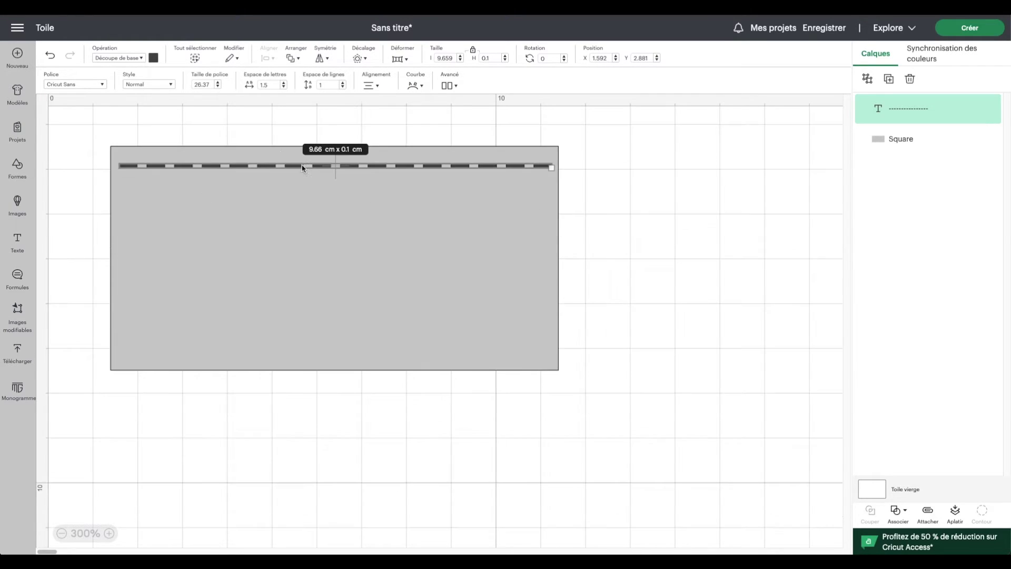
Change the dashed line's colour to white and deselect it
left_click(153, 58)
left_click(164, 156)
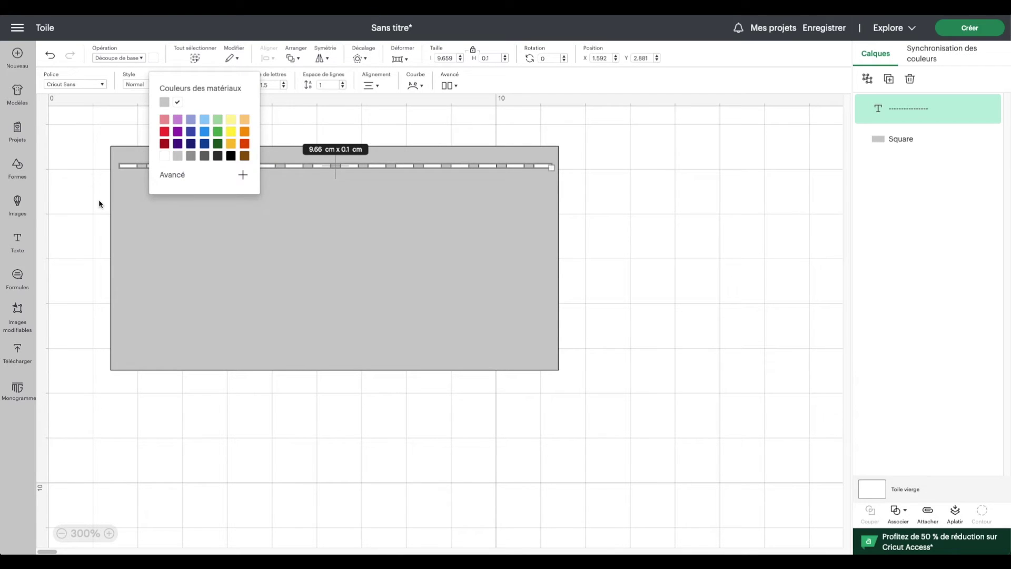
left_click(83, 200)
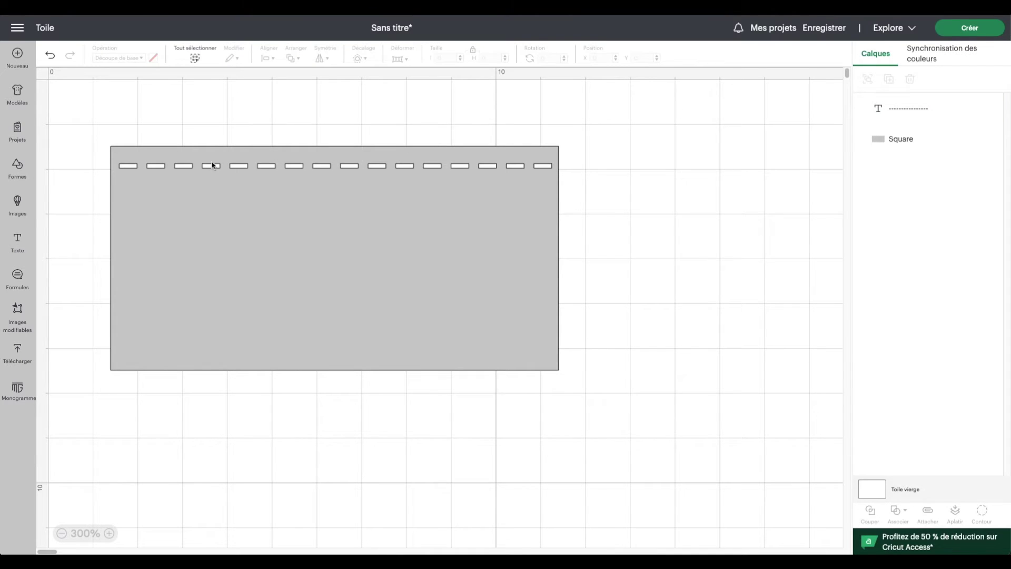
Duplicate the dashed line, rotate the copy 90°, and place it along the rectangle's left side, meeting the horizontal line at the corner
left_click(154, 165)
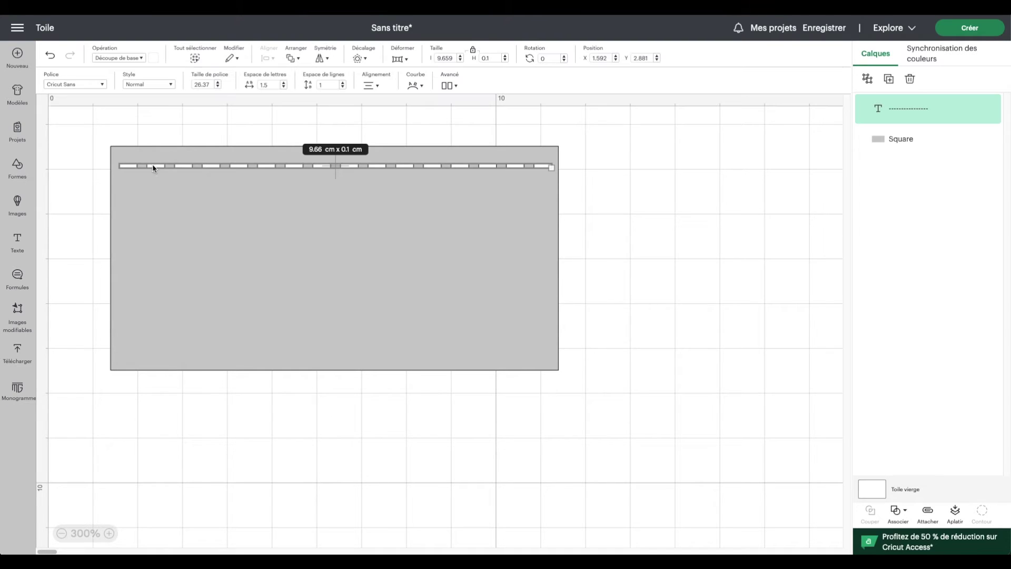
left_click(888, 79)
left_click(548, 58)
type("90")
key("Return")
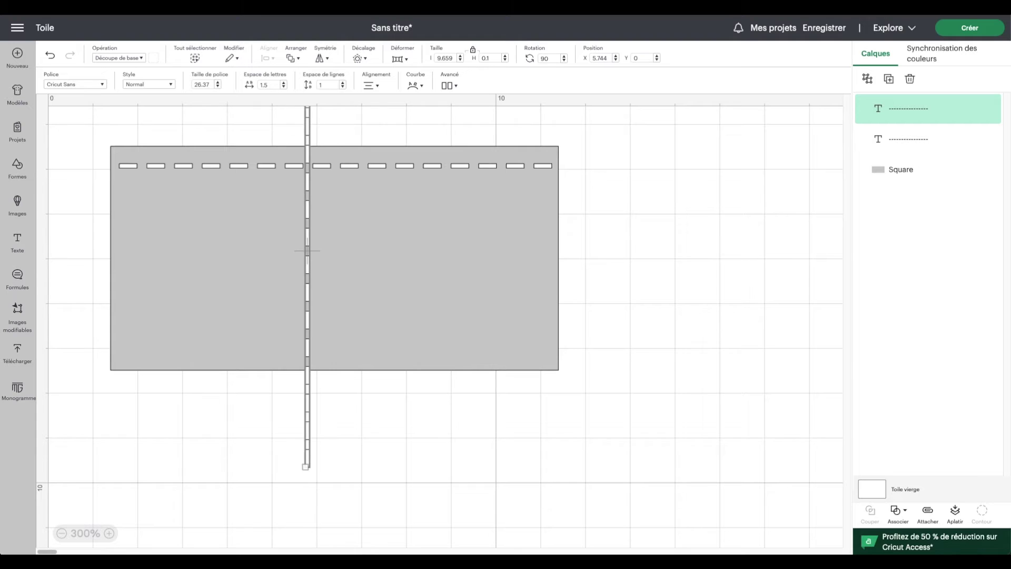
left_click_drag(298, 150, 121, 245)
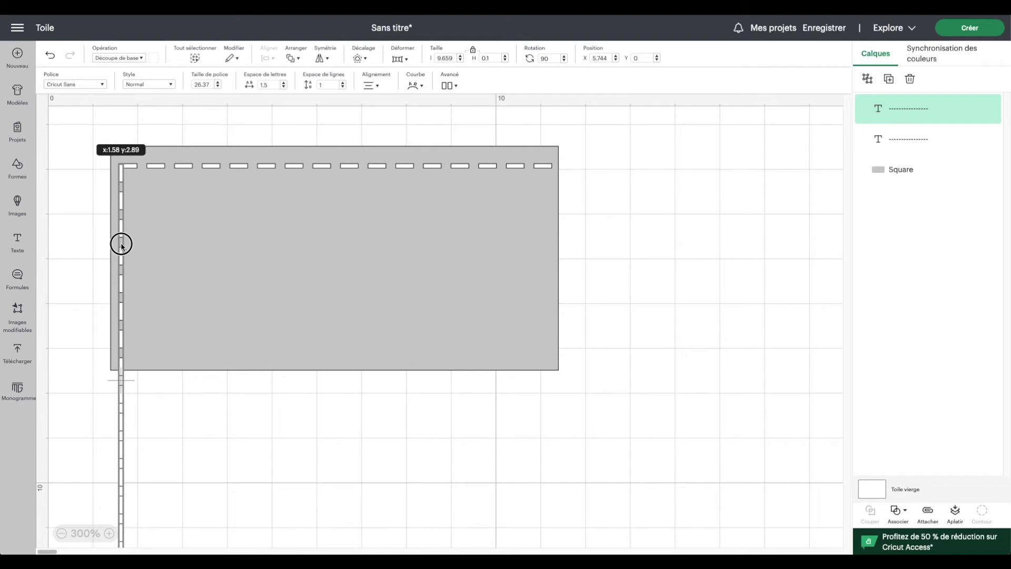
Move the grey rectangle aside to the right and align the two dashed lines to each other at top and left
left_click_drag(288, 228, 634, 245)
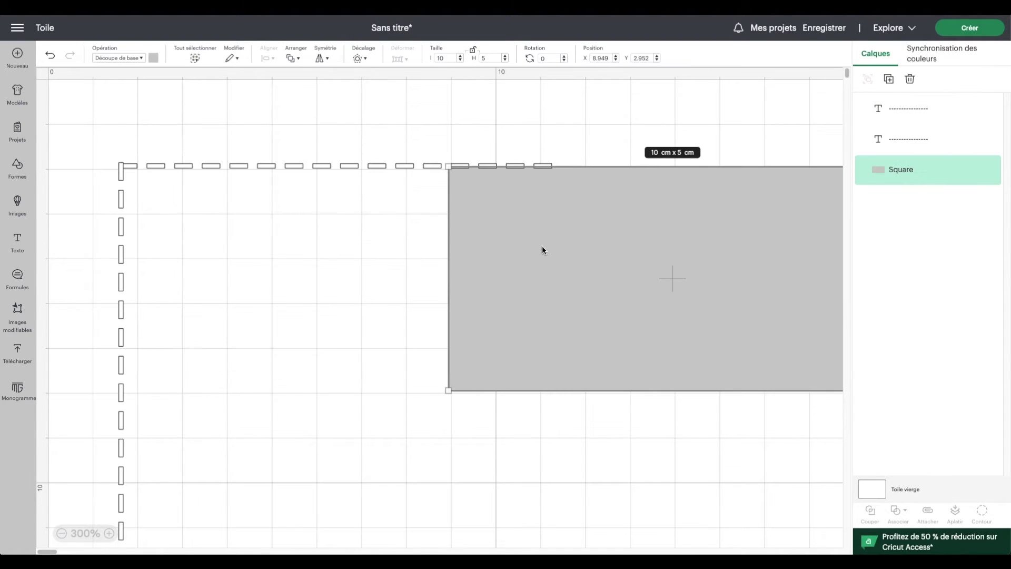
left_click_drag(91, 140, 147, 189)
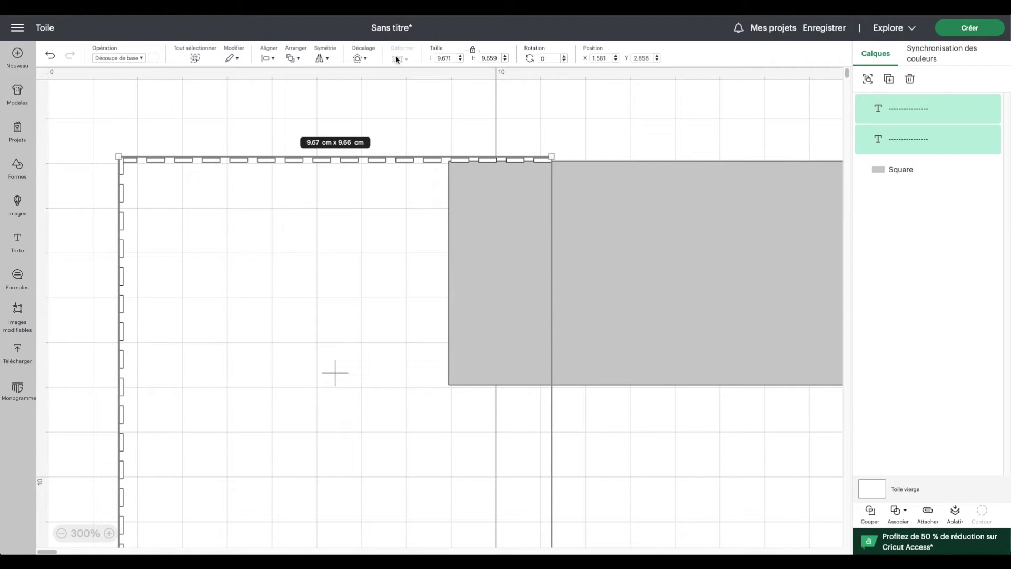
left_click(269, 58)
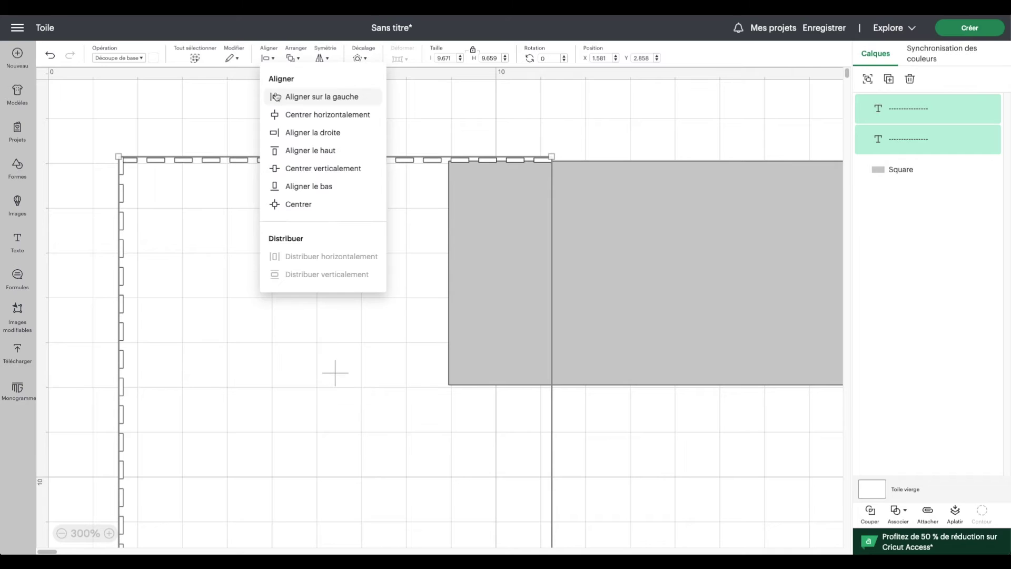
left_click(289, 150)
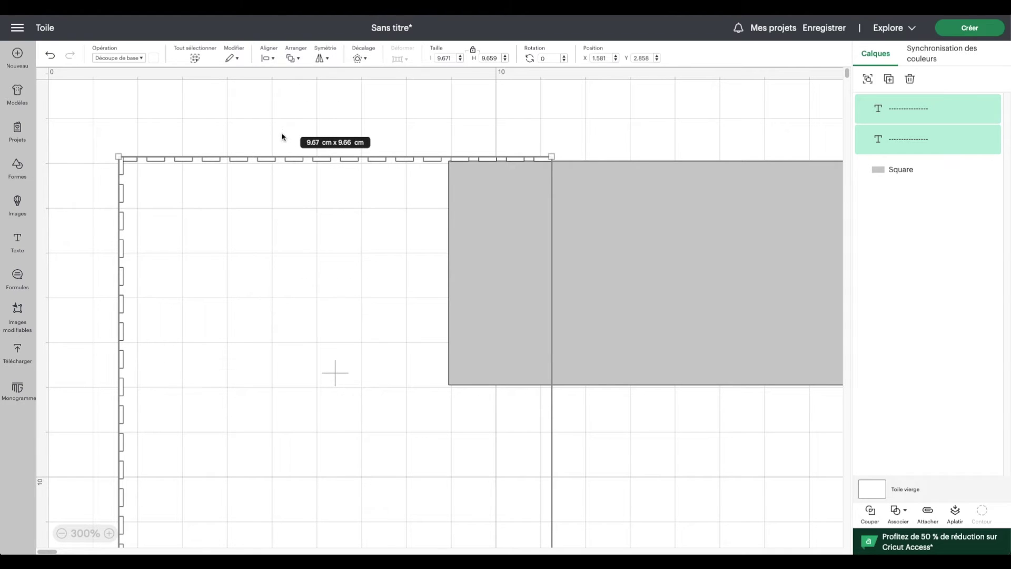
left_click(272, 59)
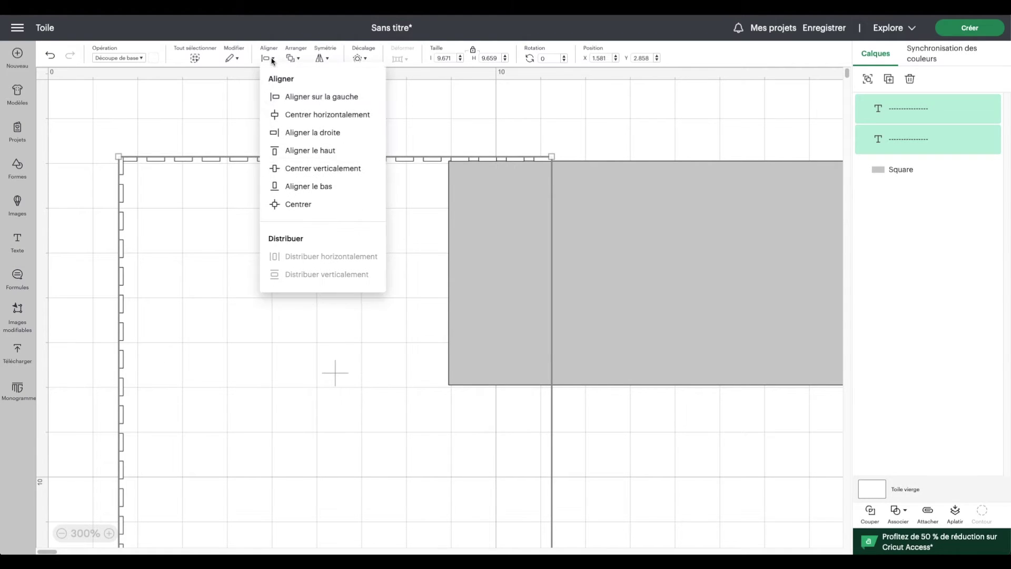
left_click(273, 100)
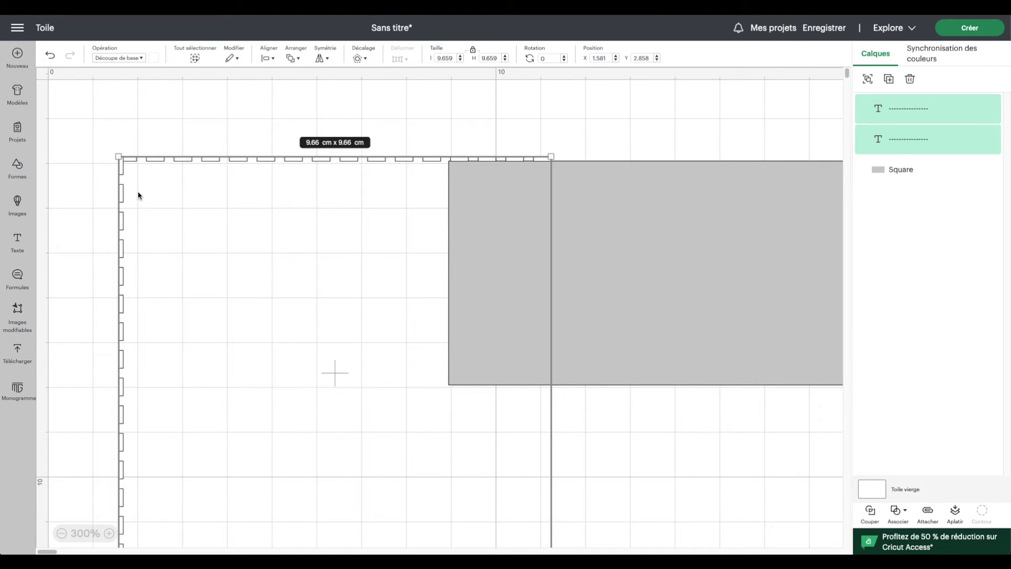
Group the horizontal and vertical dashed lines that meet at the corner
left_click(102, 162)
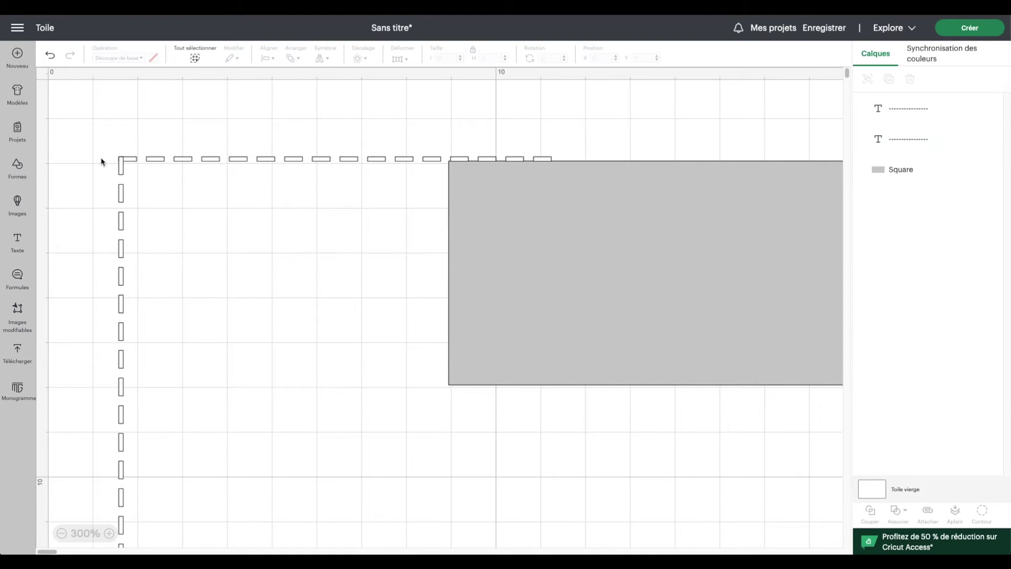
left_click(121, 194)
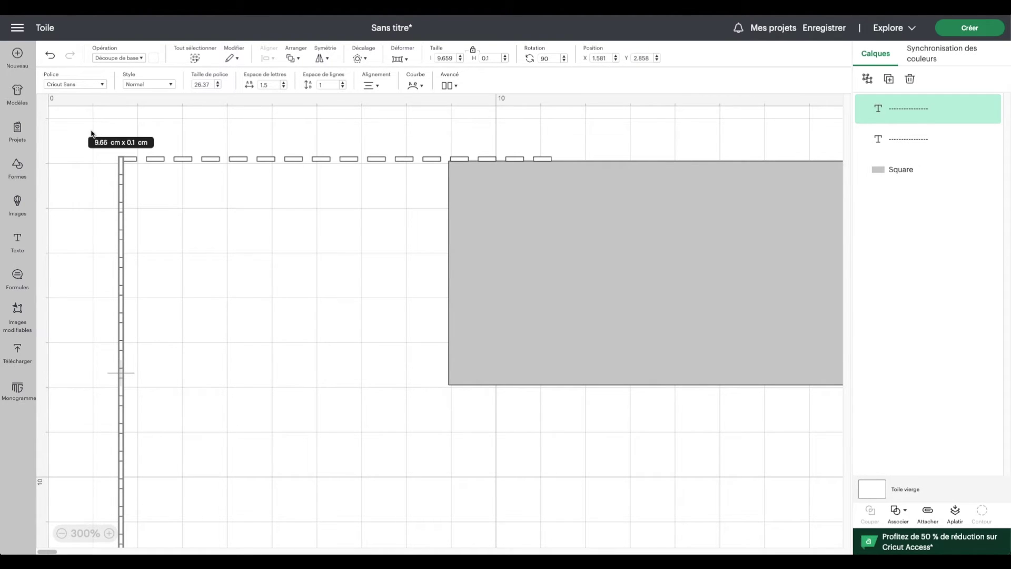
left_click(177, 161)
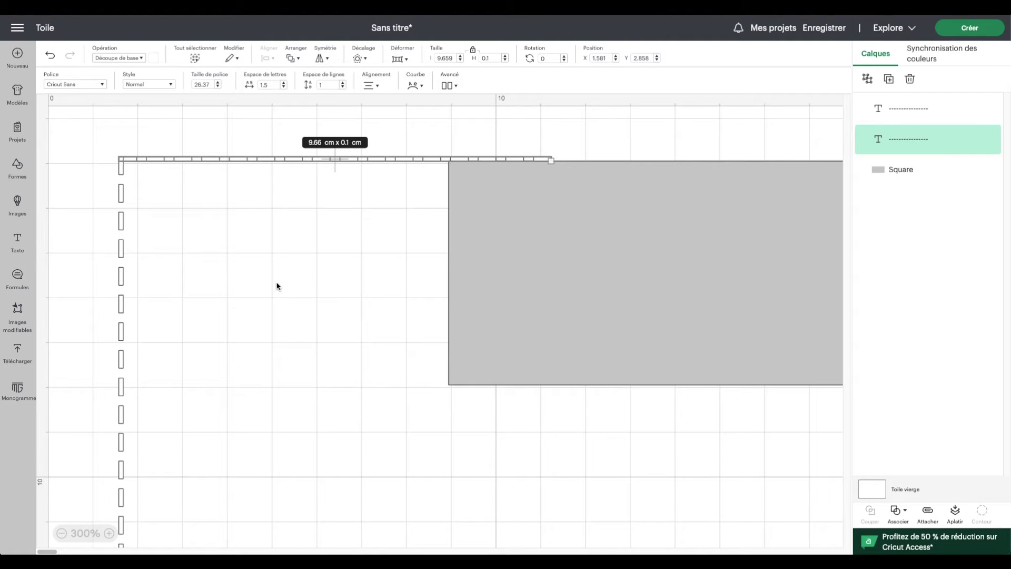
left_click(88, 136)
left_click_drag(88, 119, 140, 181)
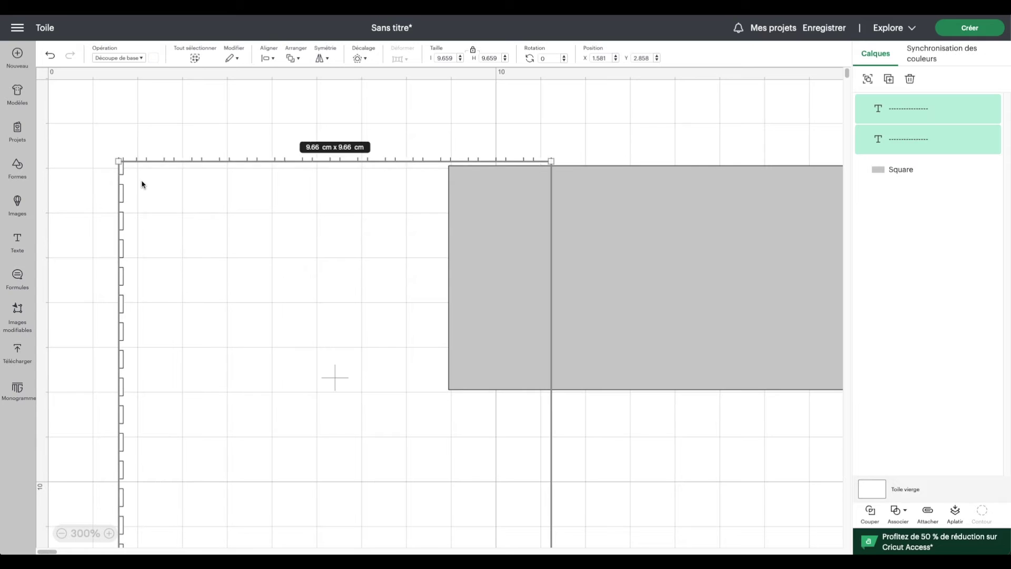
left_click(868, 79)
Move the grey rectangle back beneath the dashed lines so they sit just inside its upper and left edges
left_click_drag(742, 254, 410, 241)
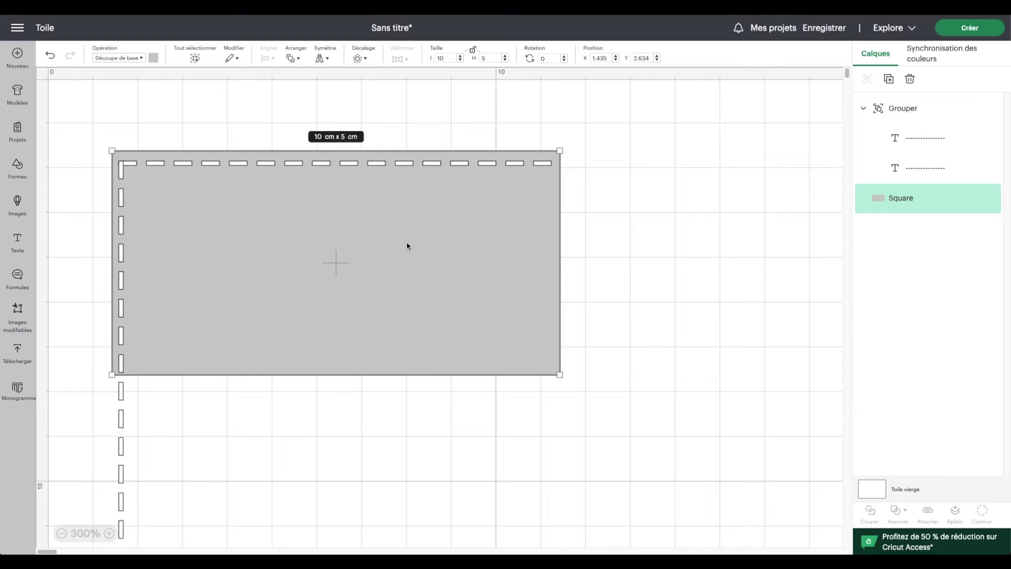
left_click(822, 438)
scroll(821, 438, "up", 2)
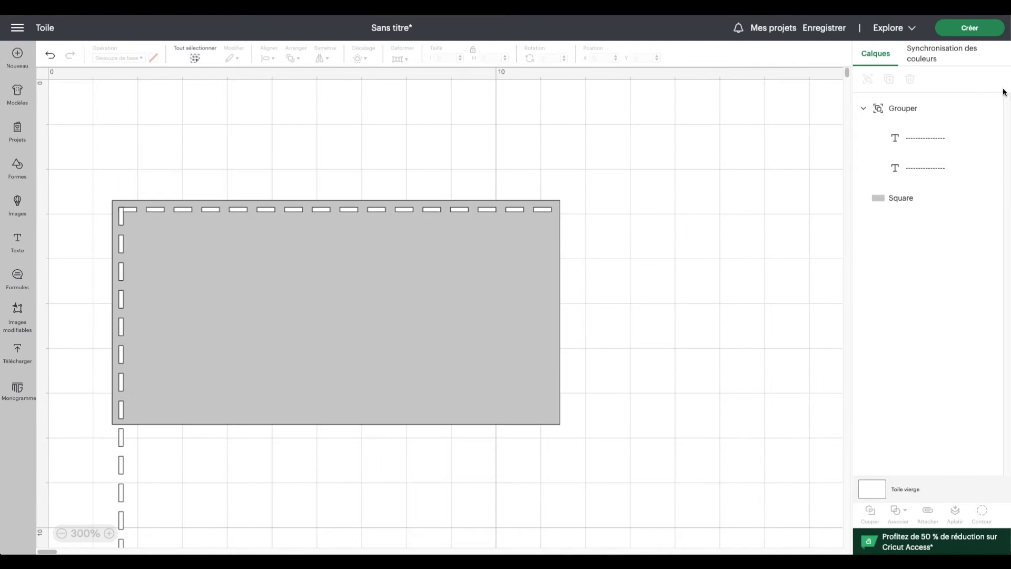
Ungroup the horizontal and vertical dashed lines and deselect them
left_click(924, 112)
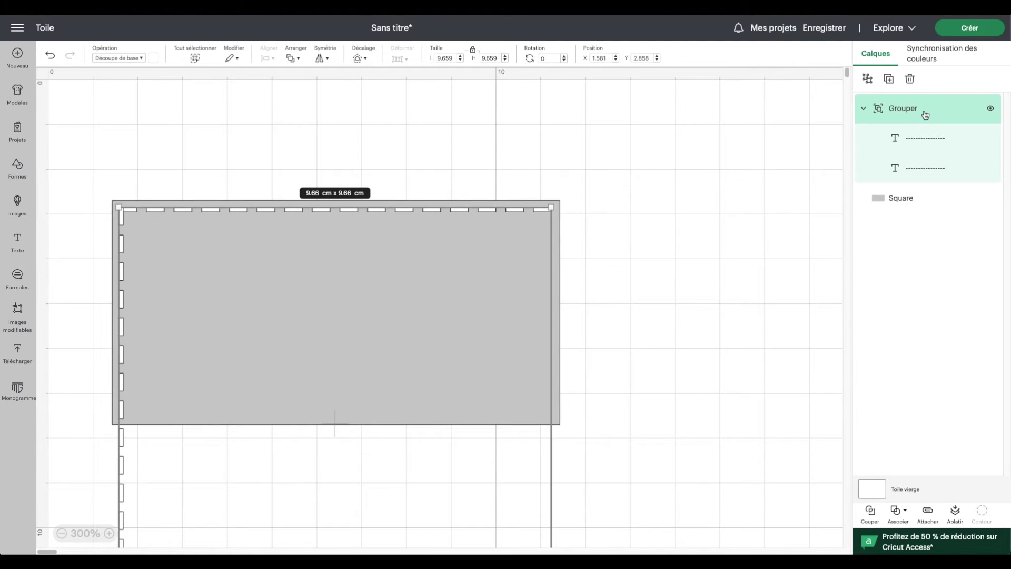
left_click(869, 85)
left_click(61, 469)
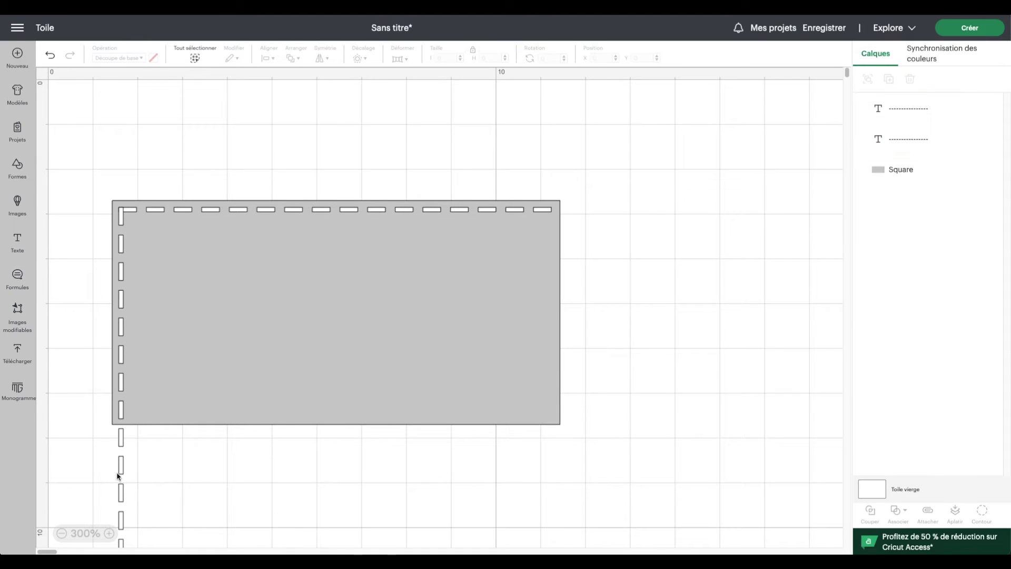
Edit the vertical dashed line's text and delete its last eight hyphens, which overhang the rectangle's lower edge
left_click(122, 472)
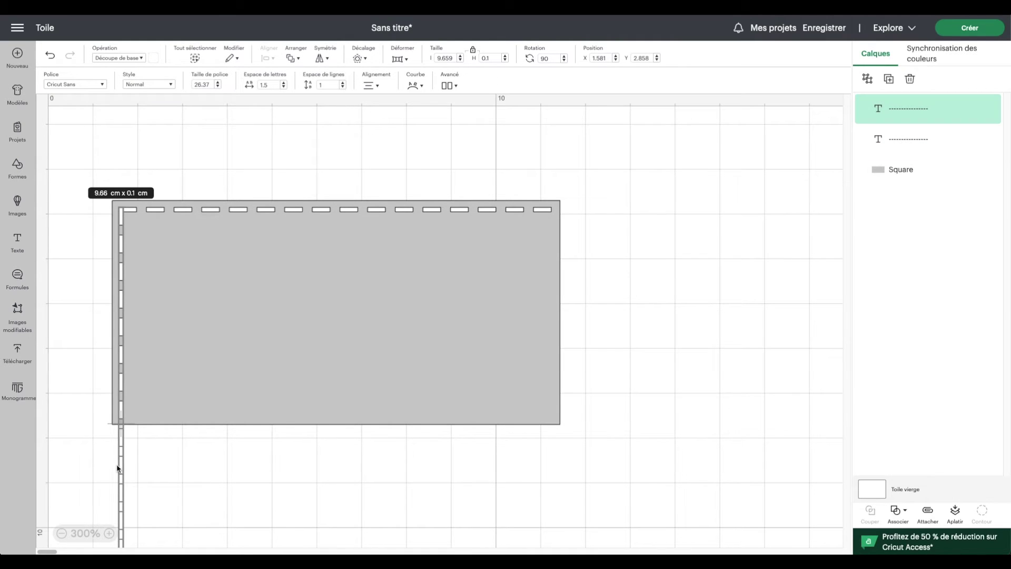
right_click(121, 468)
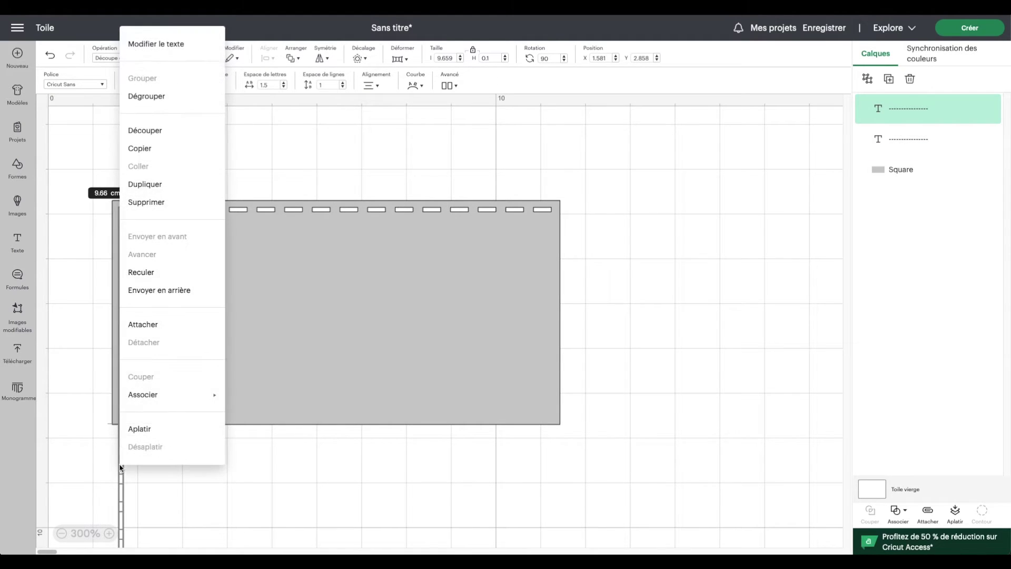
left_click(178, 44)
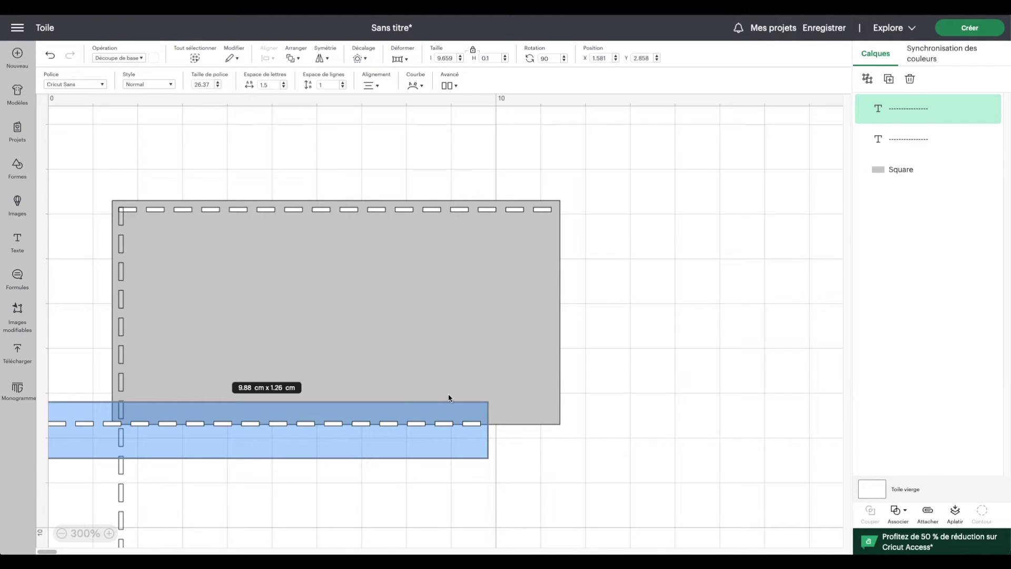
left_click(483, 422)
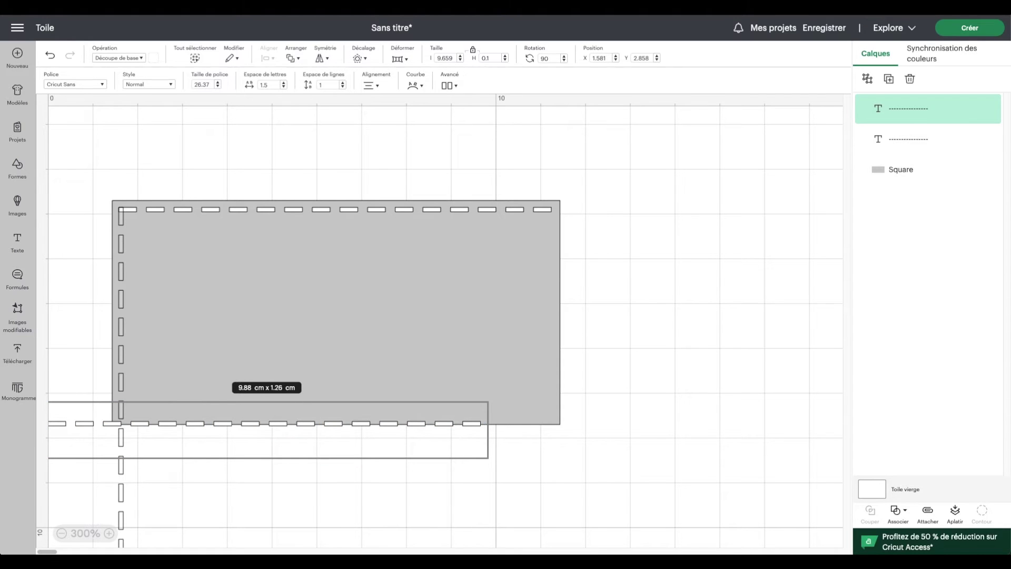
key("BackSpace")
key("BackSpace")
key("BackSpace")
key("BackSpace")
key("BackSpace")
key("BackSpace")
key("BackSpace")
key("BackSpace")
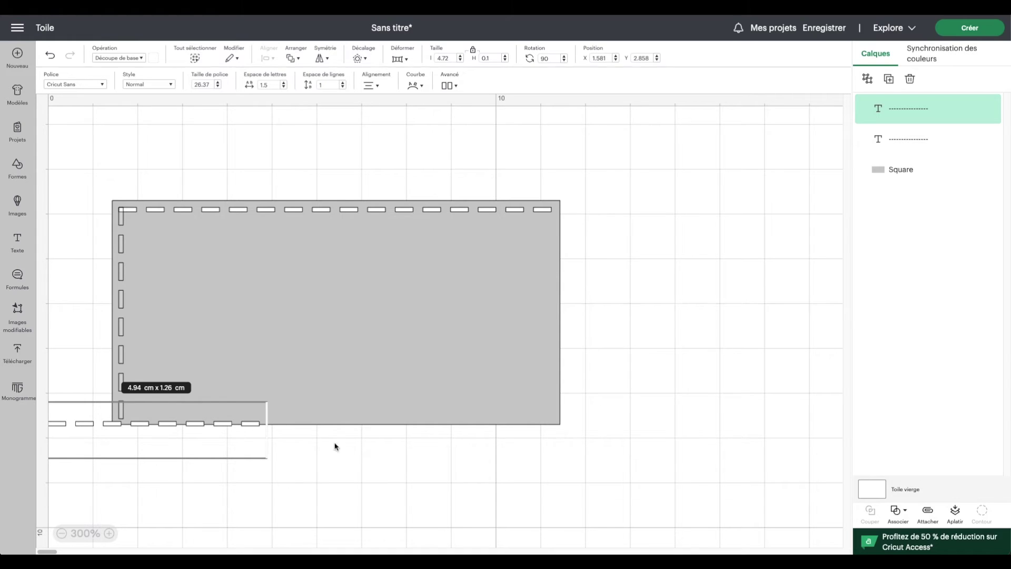
left_click(346, 461)
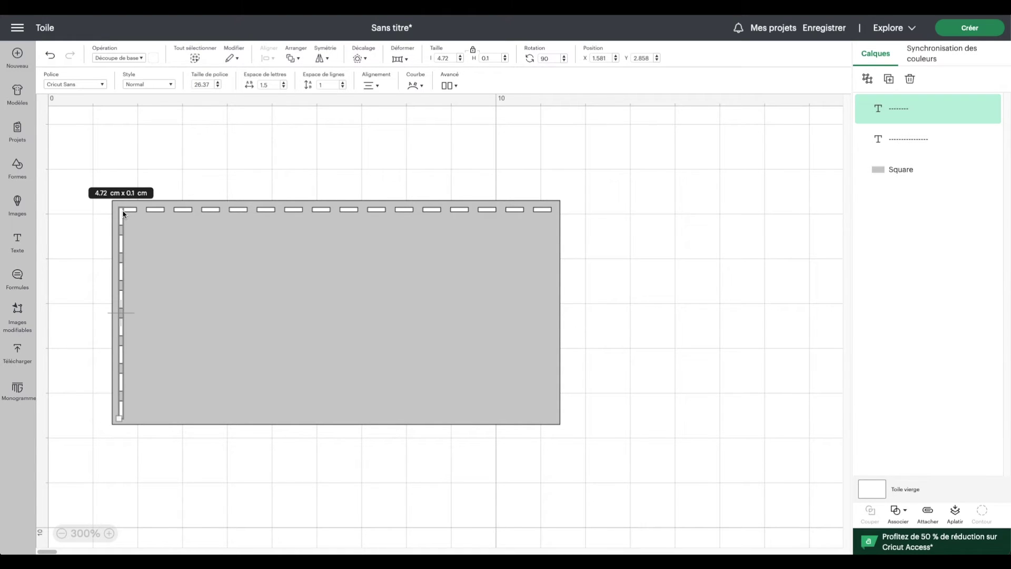
Move the grey rectangle aside to the right and group the horizontal line with the shortened vertical line
left_click(839, 133)
left_click_drag(219, 320, 735, 329)
left_click_drag(95, 181, 147, 238)
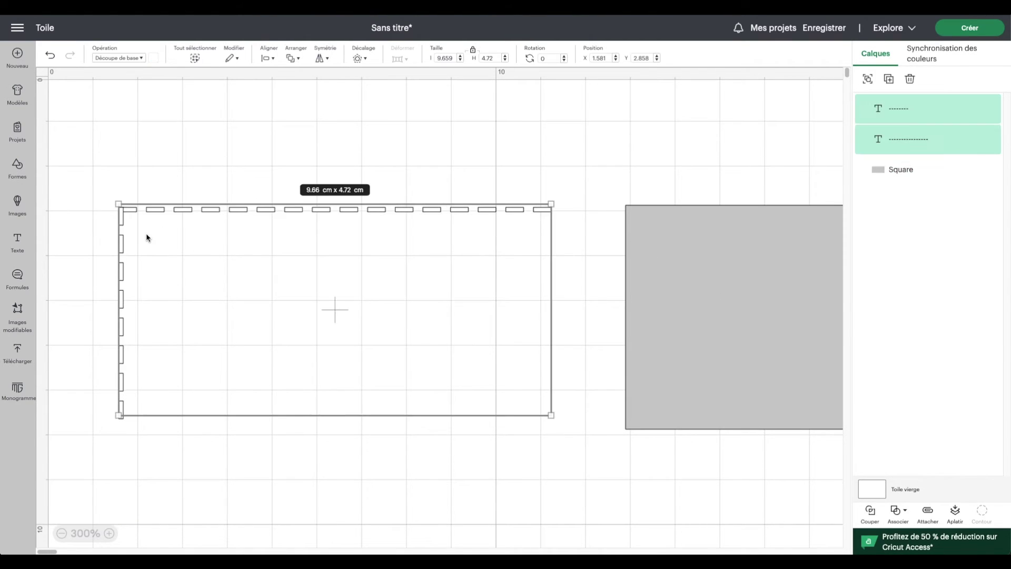
left_click(867, 79)
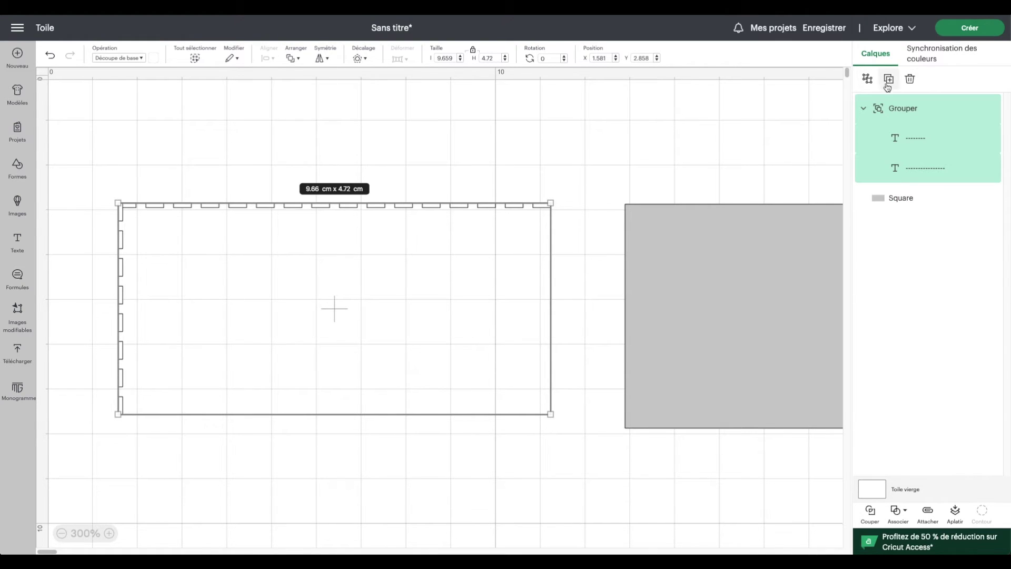
Duplicate the grouped dashed lines and flip the copy both horizontally and vertically
left_click(888, 79)
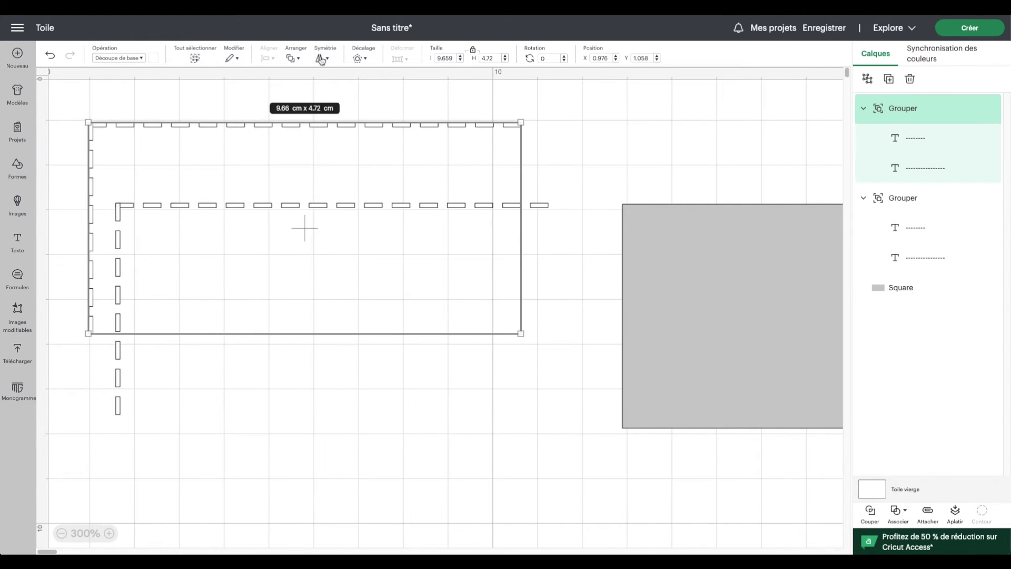
left_click(320, 59)
left_click(370, 84)
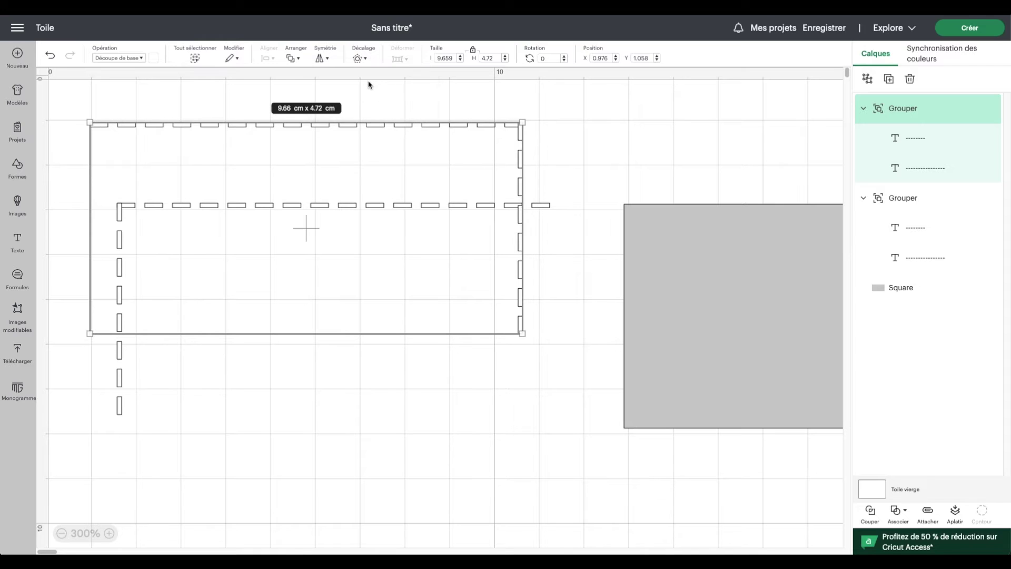
left_click(323, 59)
left_click(340, 95)
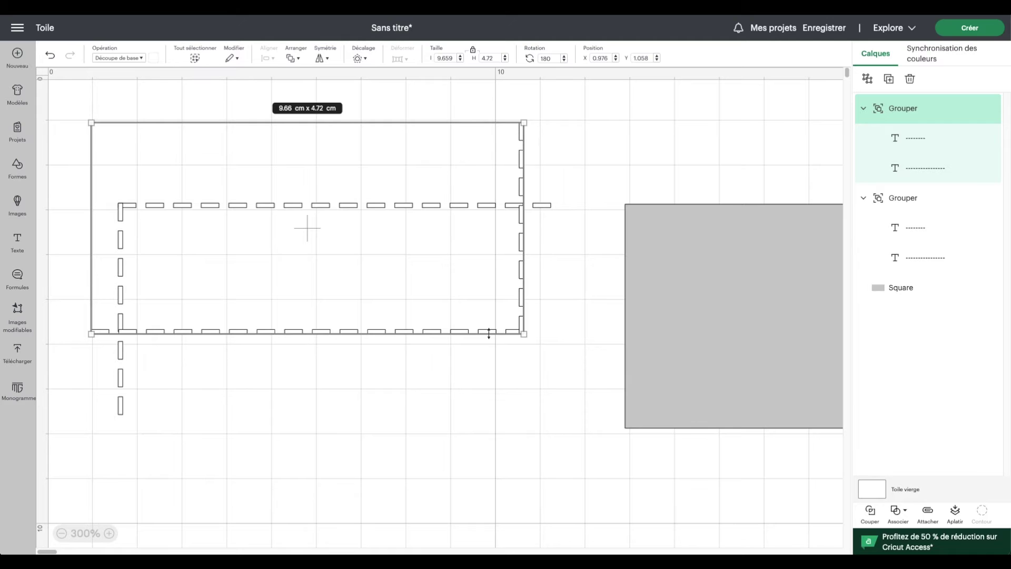
Place the flipped copy opposite the original to close the dashed frame, and align both groups left and bottom
left_click_drag(503, 256, 531, 336)
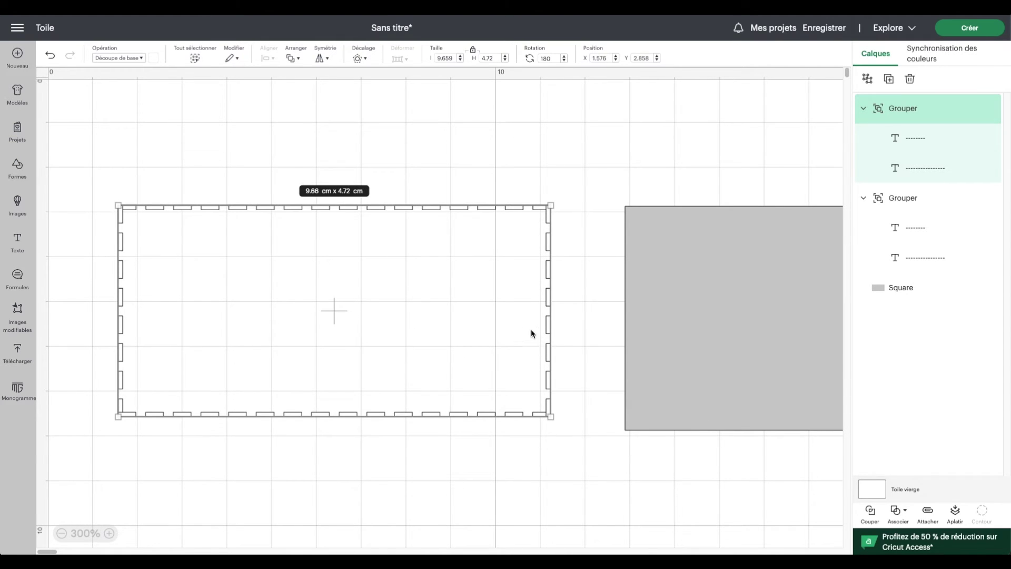
left_click_drag(499, 142, 558, 273)
left_click(269, 59)
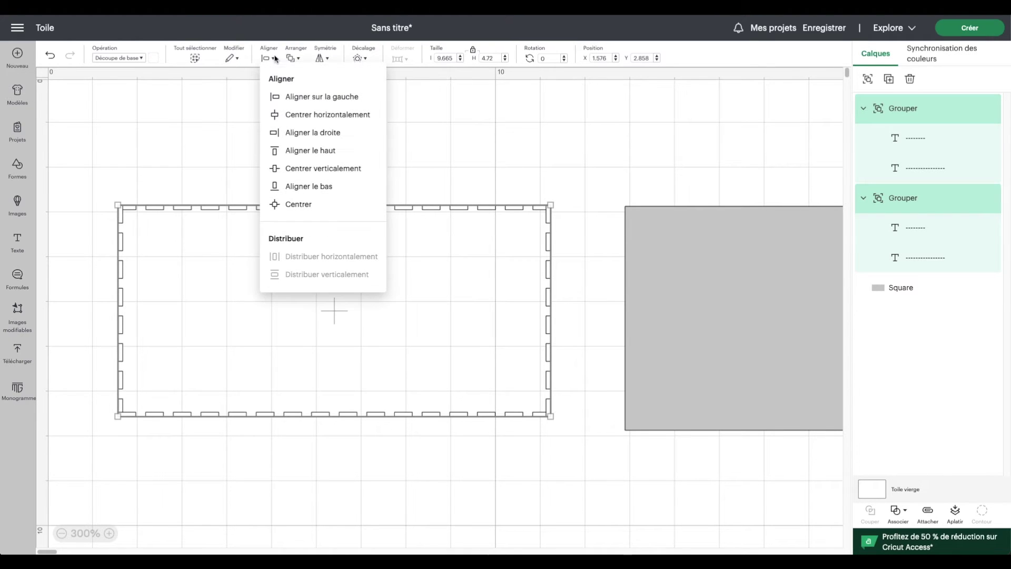
left_click(298, 97)
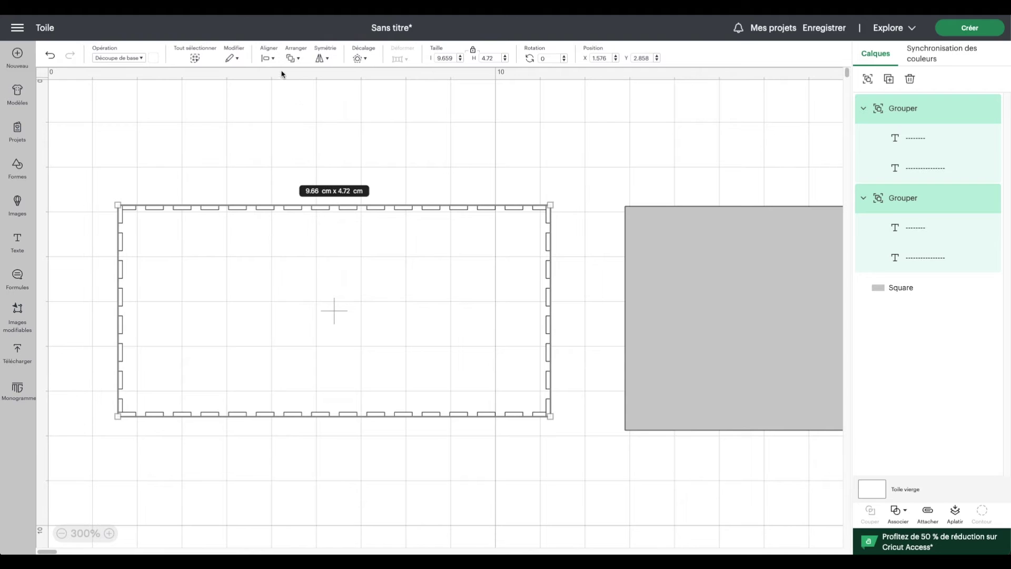
left_click(269, 58)
left_click(293, 187)
Group the two dashed halves into a single border
left_click(151, 137)
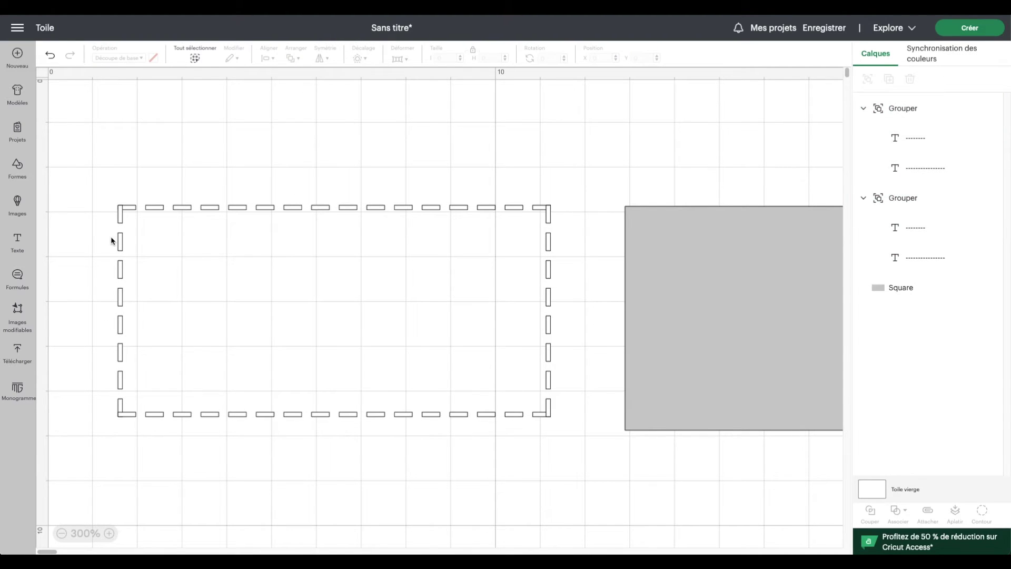
left_click_drag(93, 158, 586, 539)
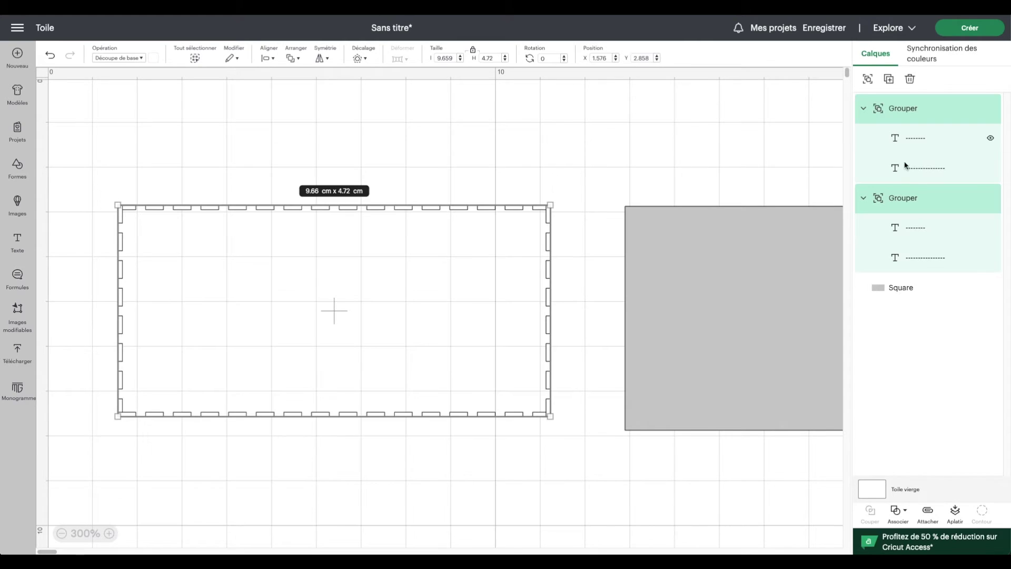
left_click(866, 80)
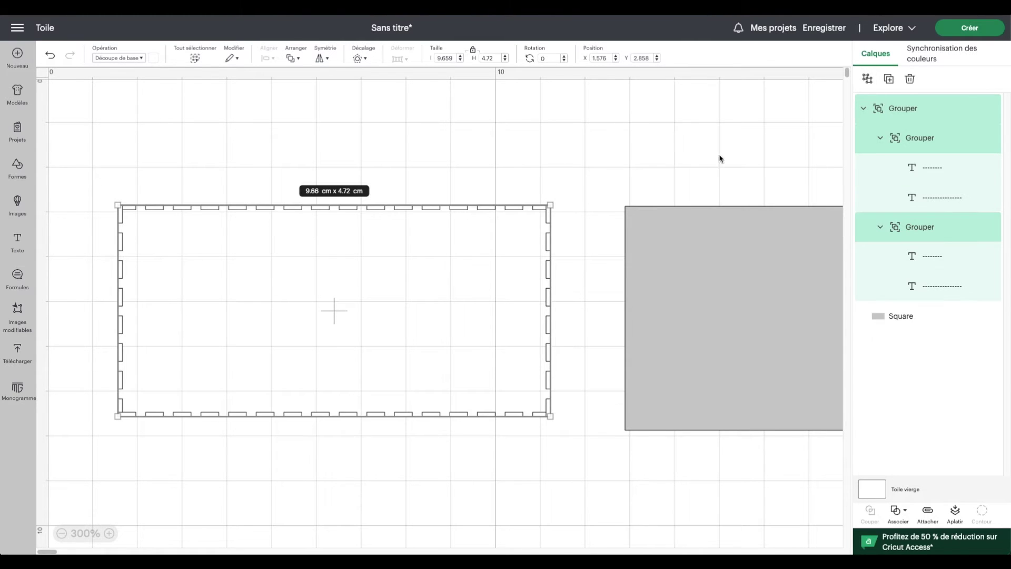
Move the grey rectangle back beneath the dashed border and centre the two on each other
left_click_drag(710, 283, 189, 271)
left_click_drag(79, 157, 144, 278)
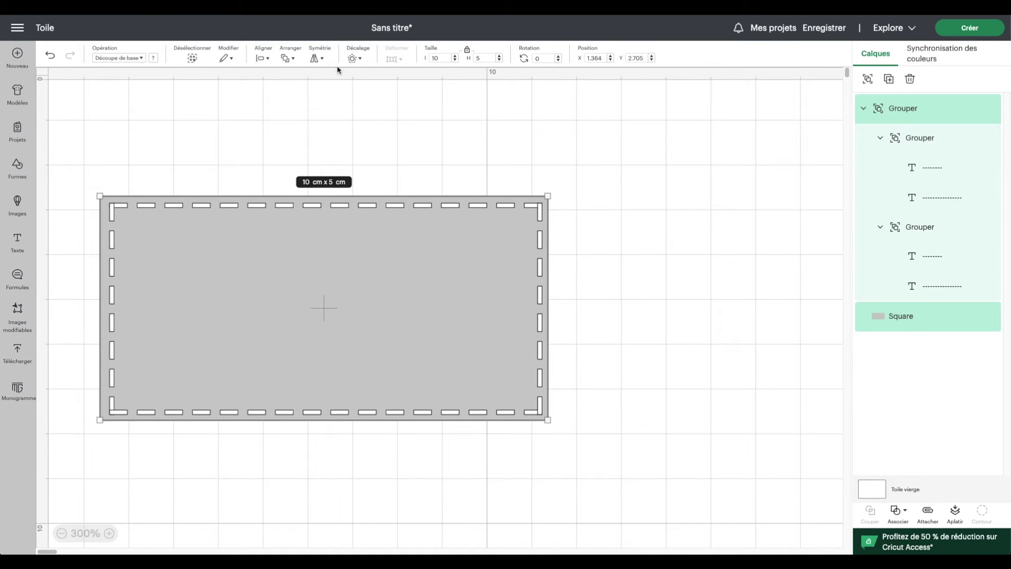
left_click(262, 58)
left_click(283, 204)
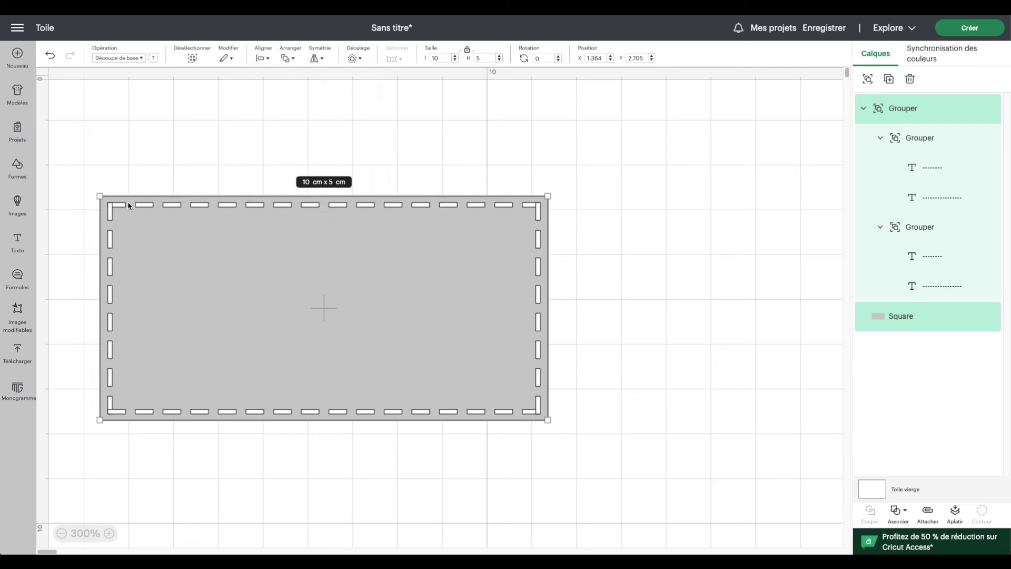
left_click(614, 127)
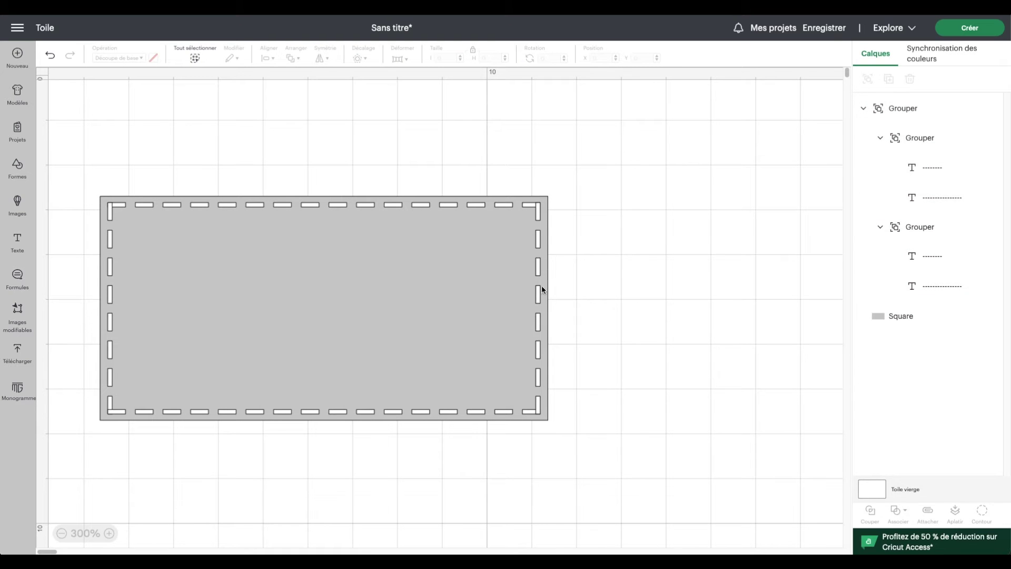
Unite the grouped dashed border's hyphens into one shape with Lier and deselect it
left_click(85, 533)
scroll(129, 219, "down", 1)
scroll(131, 219, "up", 1)
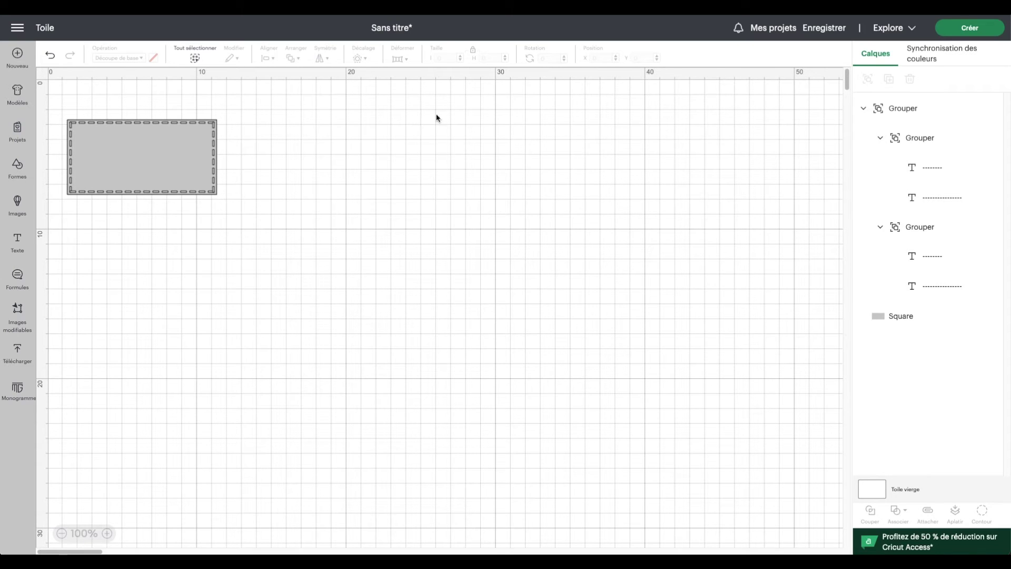
left_click(917, 115)
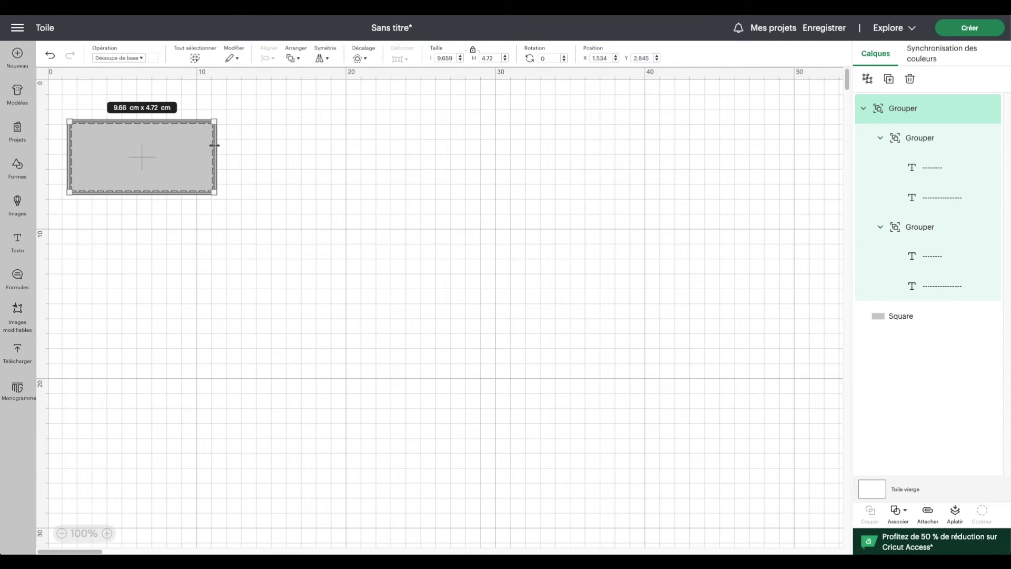
left_click(902, 512)
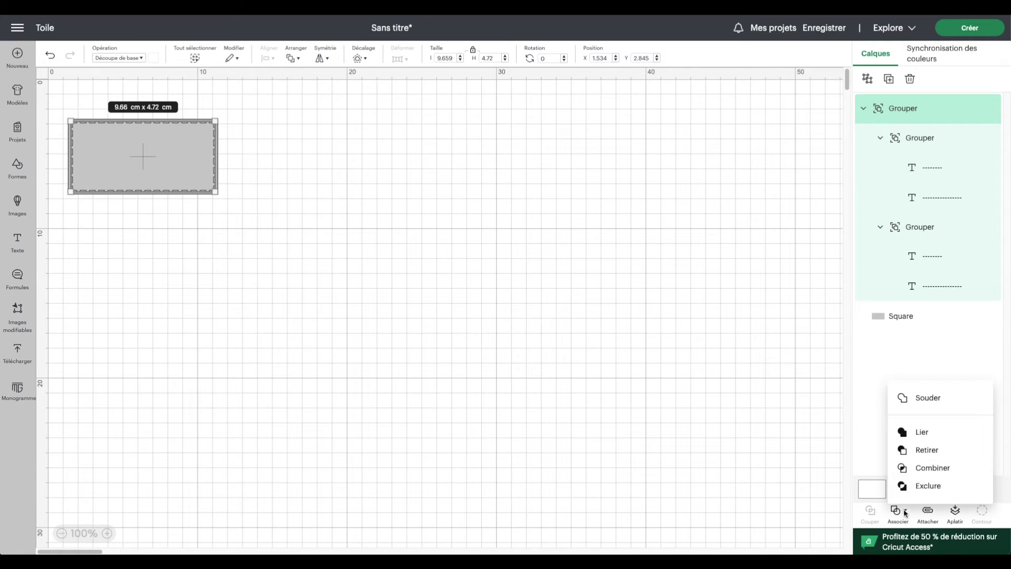
left_click(926, 437)
left_click(88, 244)
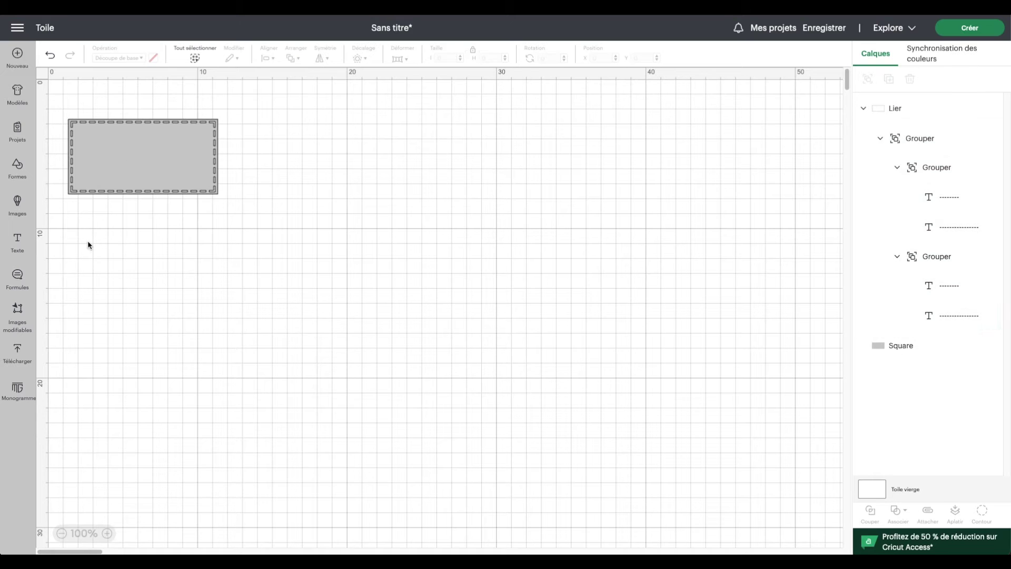
Subtract the dashed border from the grey rectangle with Retirer
left_click(107, 534)
scroll(93, 270, "up", 5)
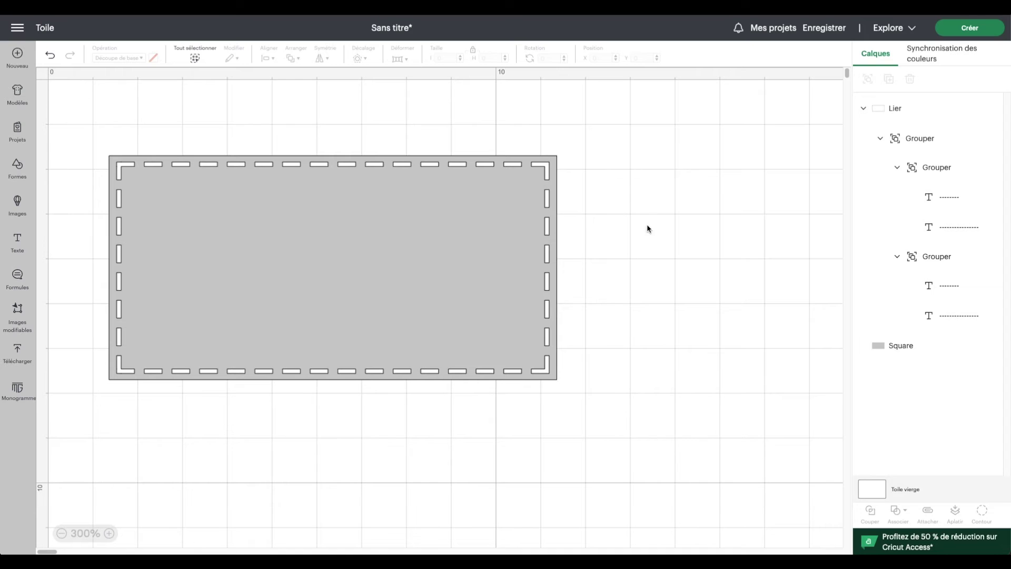
left_click_drag(73, 111, 230, 248)
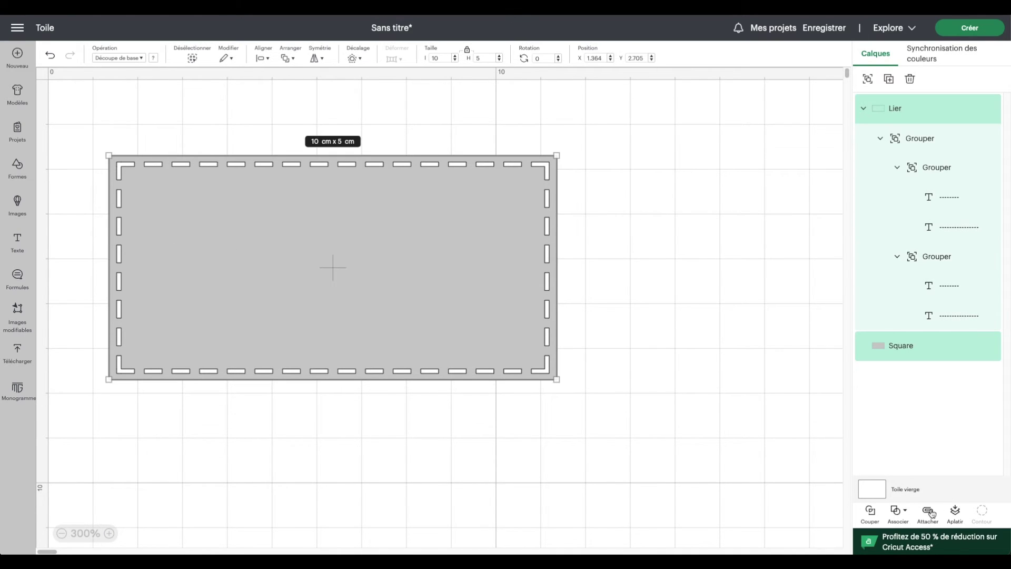
left_click(906, 511)
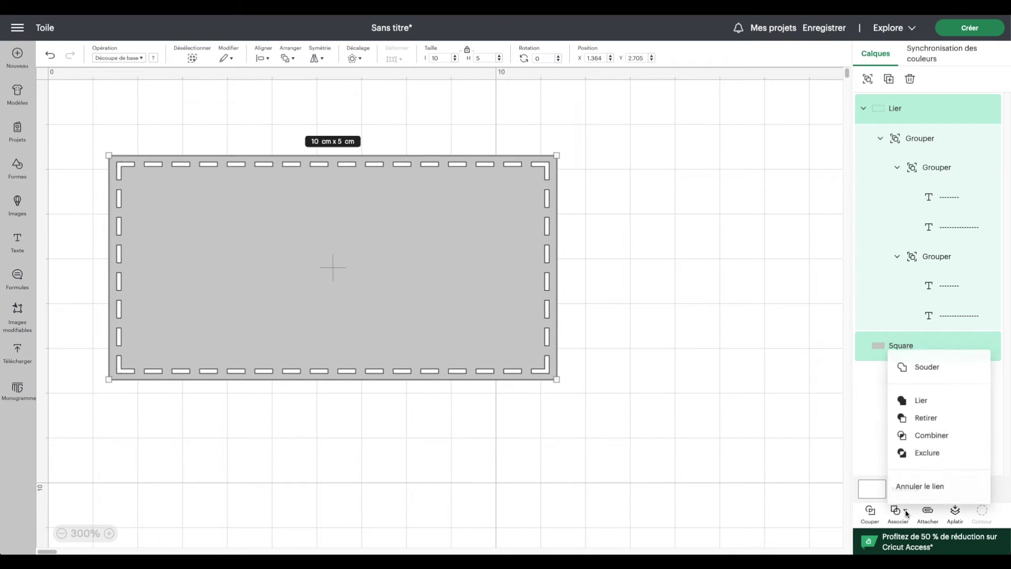
left_click(927, 416)
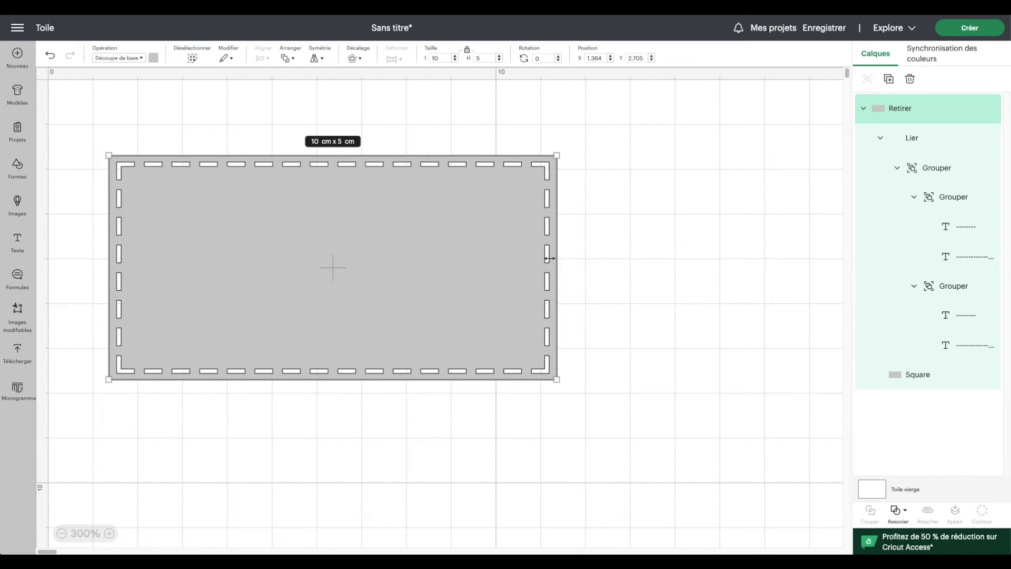
Nudge the perforated rectangle, preview it on the cutting mat and return to the canvas
mouse_move(235, 278)
left_mouse_down()
mouse_move(242, 266)
mouse_move(228, 267)
left_mouse_up()
left_click(967, 31)
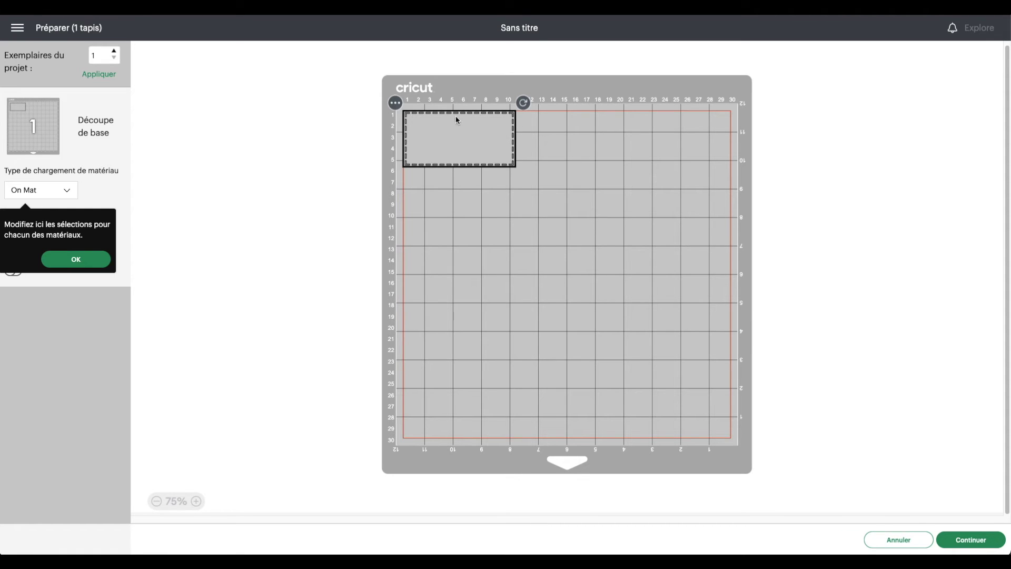
left_click(898, 539)
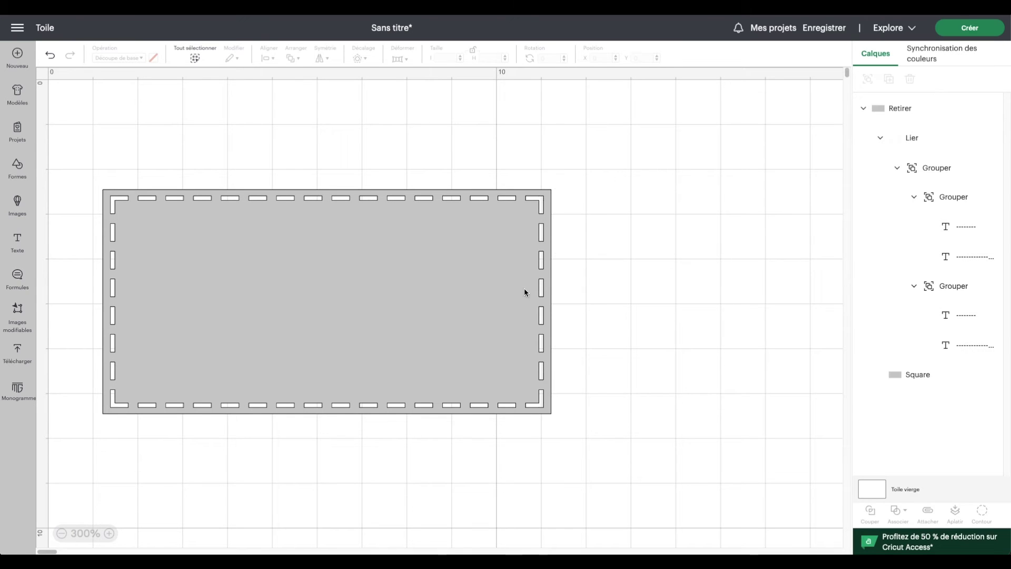
Duplicate the rectangle contained in the Retirer shape and colour the copy light blue
left_click(923, 387)
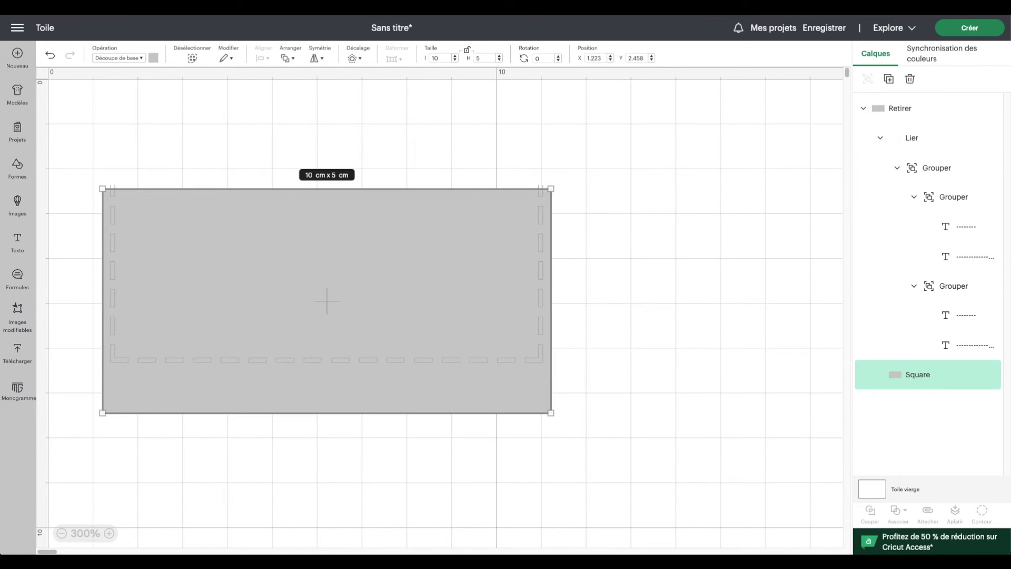
left_click(888, 78)
left_click(153, 58)
left_click(204, 119)
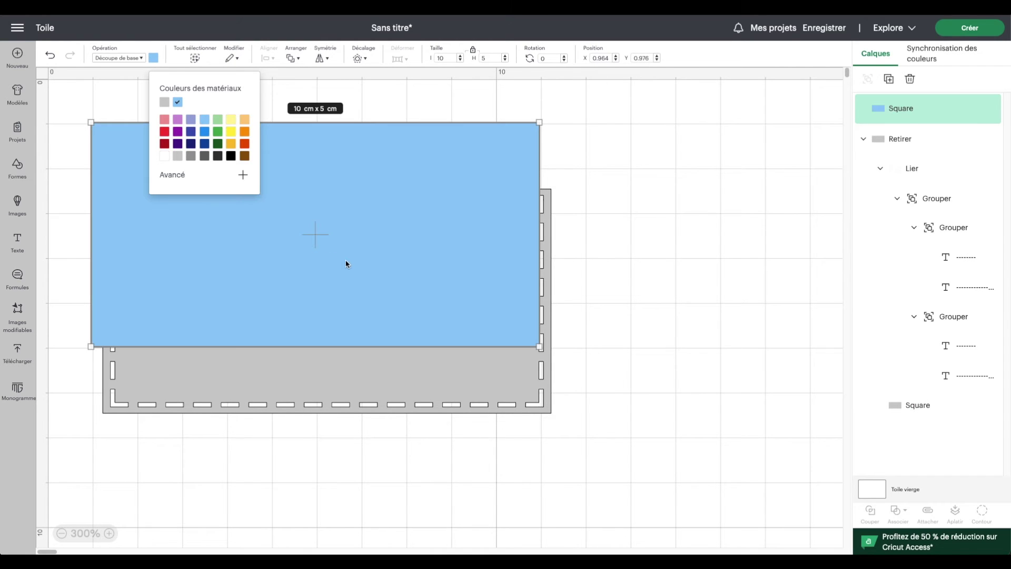
Send the light blue rectangle to the back and place it directly beneath the perforated grey rectangle
left_click(293, 58)
left_click(311, 134)
left_click_drag(327, 149, 339, 215)
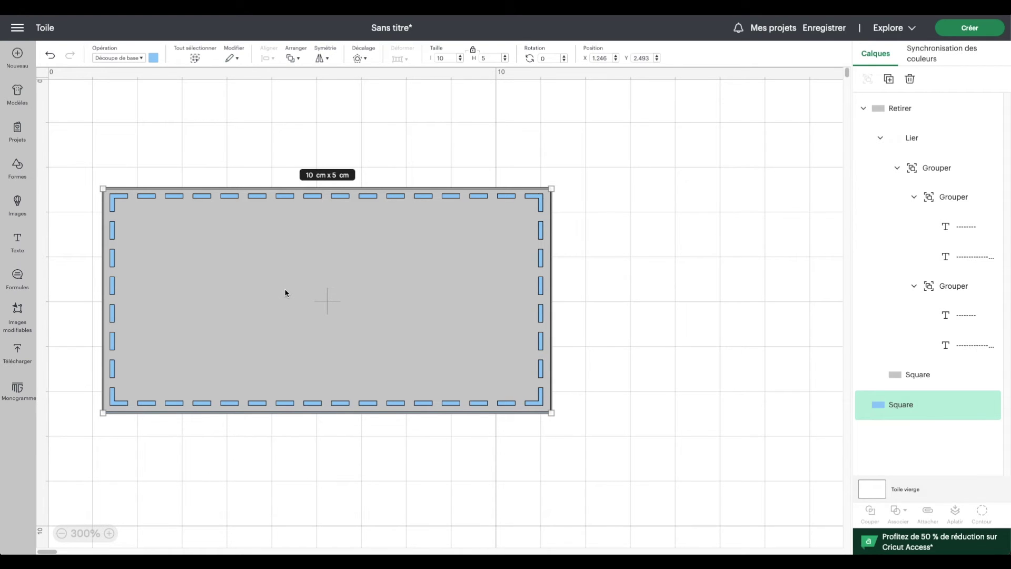
Slide the light blue rectangle out from under the grey one and delete it
left_click_drag(401, 284, 580, 291)
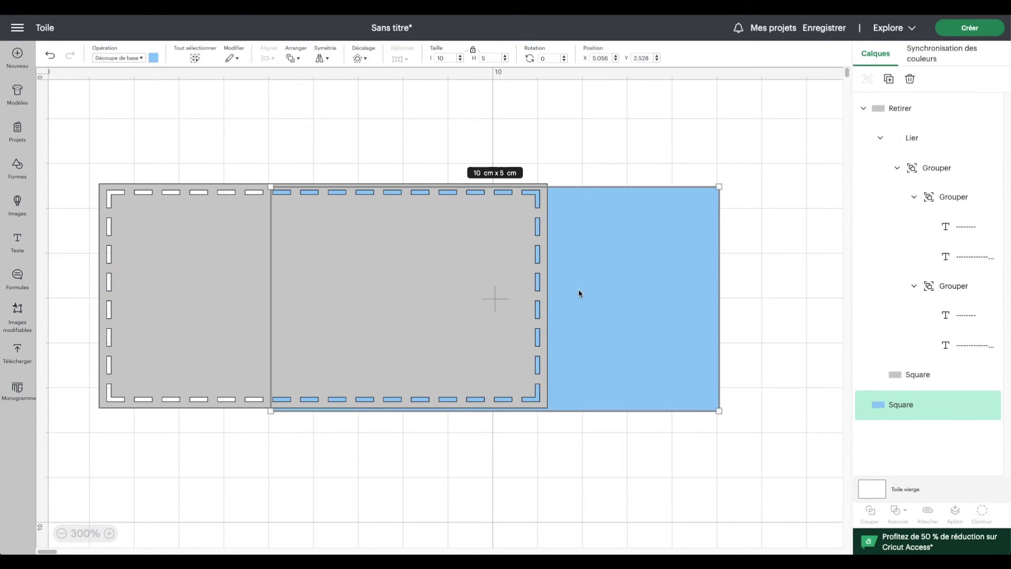
key("Delete")
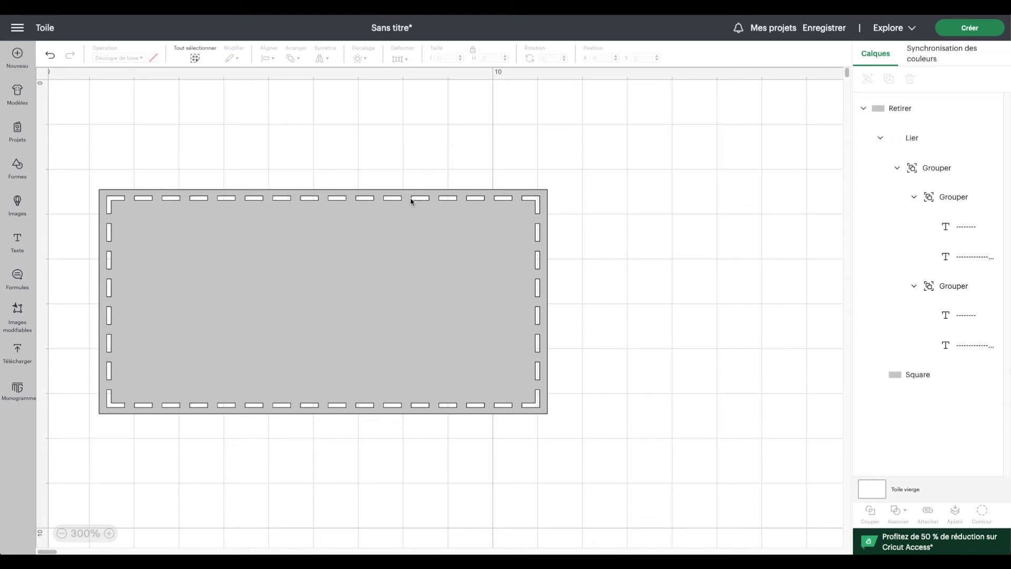
Undo the subtraction on the combined shape with Annuler le retrait
left_click(899, 108)
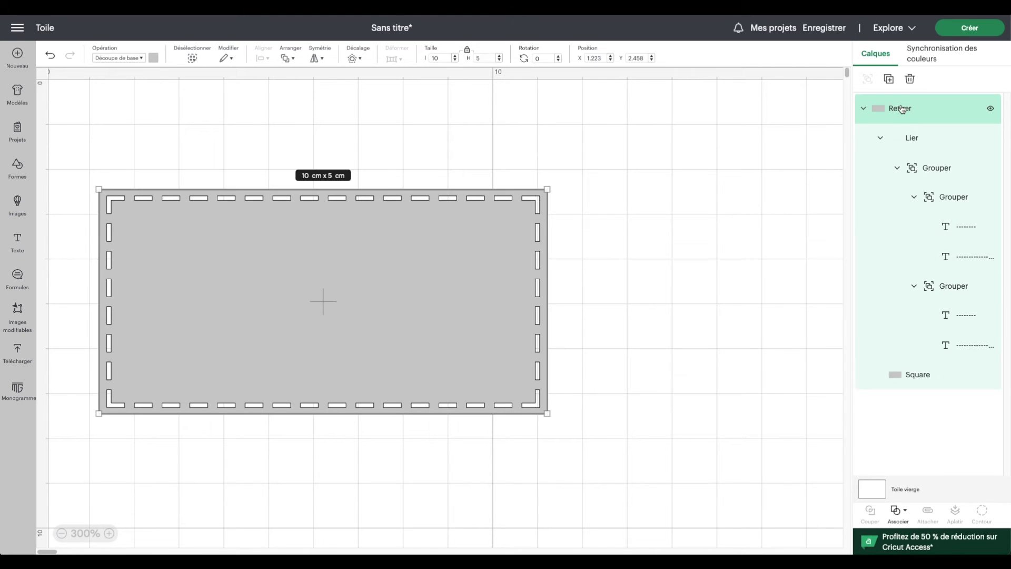
left_click(896, 510)
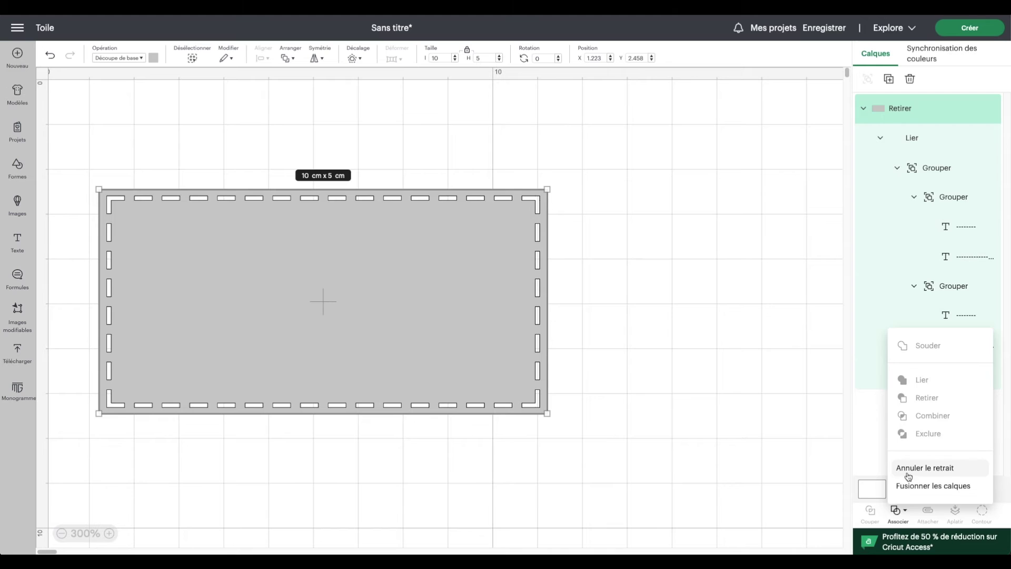
left_click(903, 507)
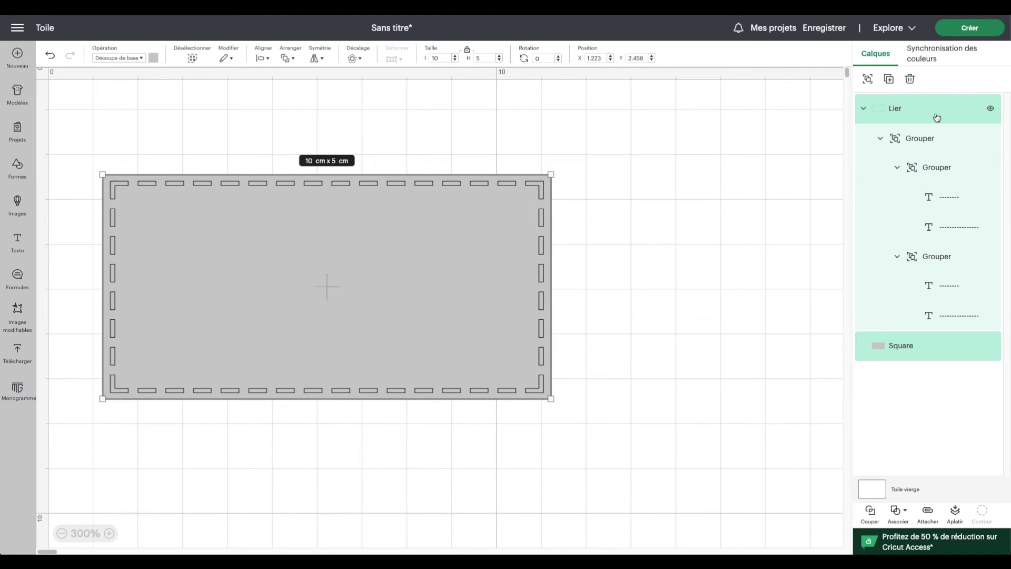
Change the dashed border's operation to Stylo and deselect it
left_click(933, 145)
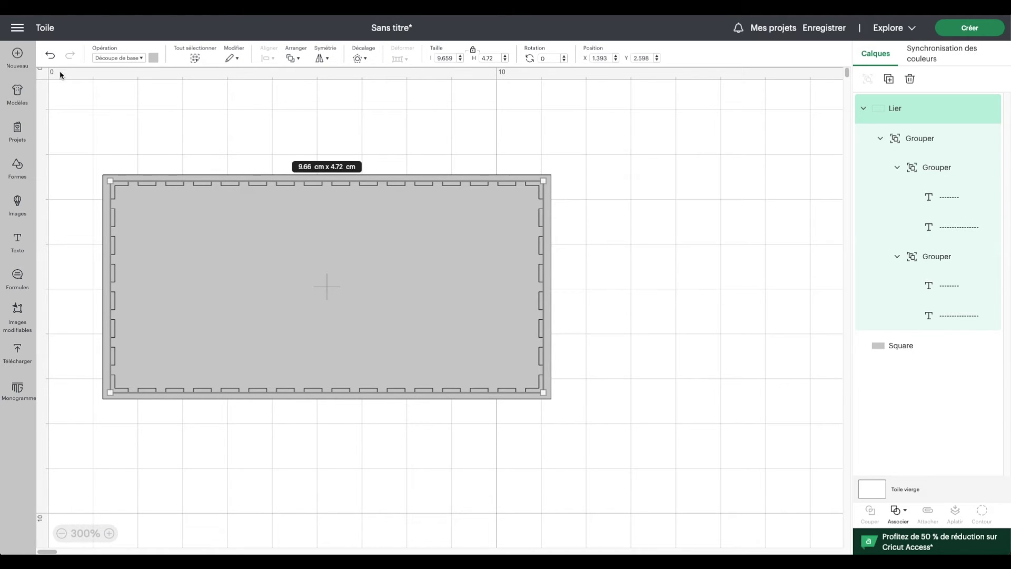
left_click(131, 58)
mouse_move(126, 168)
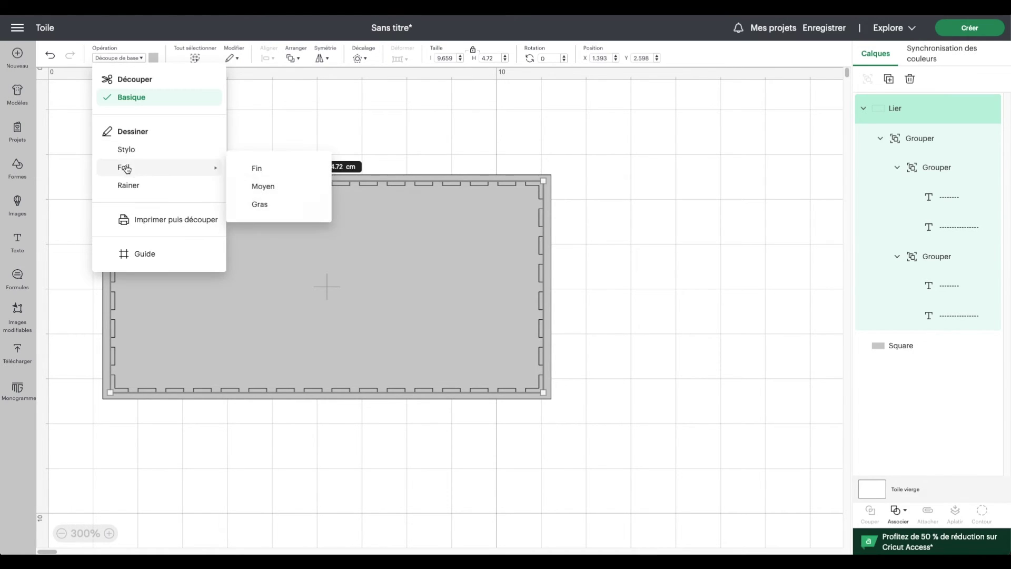
left_click(126, 150)
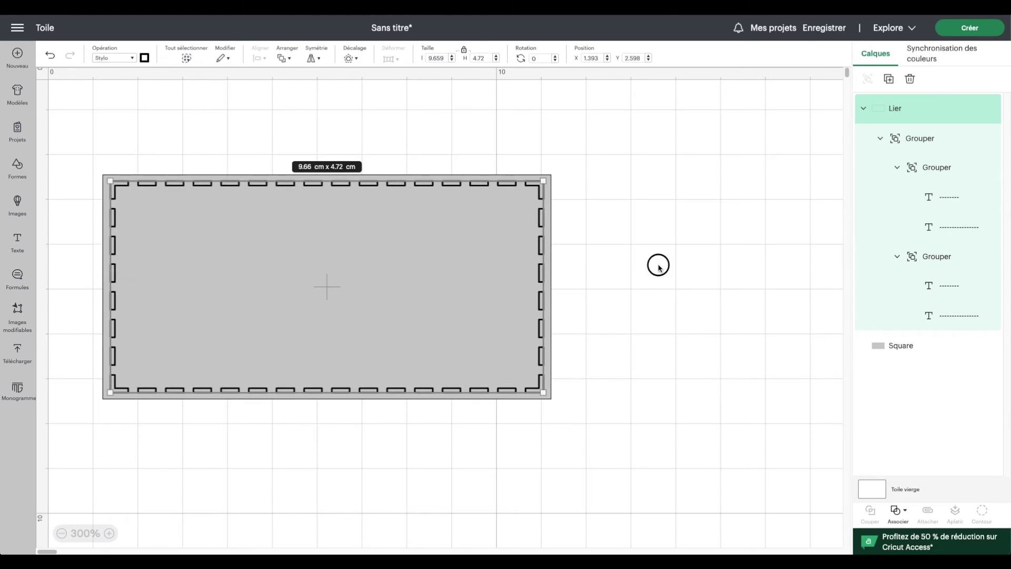
left_click(659, 267)
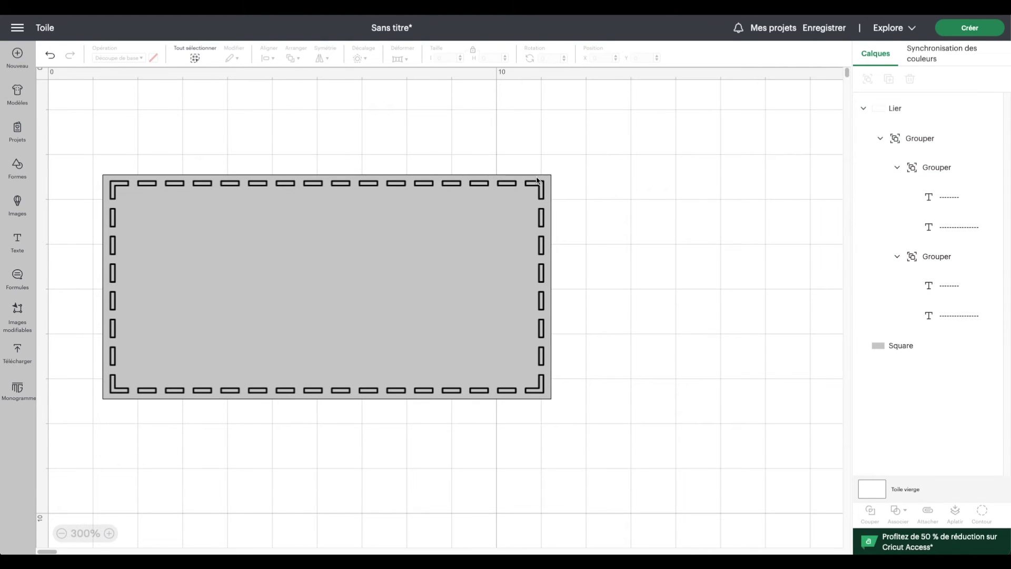
scroll(129, 203, "up", 1)
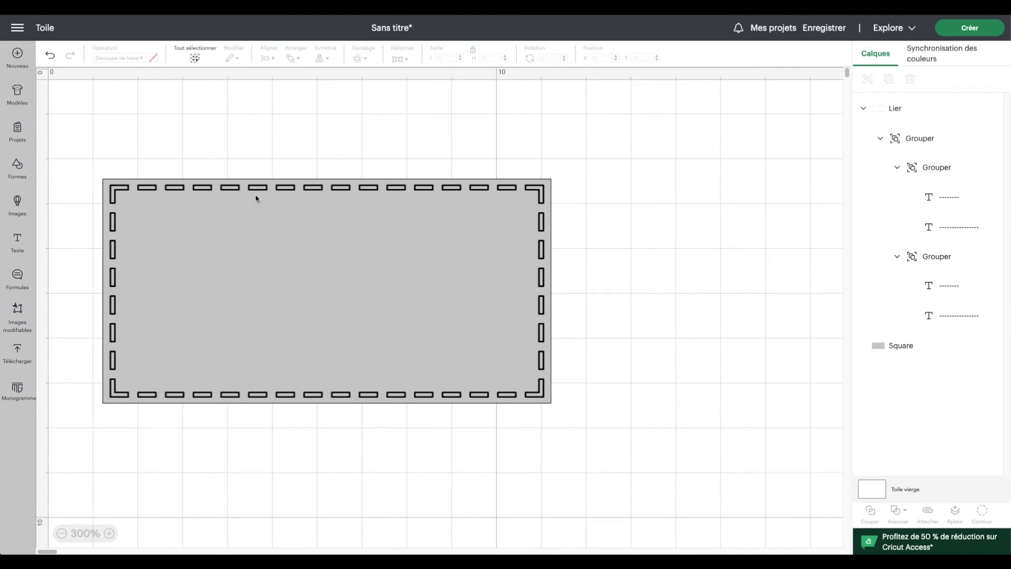
Release the dashed border's union with Annuler le lien
left_click(436, 210)
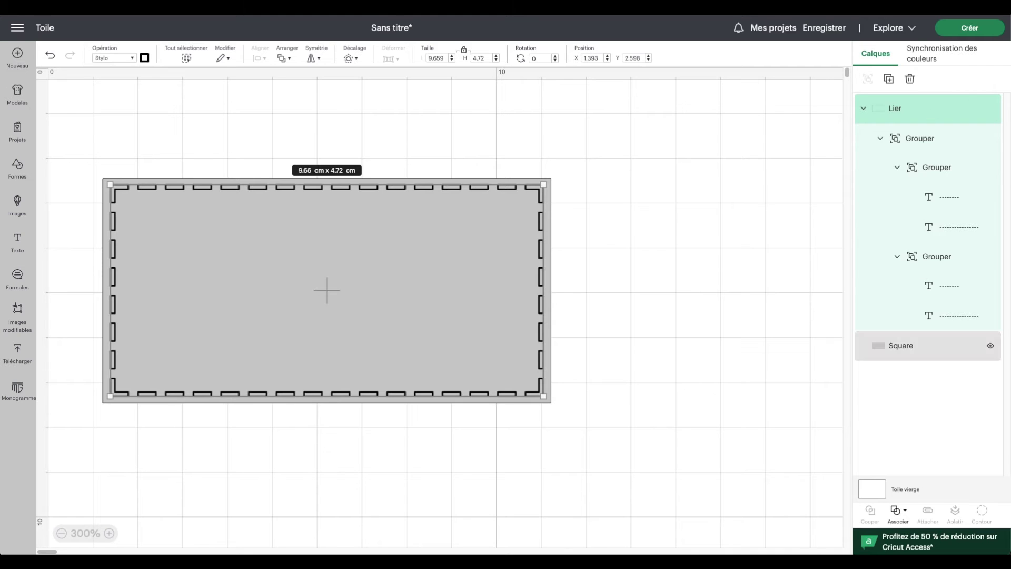
left_click(903, 515)
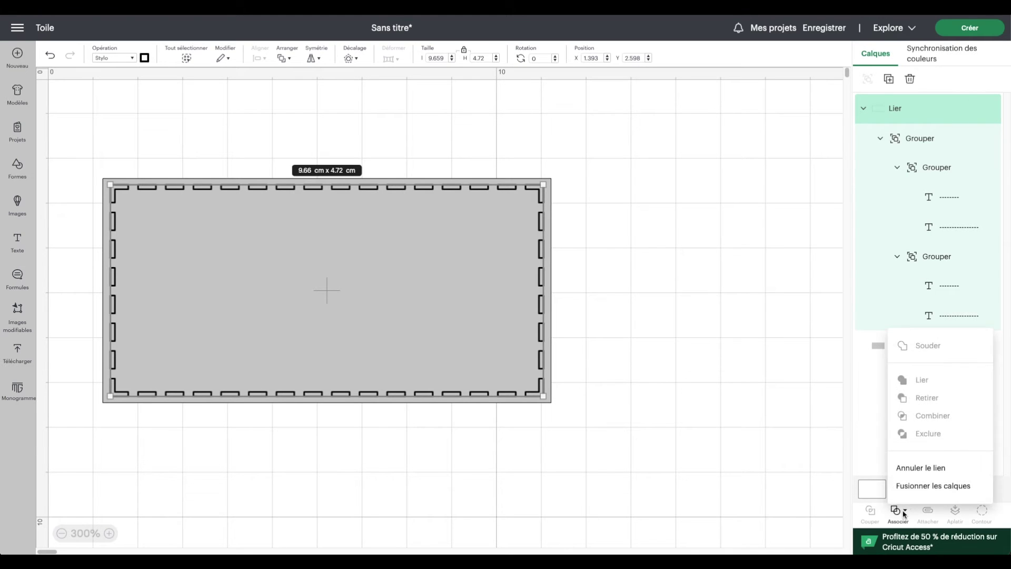
left_click(917, 468)
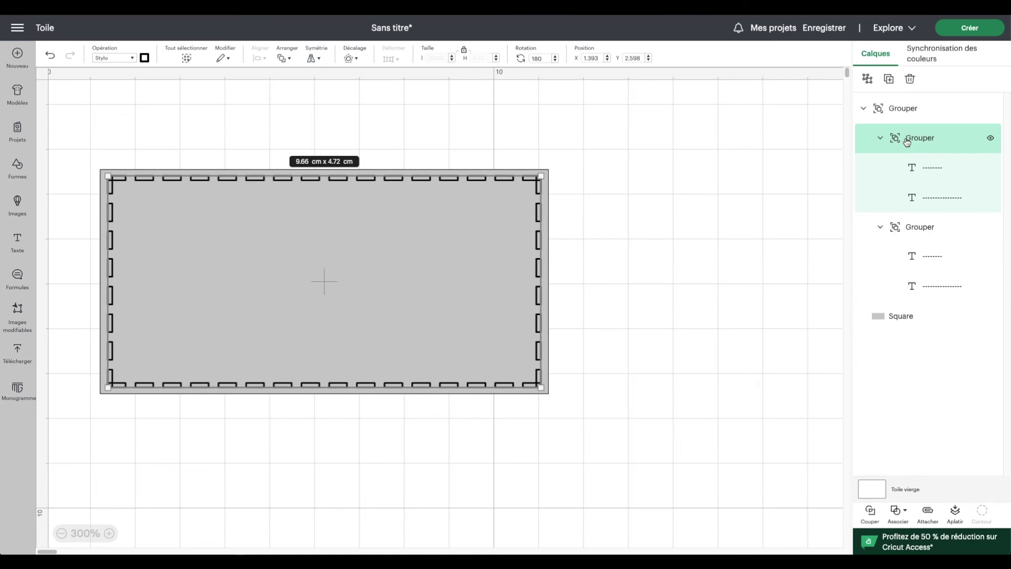
Ungroup the two halves of the dashed border and delete the half along the bottom and right edges
left_click(866, 78)
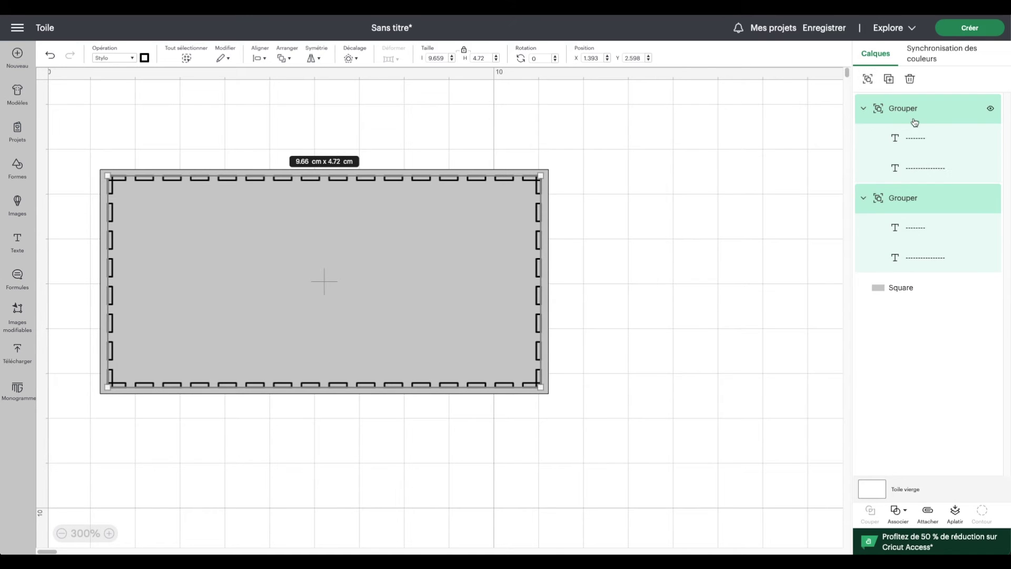
left_click(907, 114)
key("Delete")
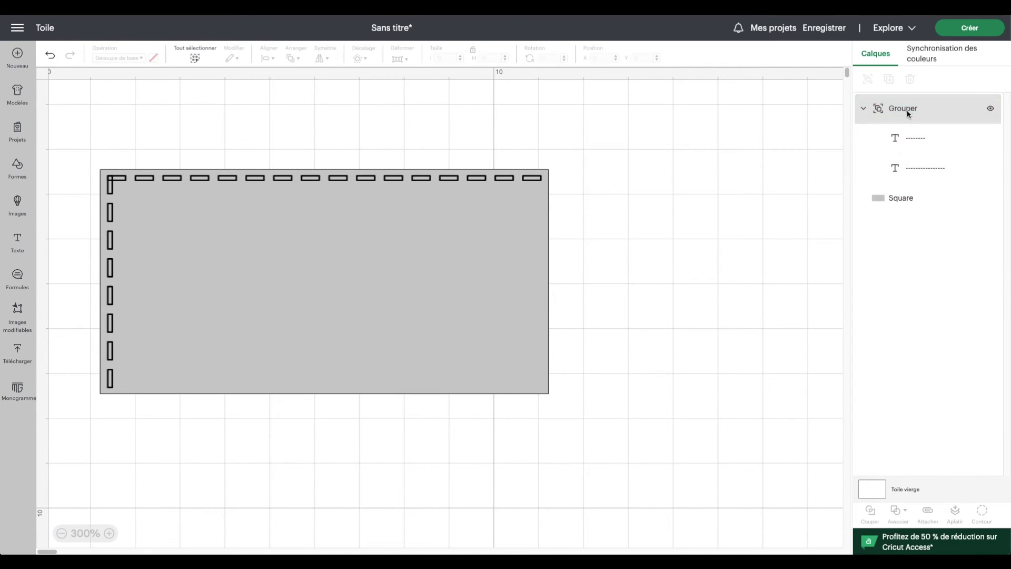
Ungroup the remaining two dashed lines and delete the vertical one along the rectangle's left edge
left_click(908, 114)
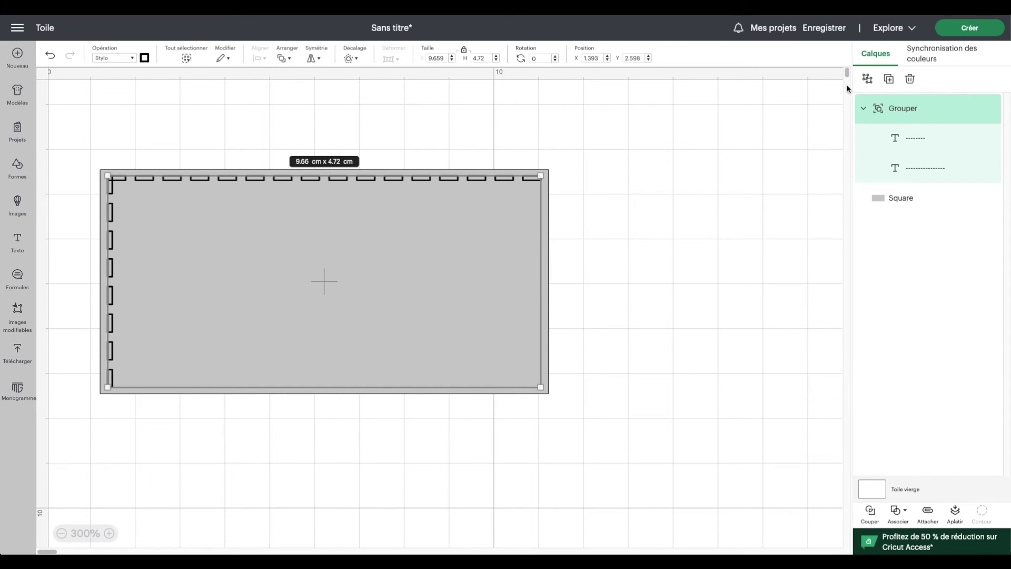
left_click(867, 79)
left_click(906, 110)
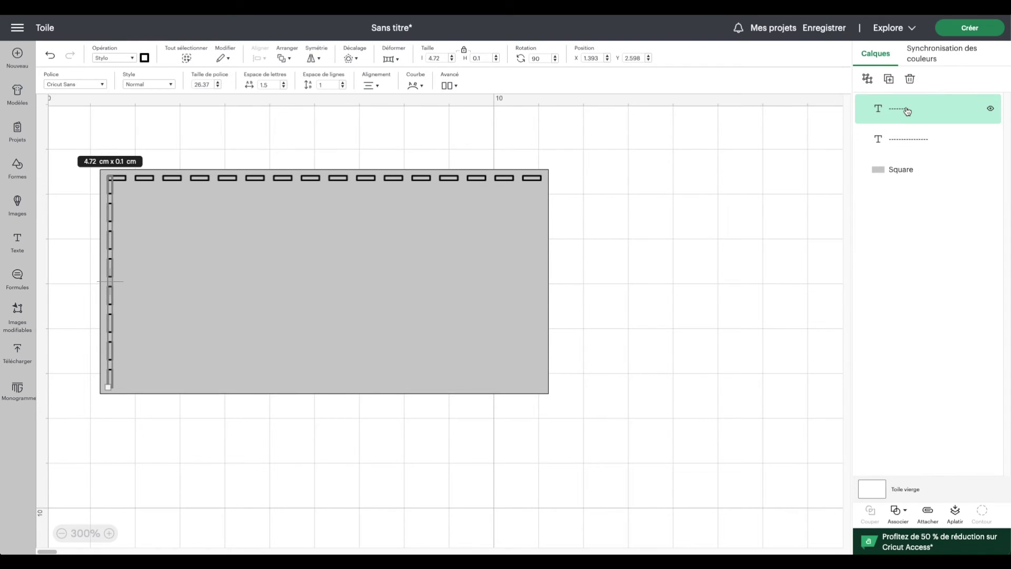
key("Delete")
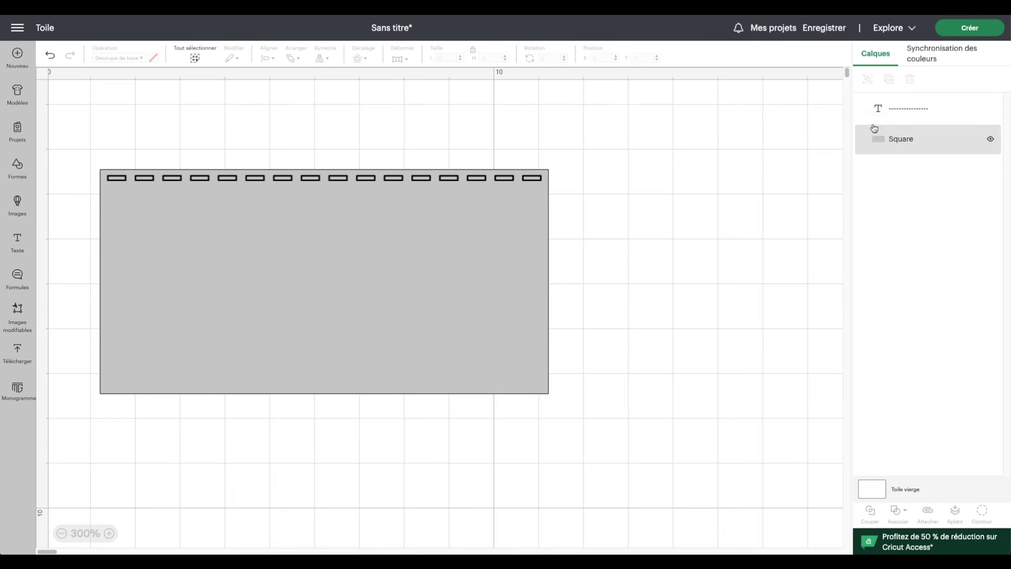
Set the remaining horizontal hyphen text's style to Écriture for single-line dashes
left_click(889, 113)
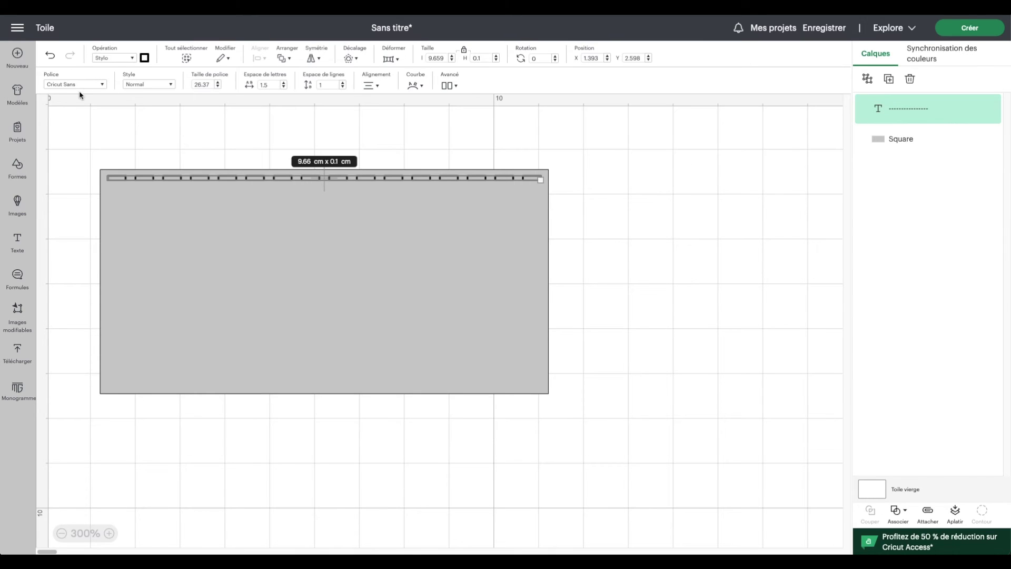
left_click(170, 85)
left_click(178, 179)
left_click(108, 106)
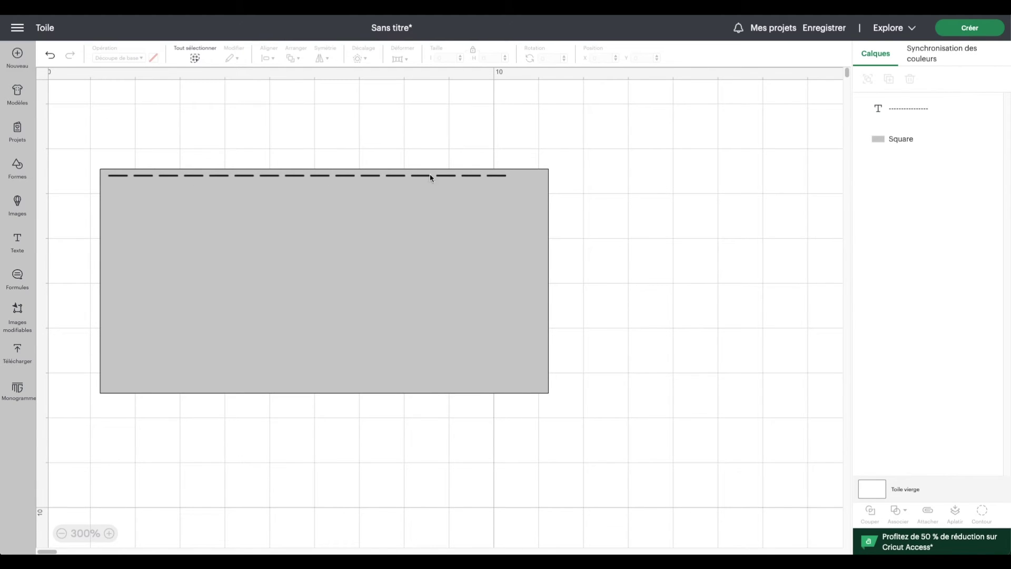
left_click(502, 177)
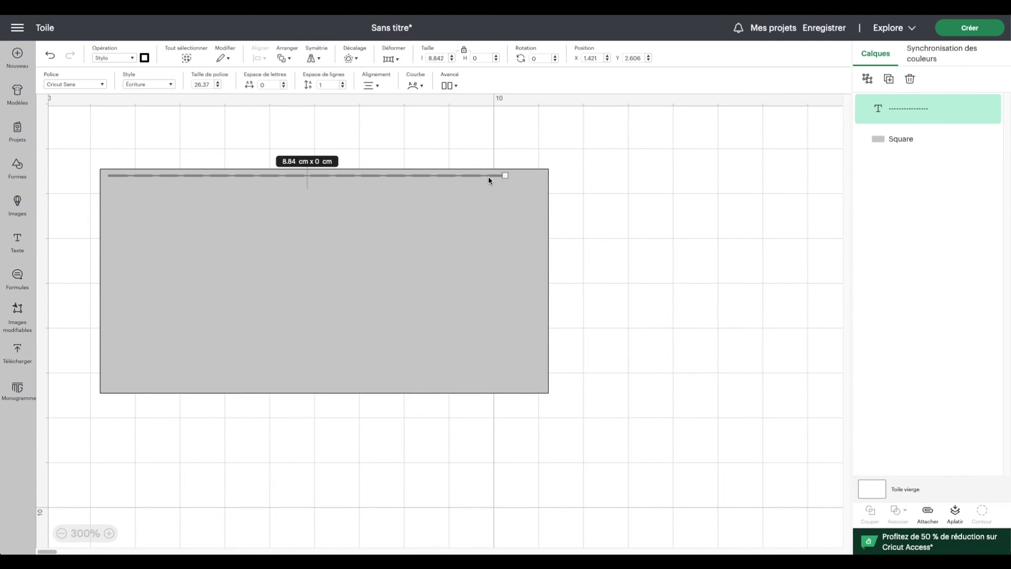
left_click(589, 178)
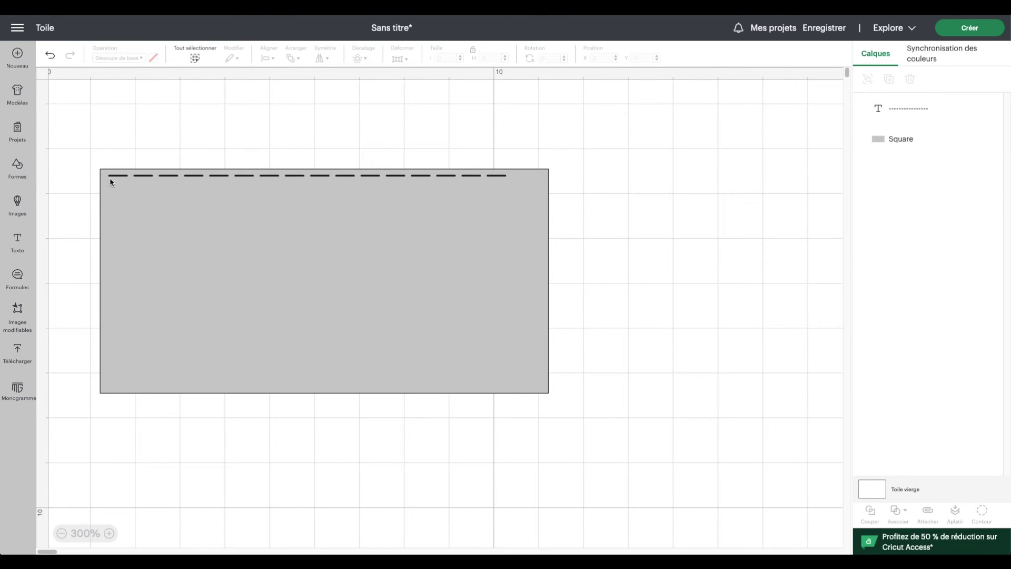
Edit the horizontal dashed line's text to lengthen it by one hyphen along the rectangle's top edge
right_click(494, 177)
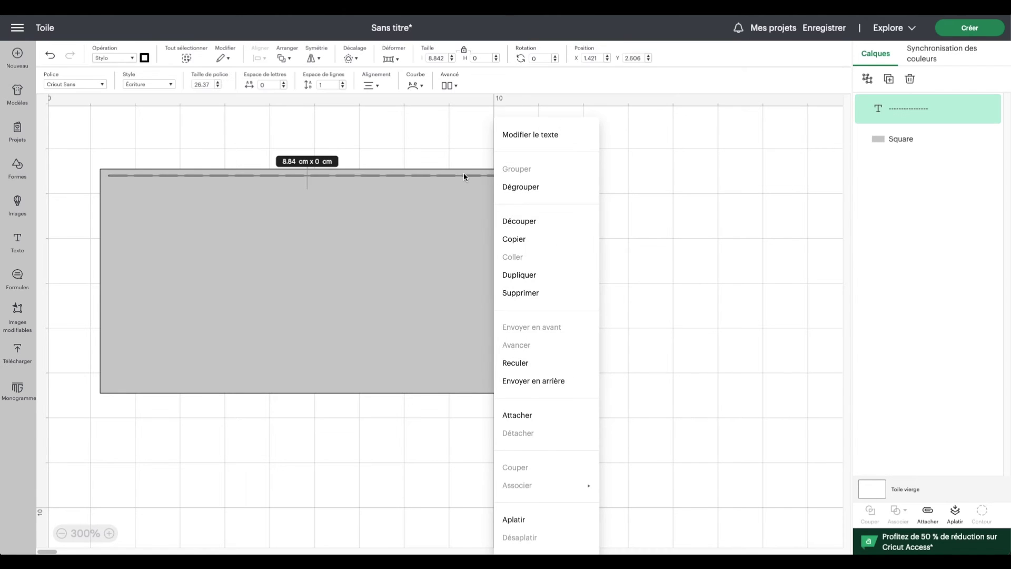
left_click(515, 135)
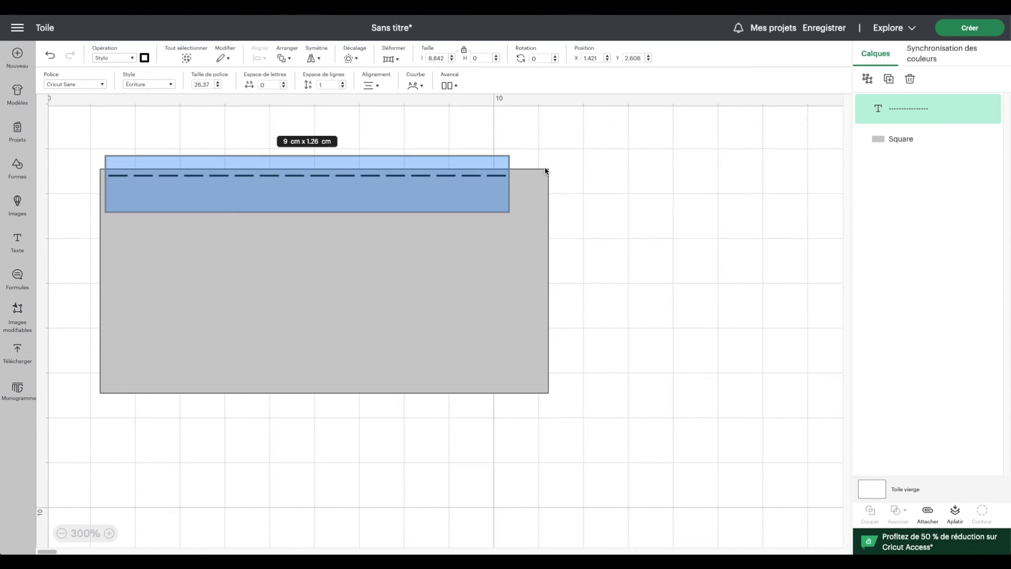
left_click(505, 172)
type("---")
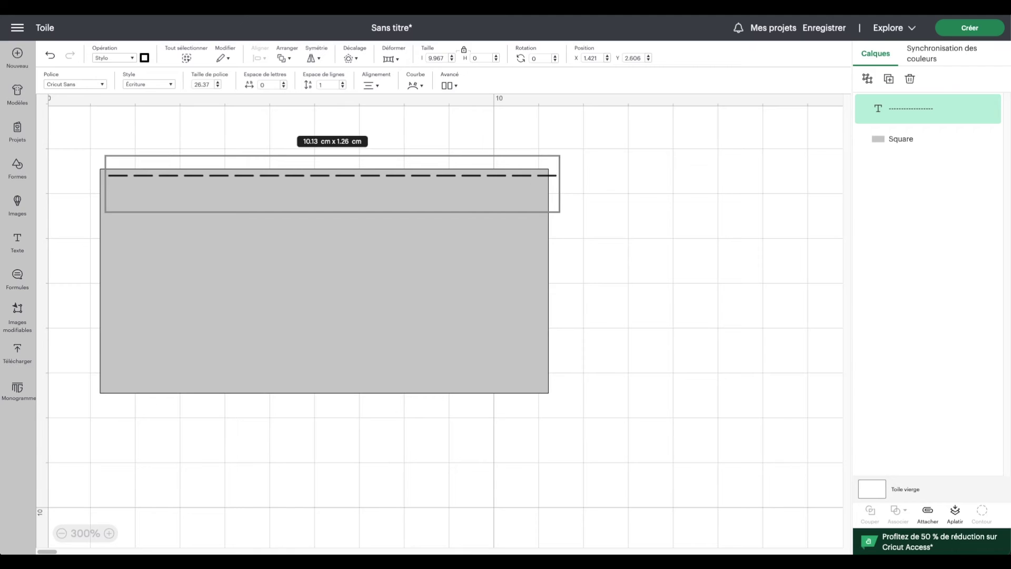
key("BackSpace")
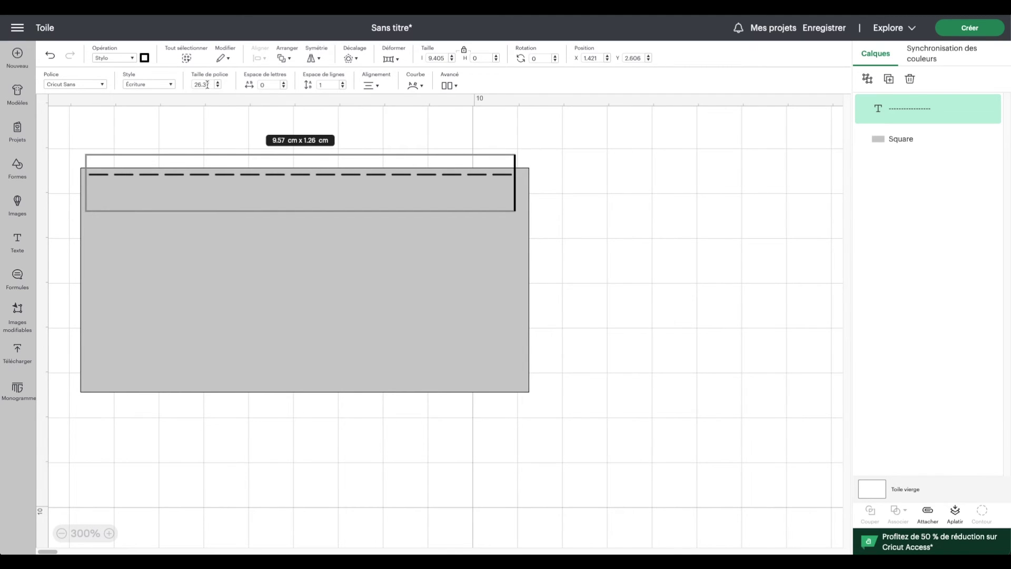
Reduce the font size of the horizontal hyphen text along the rectangle's top edge to 10.37
left_click(217, 87)
left_click(217, 87)
left_click(218, 87)
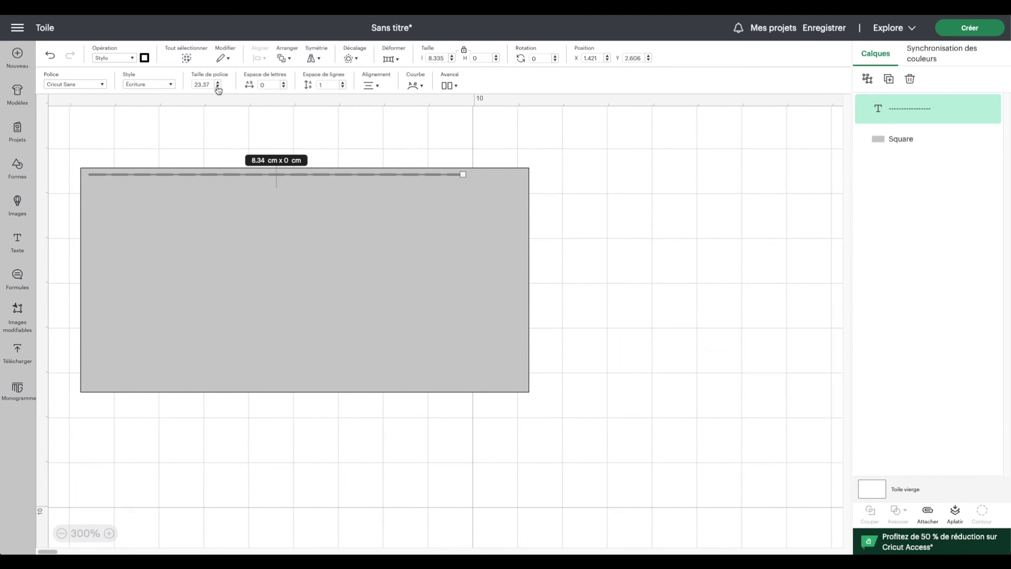
left_click(87, 207)
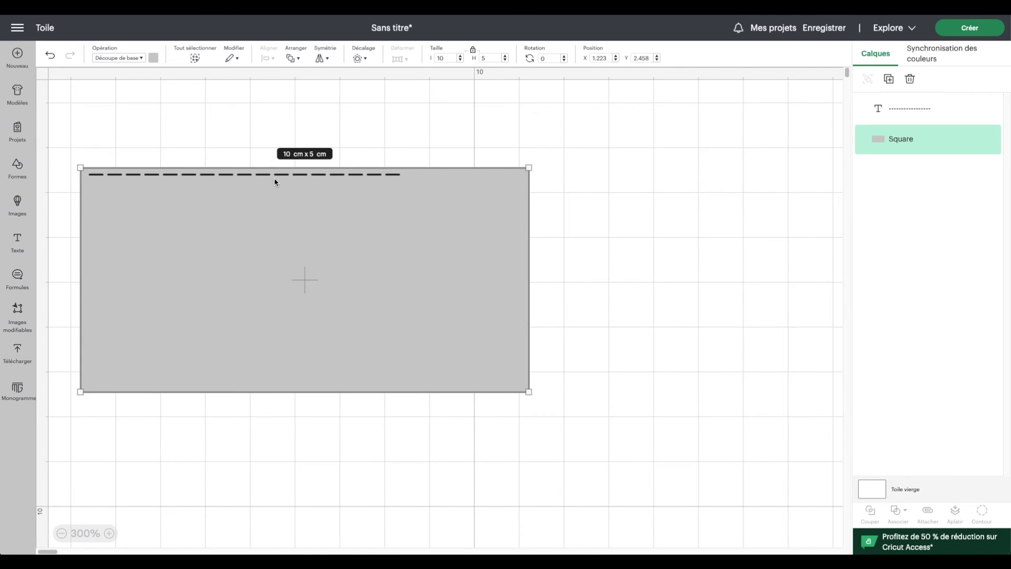
left_click(915, 109)
left_click(218, 86)
left_click(217, 86)
left_click(218, 87)
left_click(218, 87)
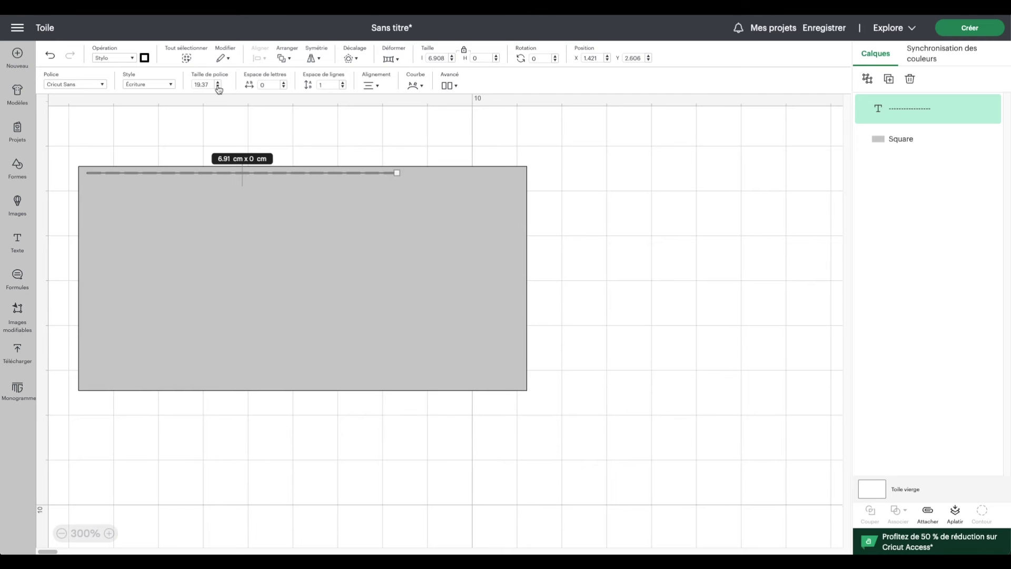
left_click(218, 86)
left_click(217, 87)
left_click(217, 86)
left_click(218, 86)
left_click(218, 87)
left_click(217, 86)
left_click(218, 86)
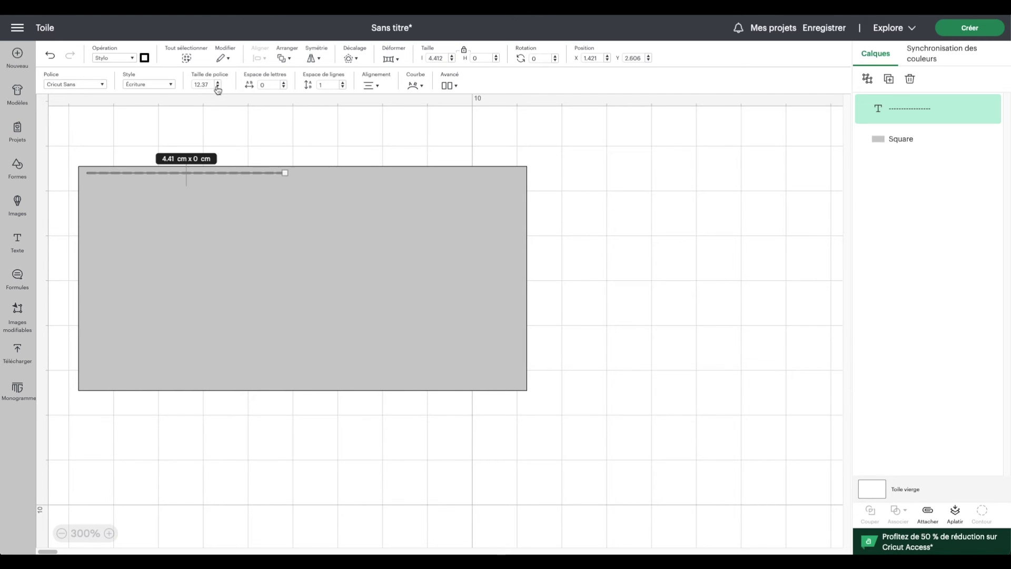
left_click(218, 87)
left_click(218, 86)
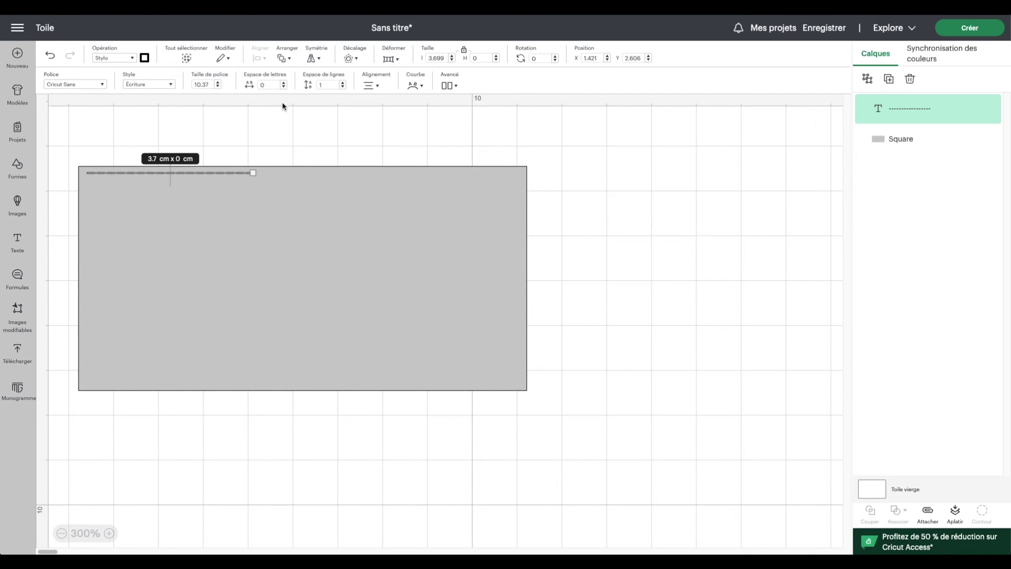
Increase the letter spacing of the horizontal hyphen text to 1.1
left_click(283, 83)
left_click(283, 82)
left_click(283, 83)
left_click(283, 82)
left_click(283, 83)
left_click(284, 82)
left_click(283, 83)
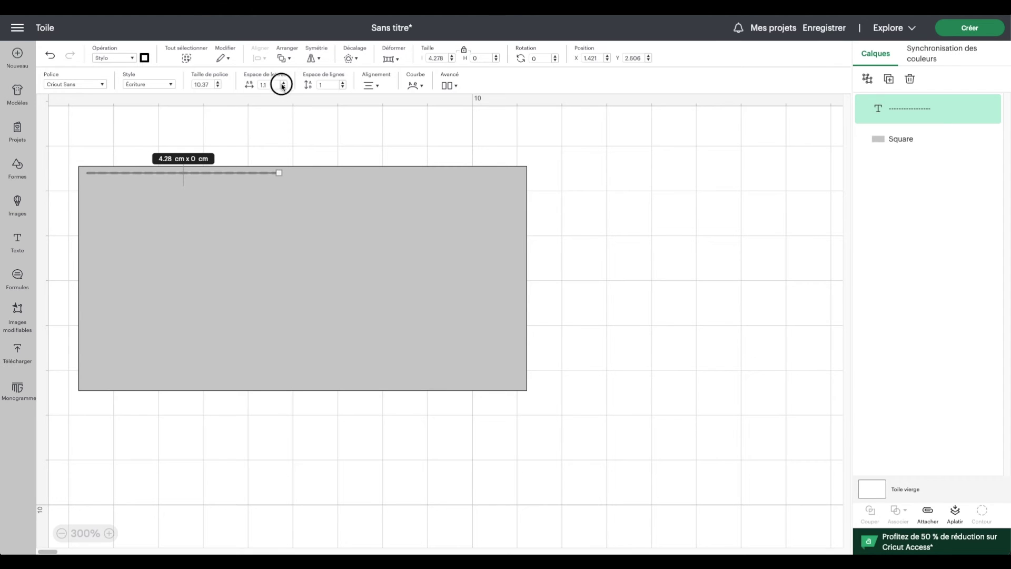
Add hyphens to the horizontal text until the dashed line spans the rectangle's top edge, about 9.7 cm long
left_click(265, 147)
left_click(242, 177)
right_click(252, 175)
left_click(279, 136)
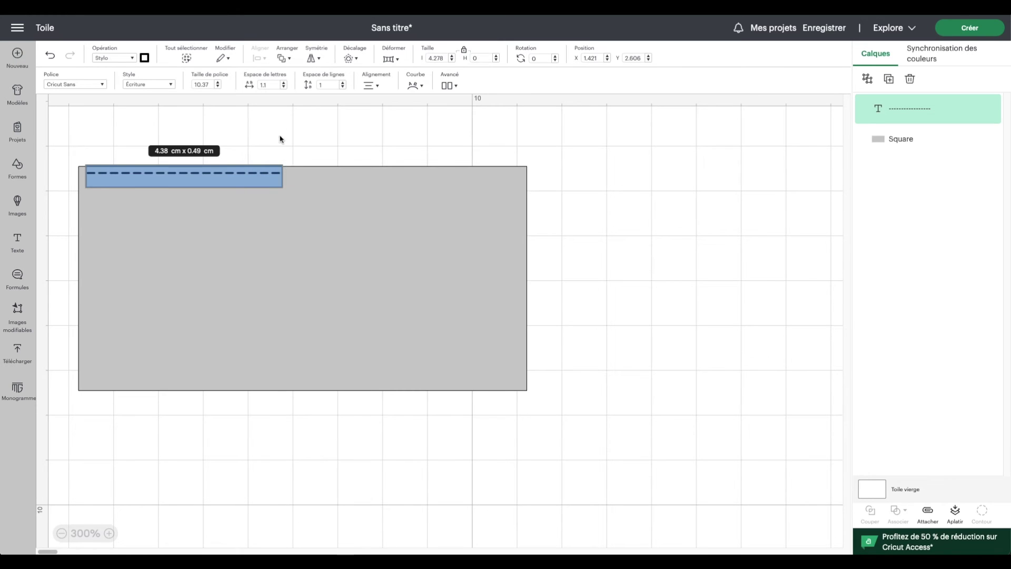
left_click(278, 171)
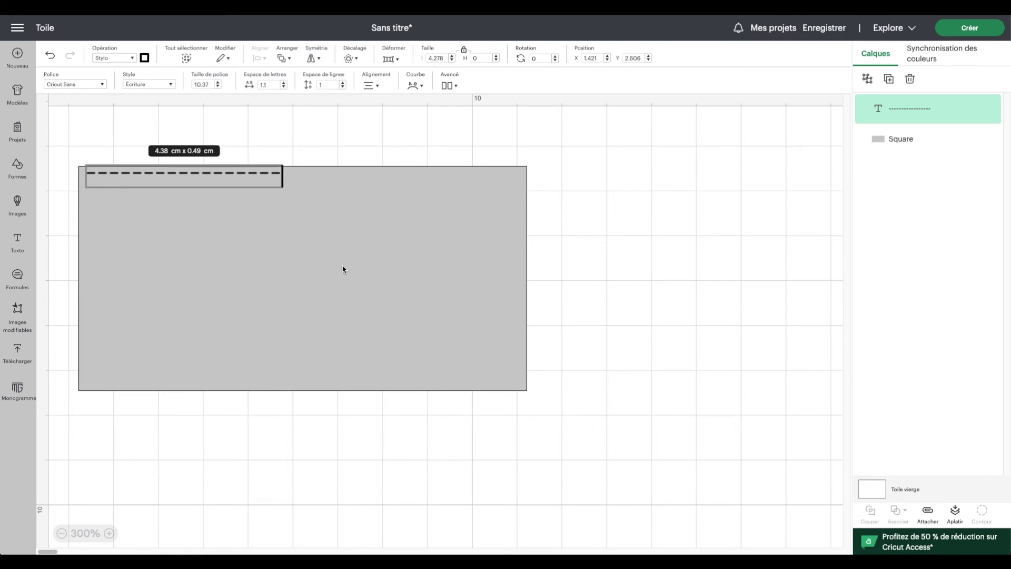
type("----------------------------------")
left_click(274, 180)
Centre the dashed line horizontally on the rectangle
left_click_drag(72, 133, 141, 196)
left_click(253, 58)
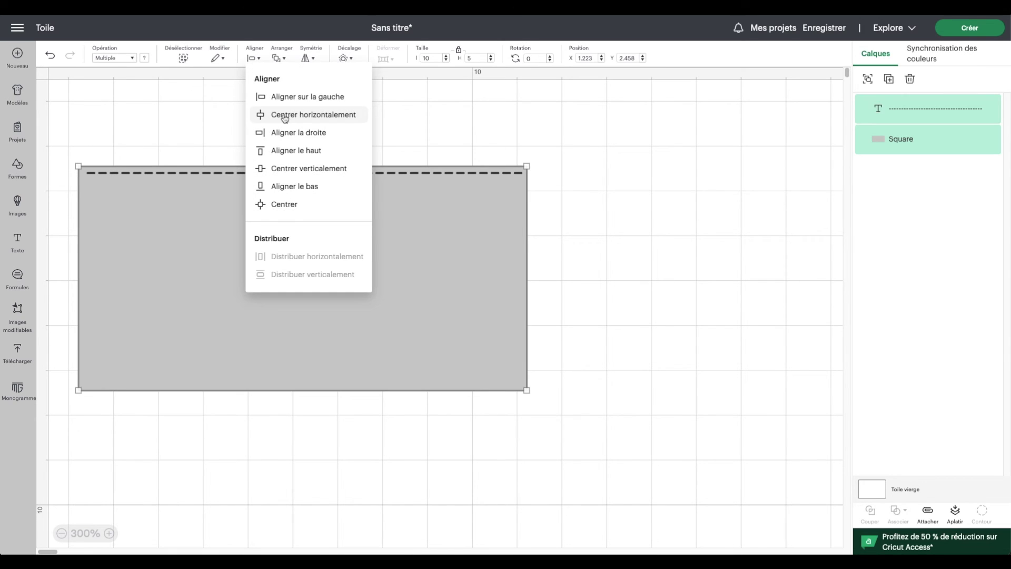
left_click(293, 115)
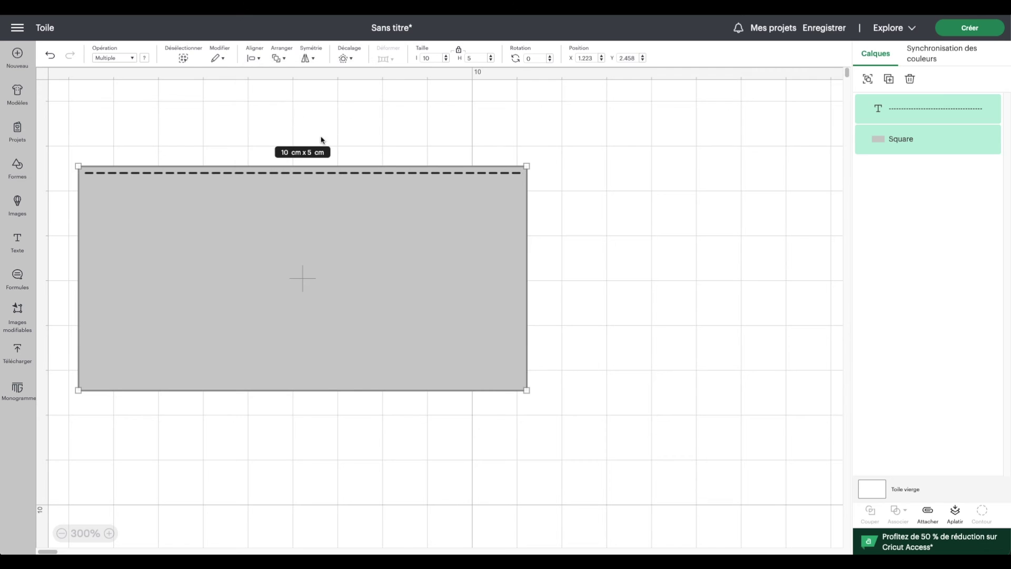
left_click(588, 234)
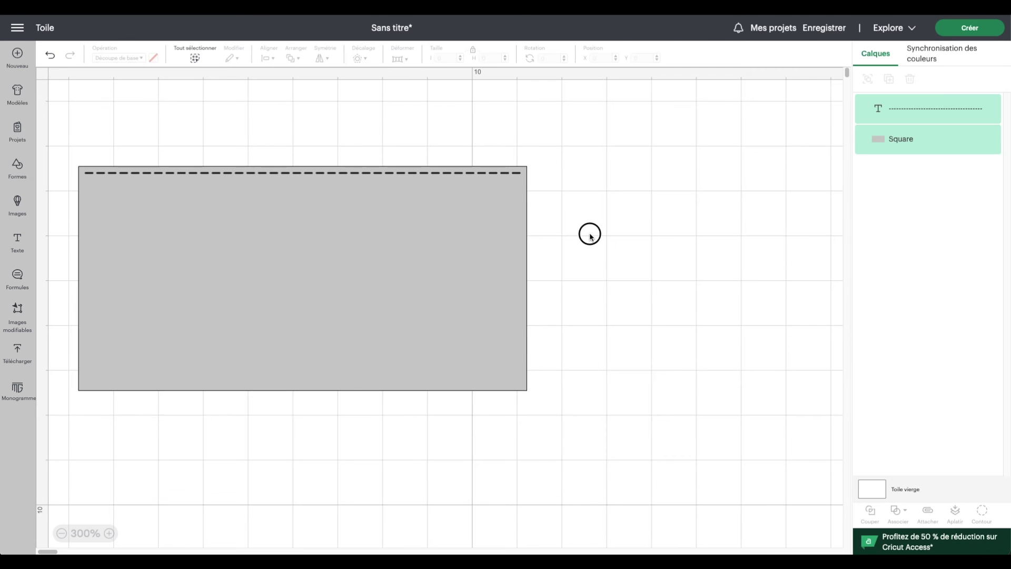
Duplicate the dashed line, rotate the copy 90° and place it along the rectangle's left edge
left_click(310, 173)
left_click(889, 80)
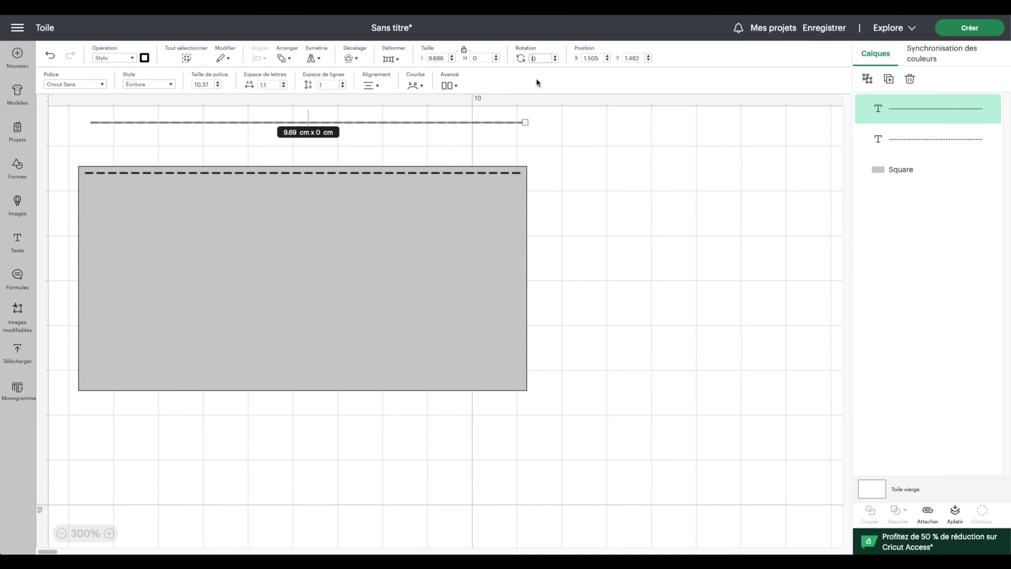
type("90")
key("Return")
left_click_drag(308, 121, 87, 235)
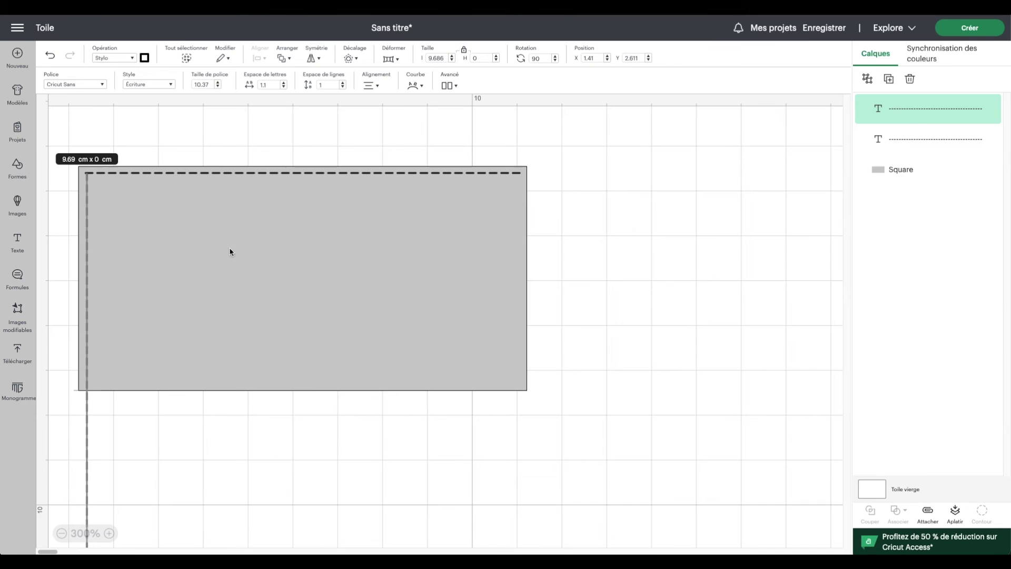
Align the two dashed lines to each other's left and top edges, away from the rectangle, and place them back over it
left_click_drag(282, 259, 377, 264)
left_click_drag(73, 153, 104, 202)
left_click(262, 58)
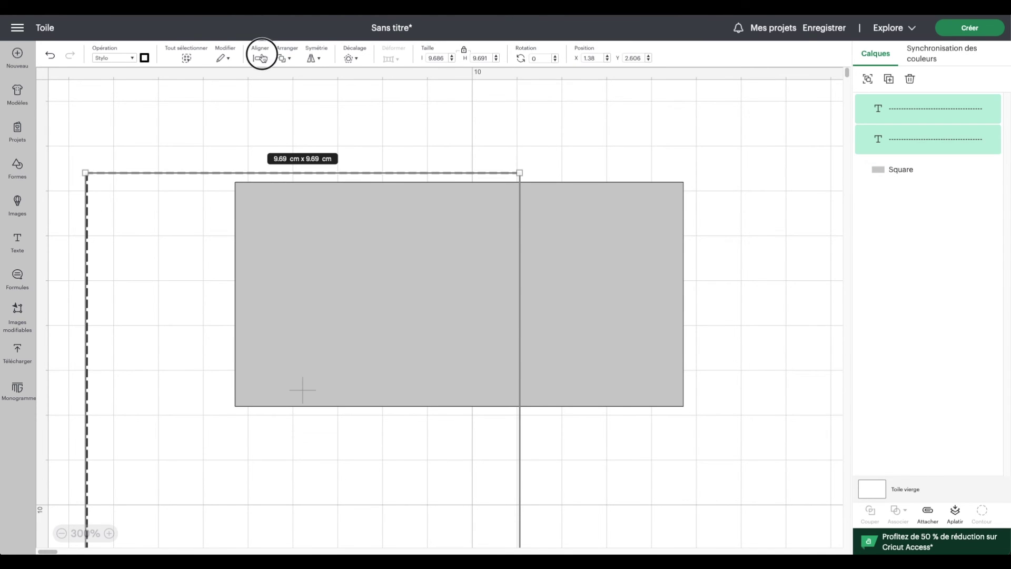
left_click(287, 94)
left_click(262, 66)
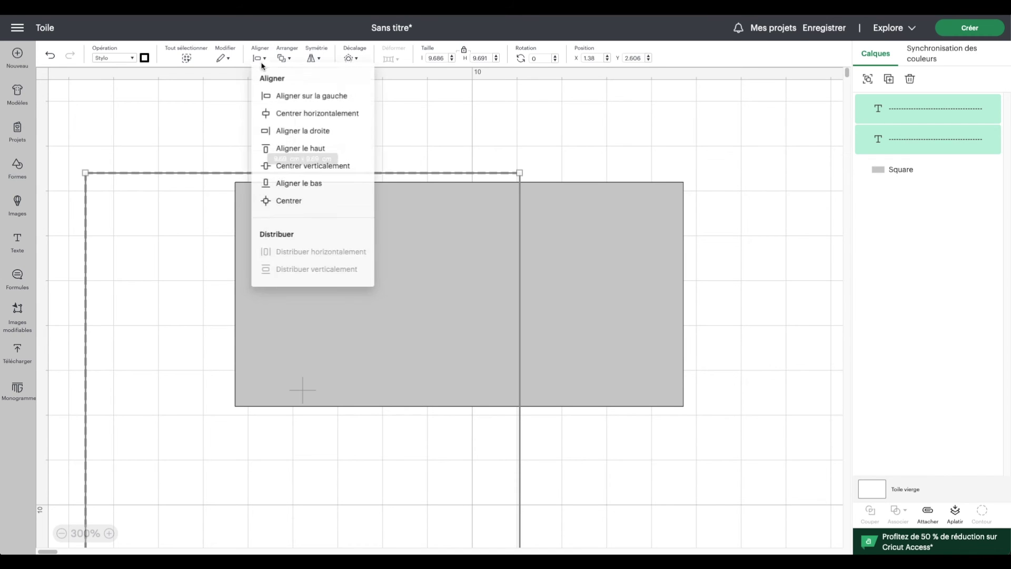
left_click(280, 149)
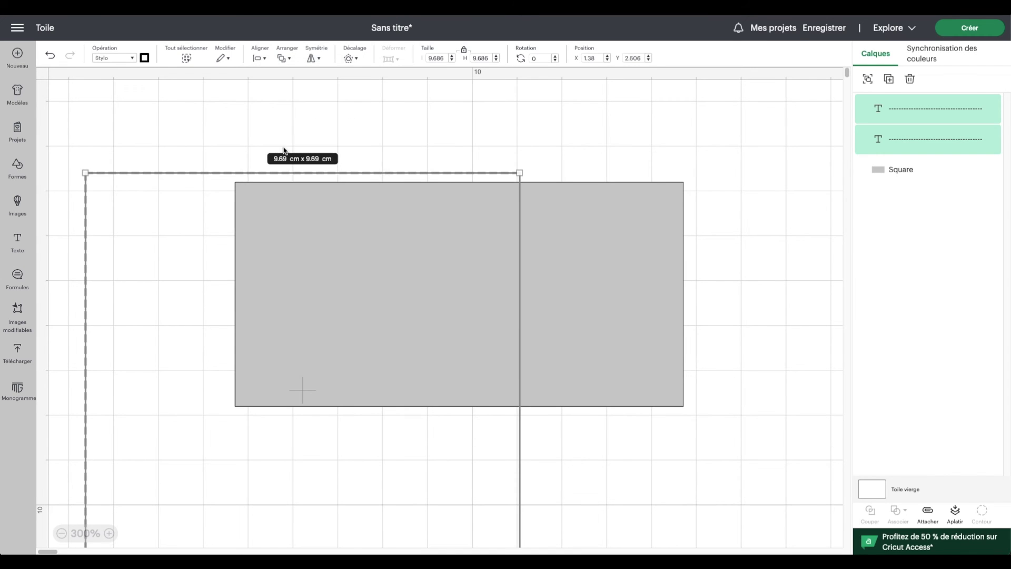
left_click_drag(305, 251, 507, 278)
Delete hyphens from the vertical dashed line's text so it ends inside the rectangle's bottom edge, about 4.8 cm long
left_click(240, 446)
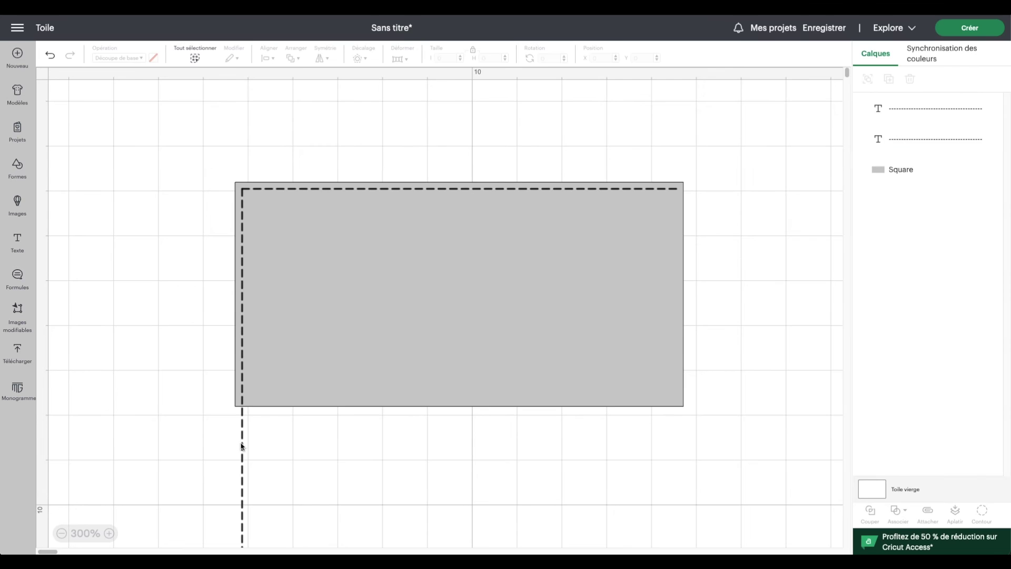
right_click(241, 446)
left_click(294, 35)
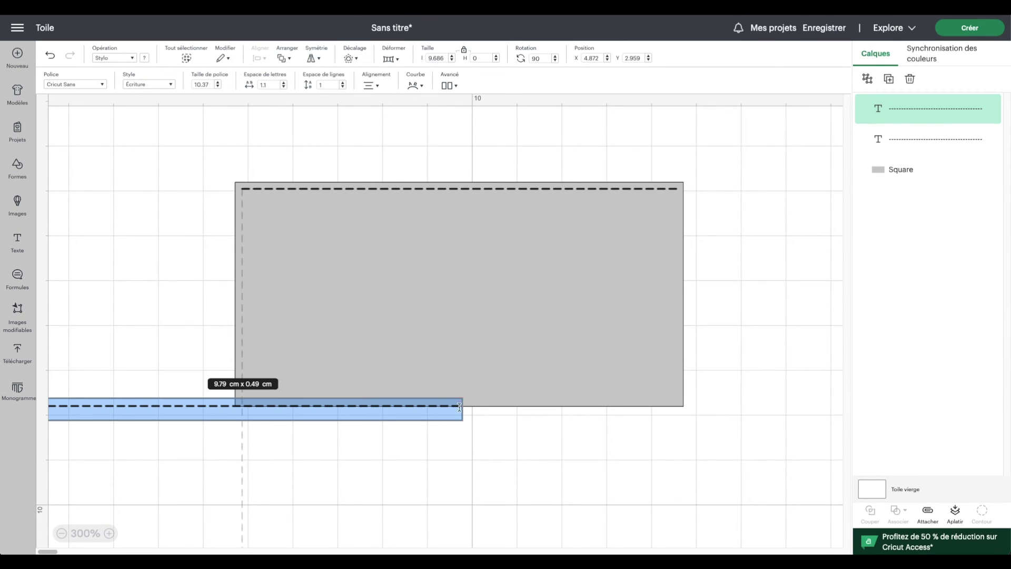
left_click(459, 407)
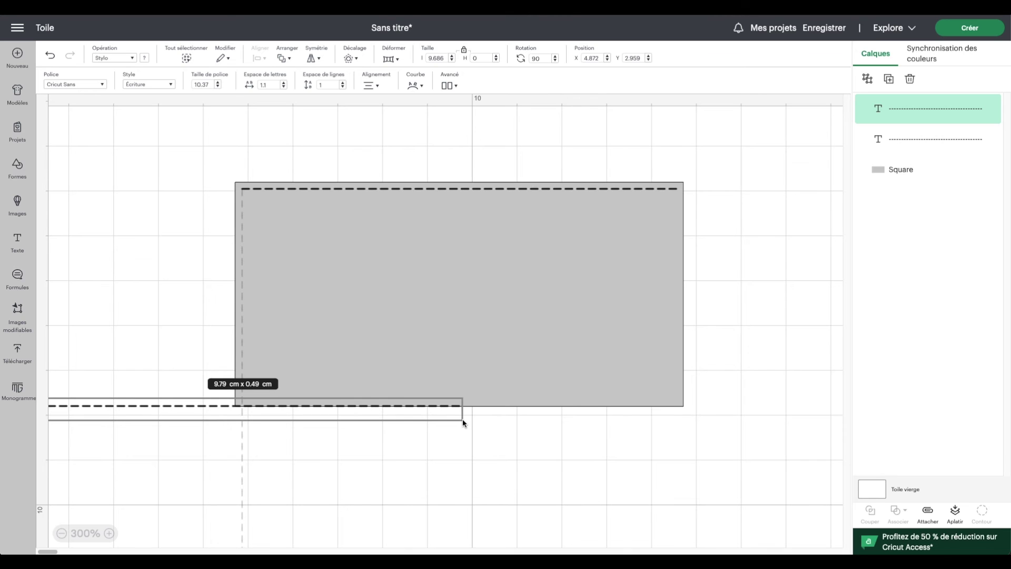
left_click_drag(463, 415, 243, 409)
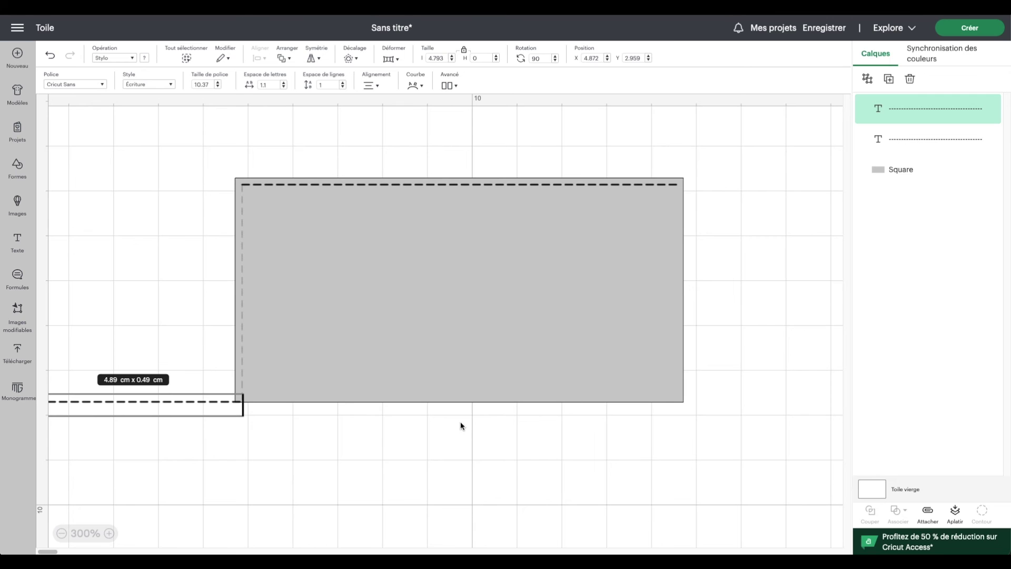
left_click(163, 332)
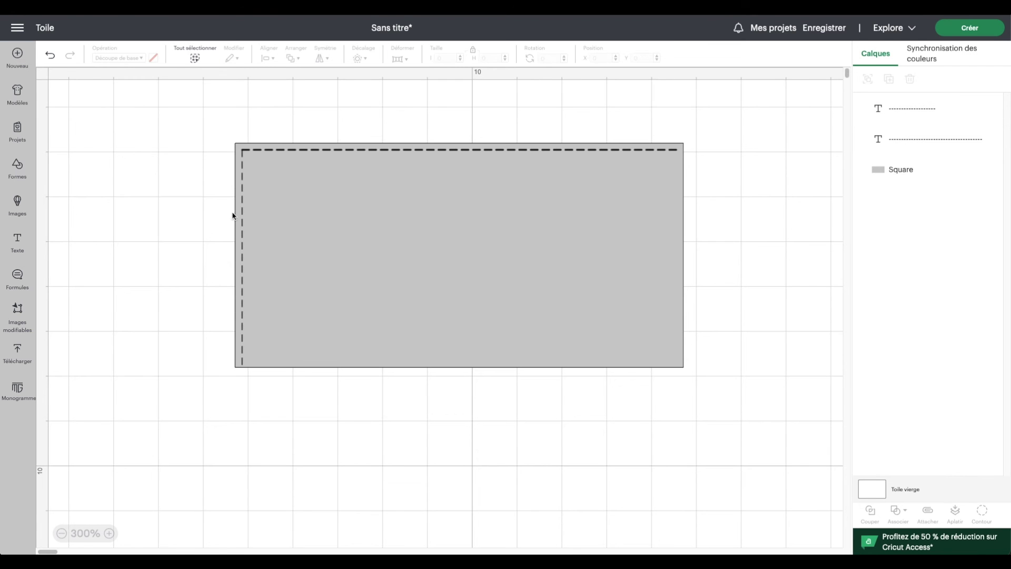
Move the rectangle aside and group the horizontal and vertical dashed lines
scroll(228, 371, "up", 1)
scroll(228, 371, "right", 1)
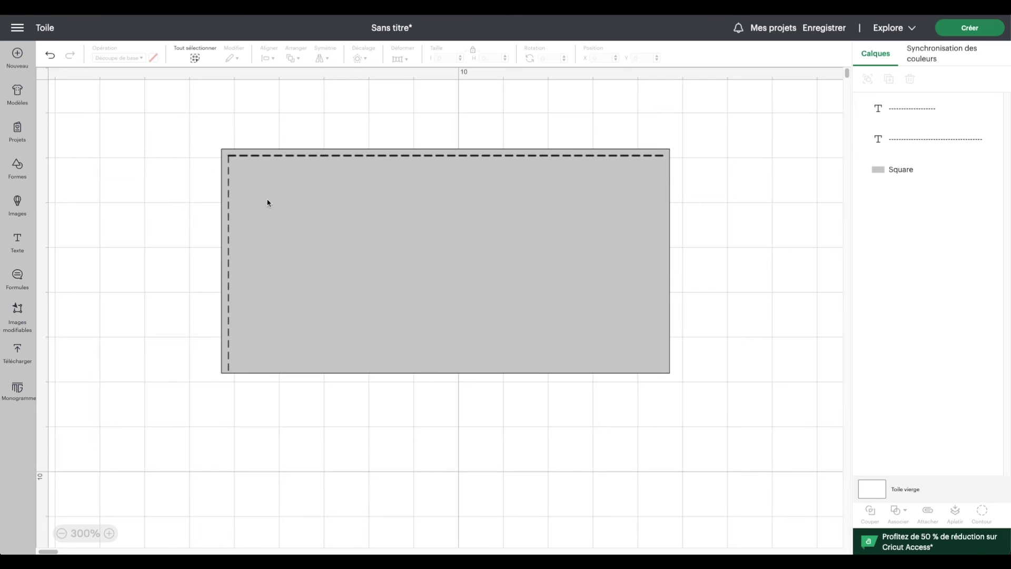
left_click_drag(267, 202, 495, 285)
left_click_drag(134, 106, 315, 232)
scroll(253, 132, "left", 1)
scroll(337, 93, "down", 1)
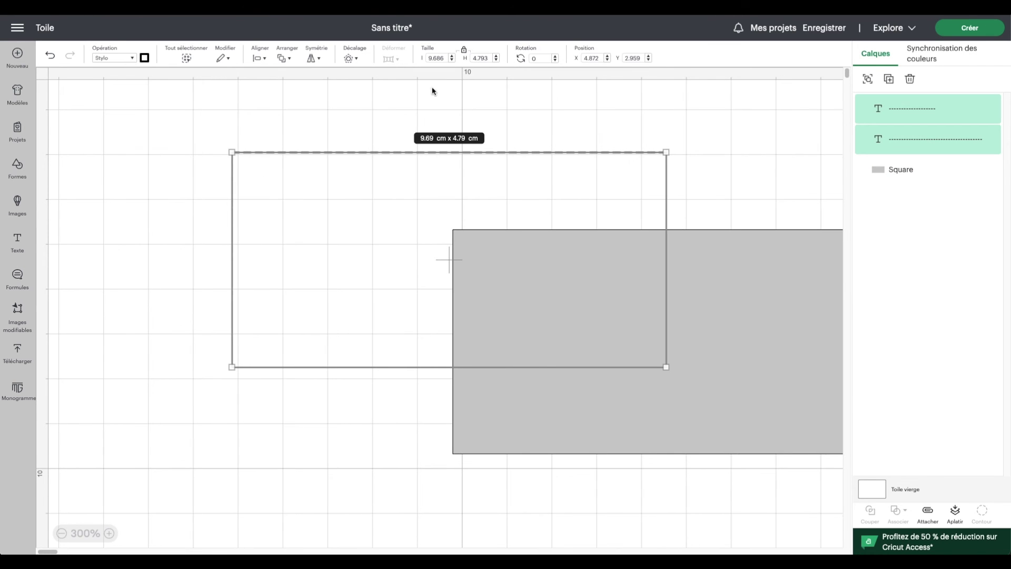
left_click(866, 79)
Duplicate the dashed corner group and flip the copy about both the vertical and horizontal axes
left_click(889, 79)
left_click(316, 58)
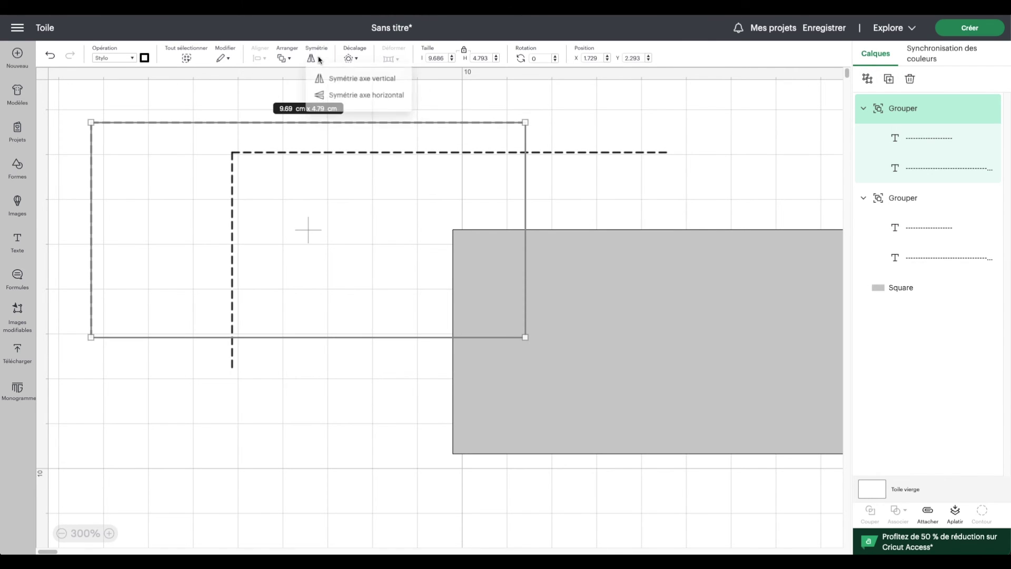
left_click(341, 80)
left_click(319, 57)
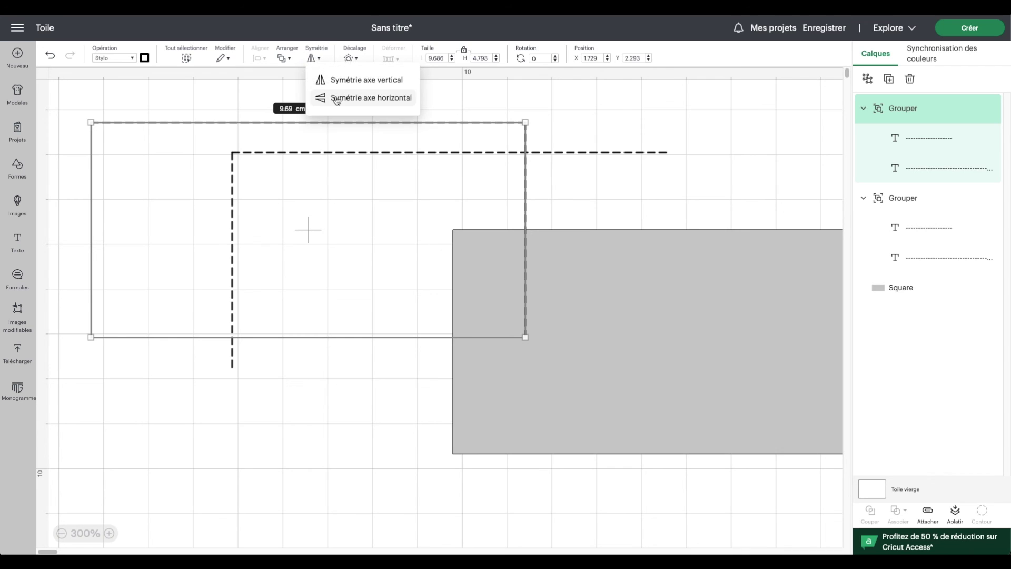
left_click(337, 99)
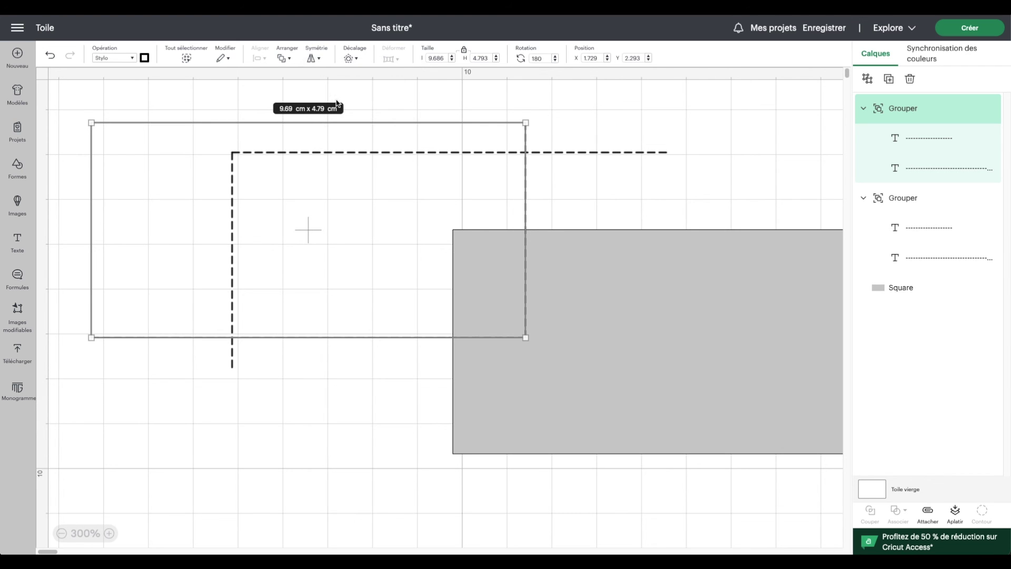
Align the two dashed corner groups to the bottom and right, and group them into one complete border
left_click(104, 79)
left_click_drag(236, 112, 276, 388)
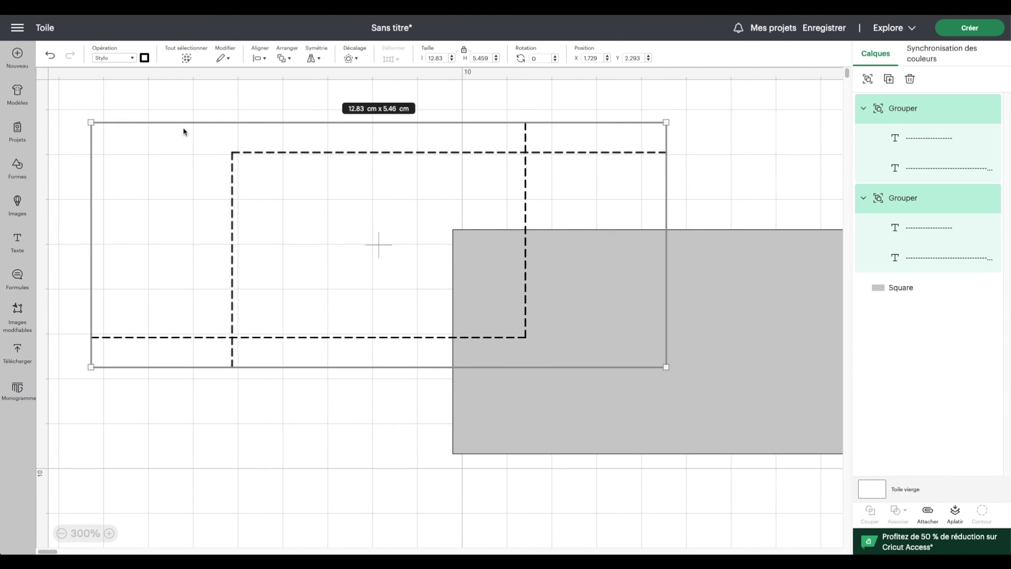
left_click(260, 58)
left_click(309, 188)
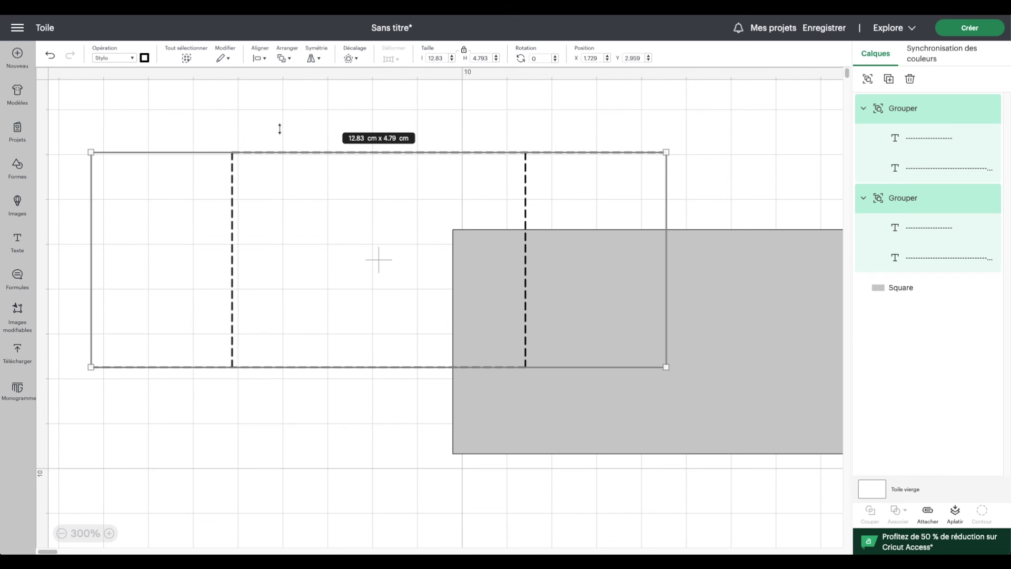
left_click(260, 58)
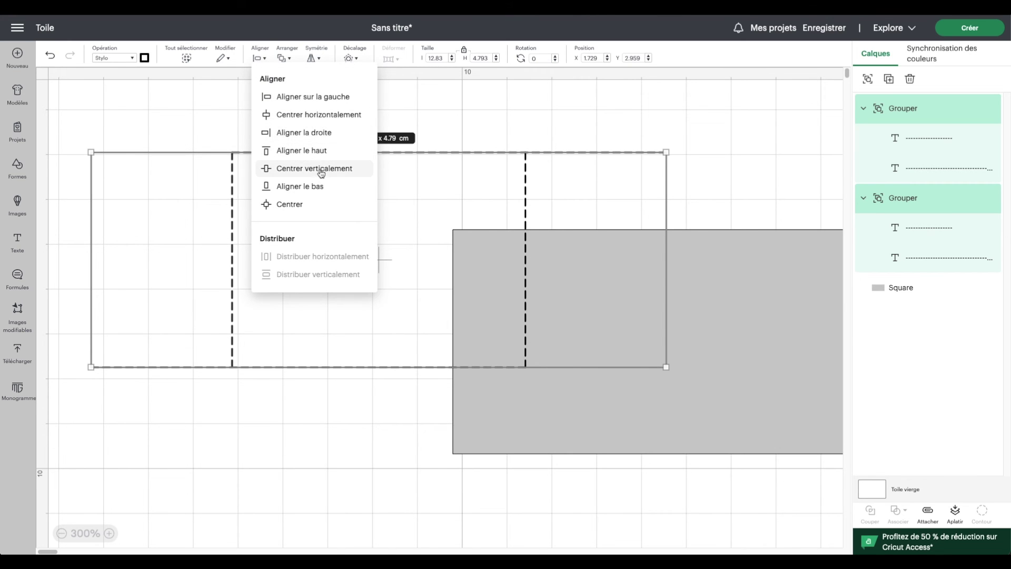
left_click(311, 133)
left_click(868, 80)
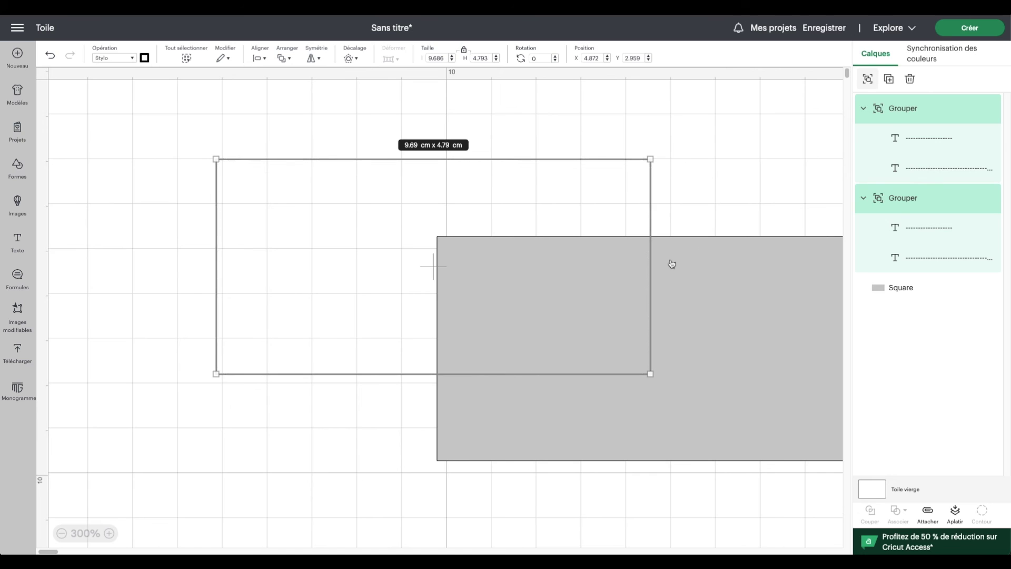
Move the rectangle back under the dashed border and centre both on each other
left_click_drag(779, 326, 549, 245)
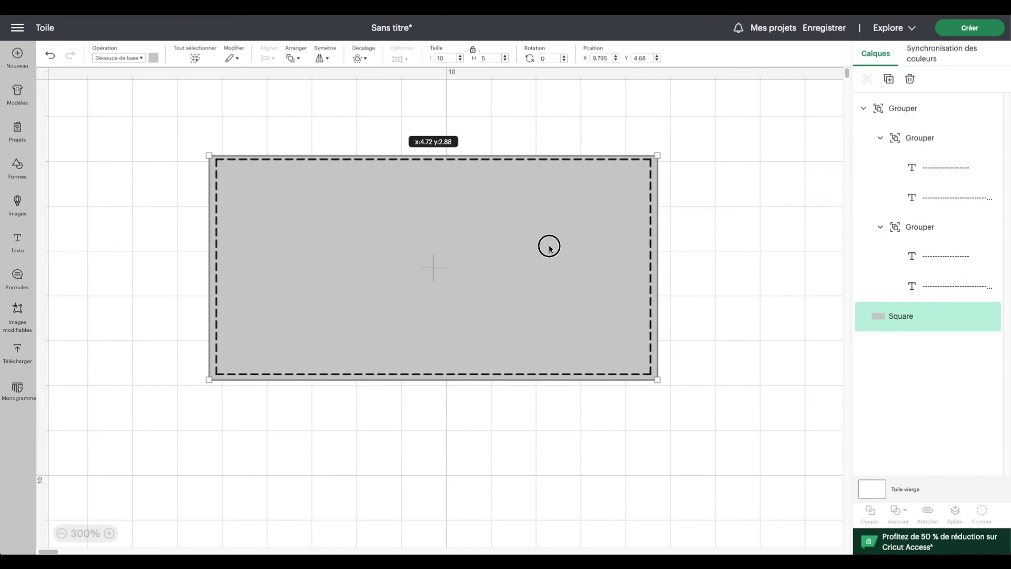
left_click_drag(187, 128, 230, 201)
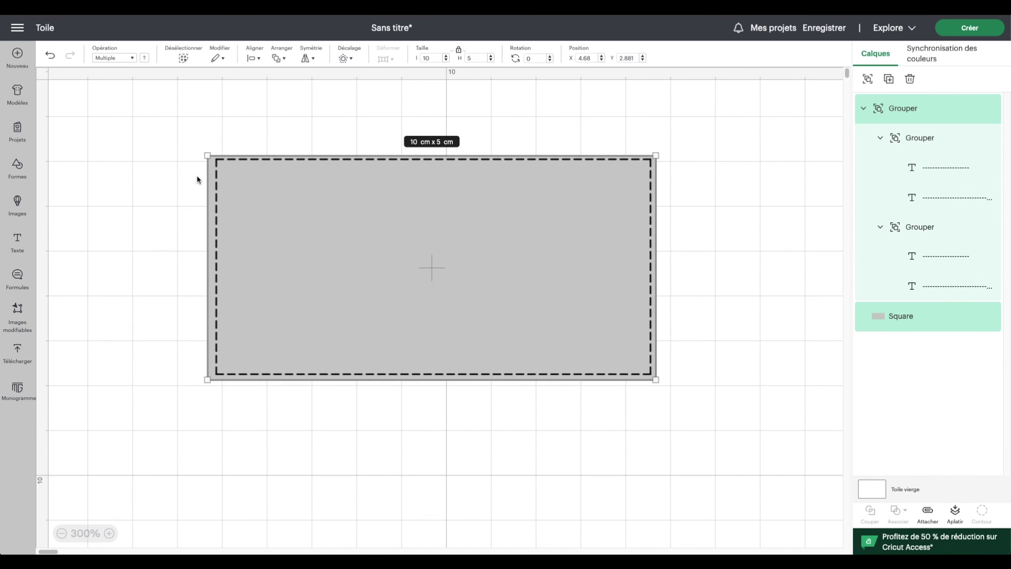
left_click(255, 58)
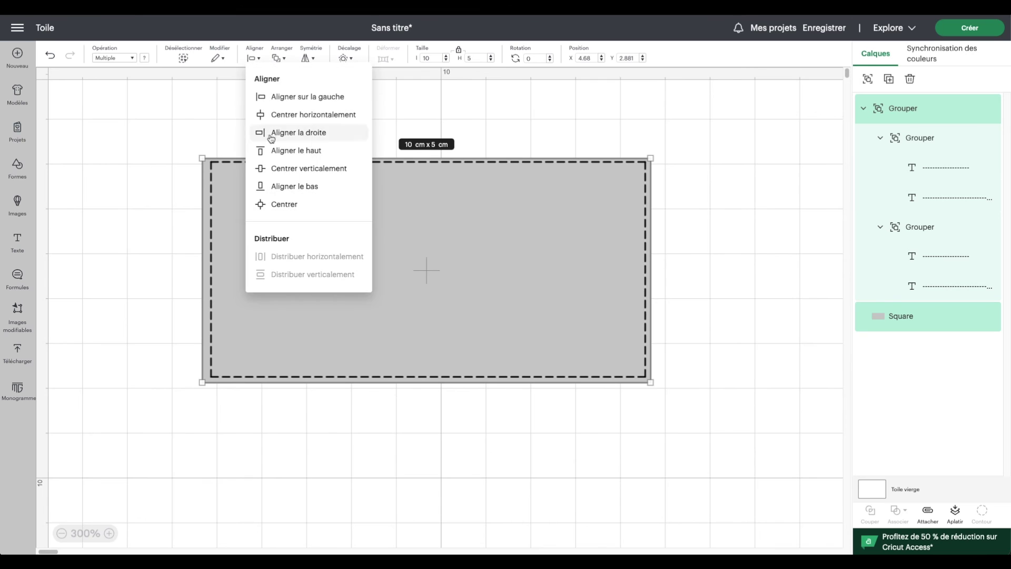
left_click(289, 203)
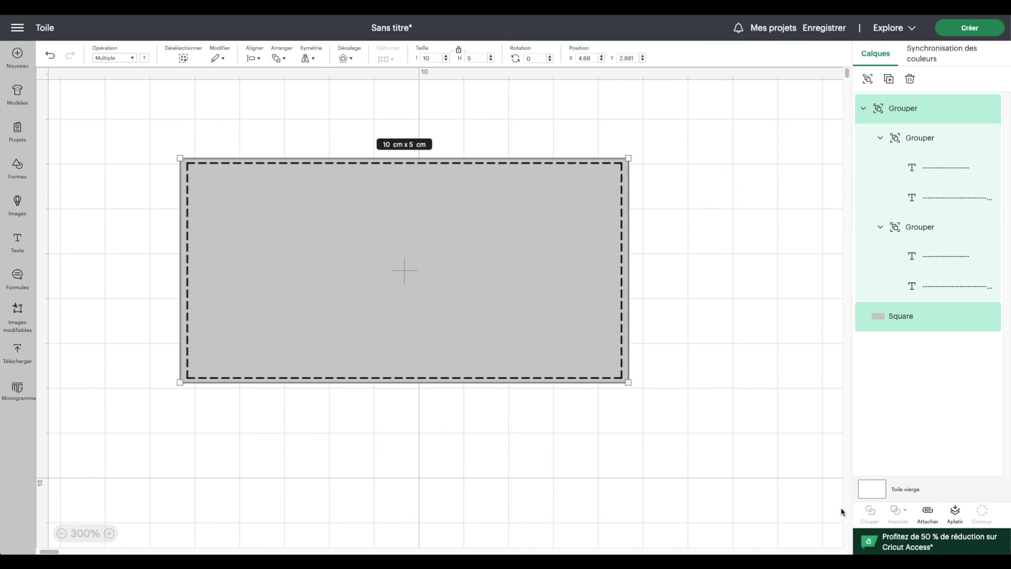
Attach the dashed pen border to the rectangle and send the project to mat preparation
left_click(928, 511)
left_click(970, 27)
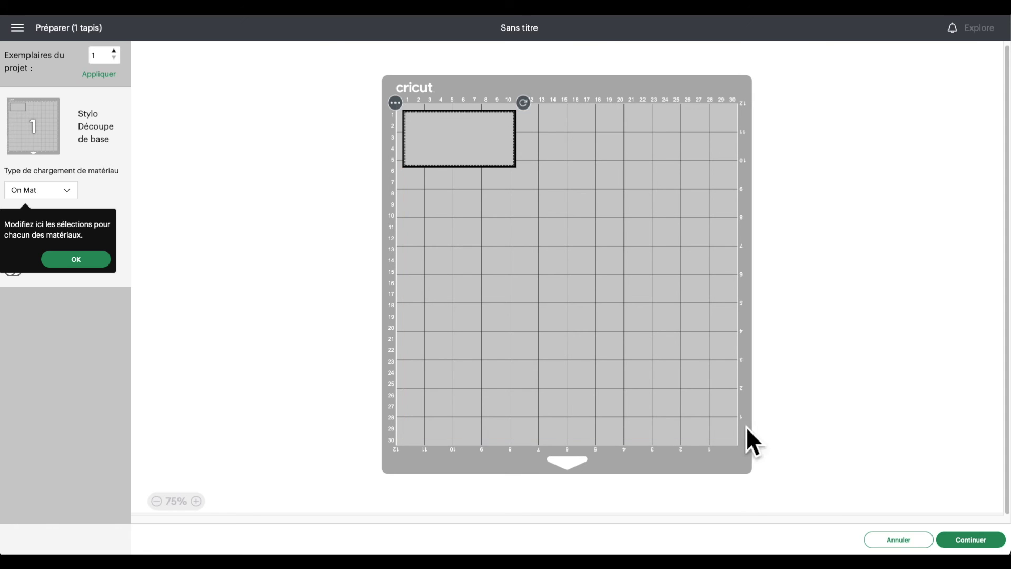
Return to the canvas, detach the dashed pen border from the rectangle, and delete the rectangle
left_click(899, 540)
left_click_drag(354, 253, 195, 162)
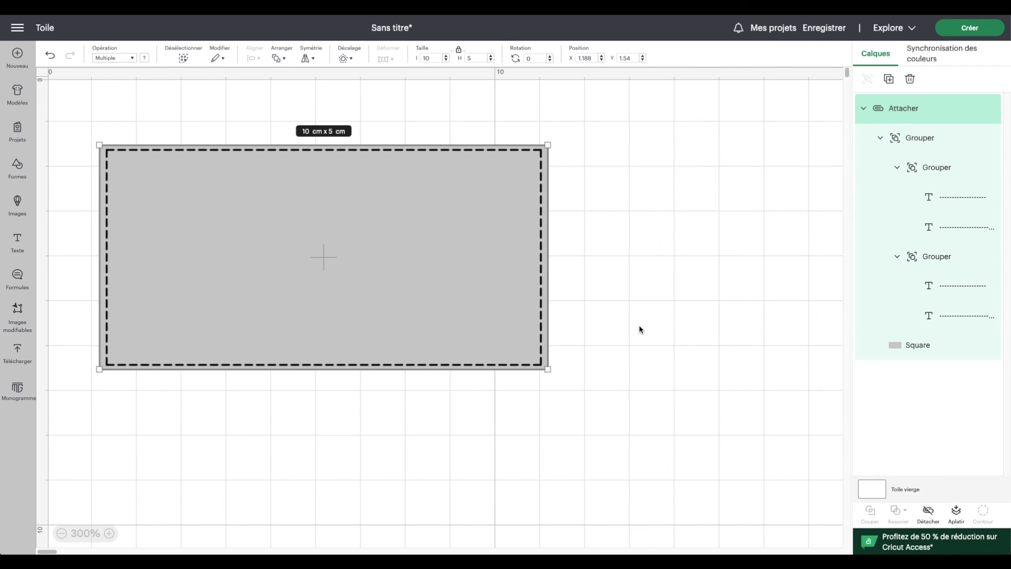
left_click(927, 513)
left_click(920, 325)
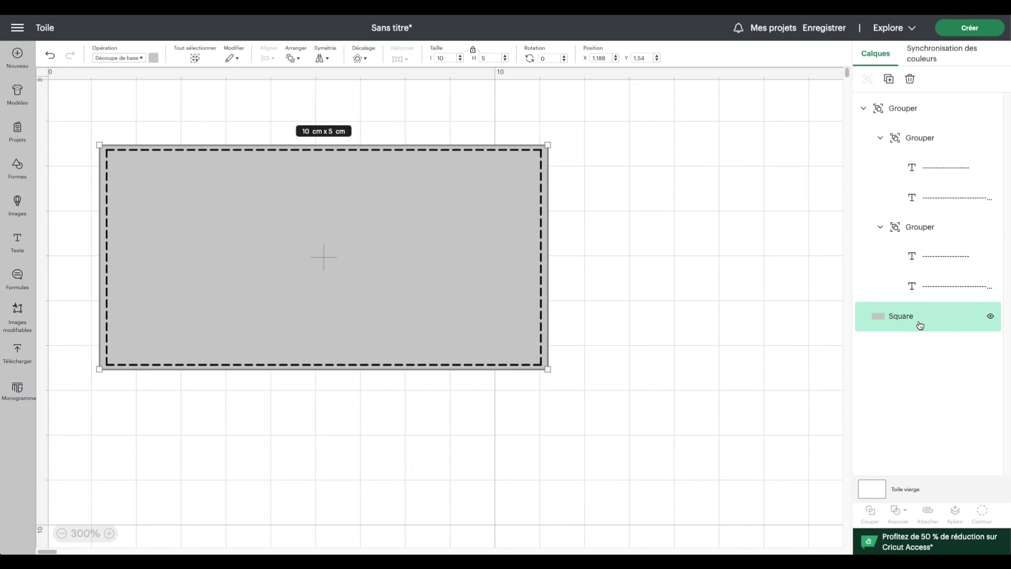
key("Delete")
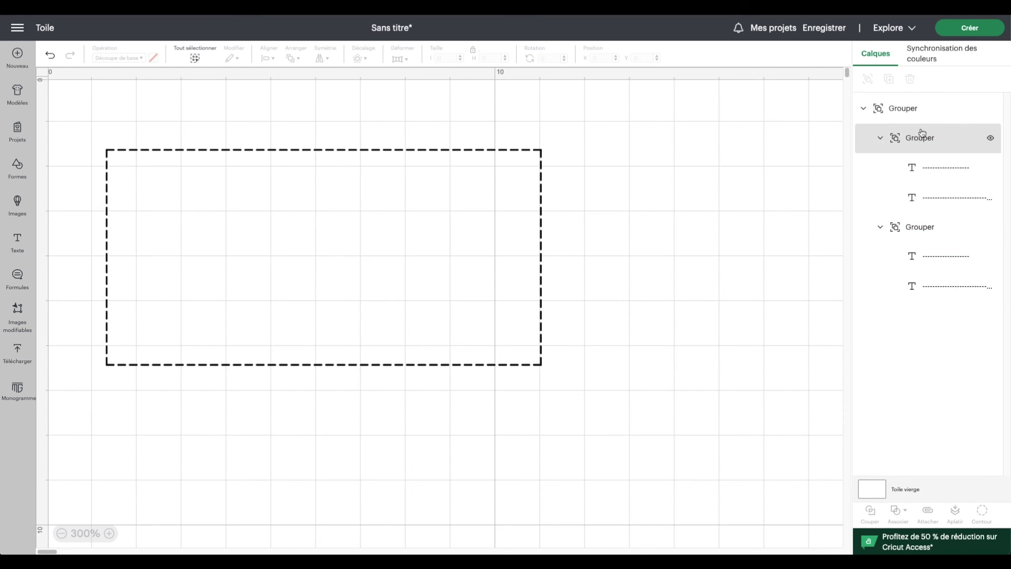
Break up the border's groups and delete everything except the upper horizontal dashed line
left_click(909, 113)
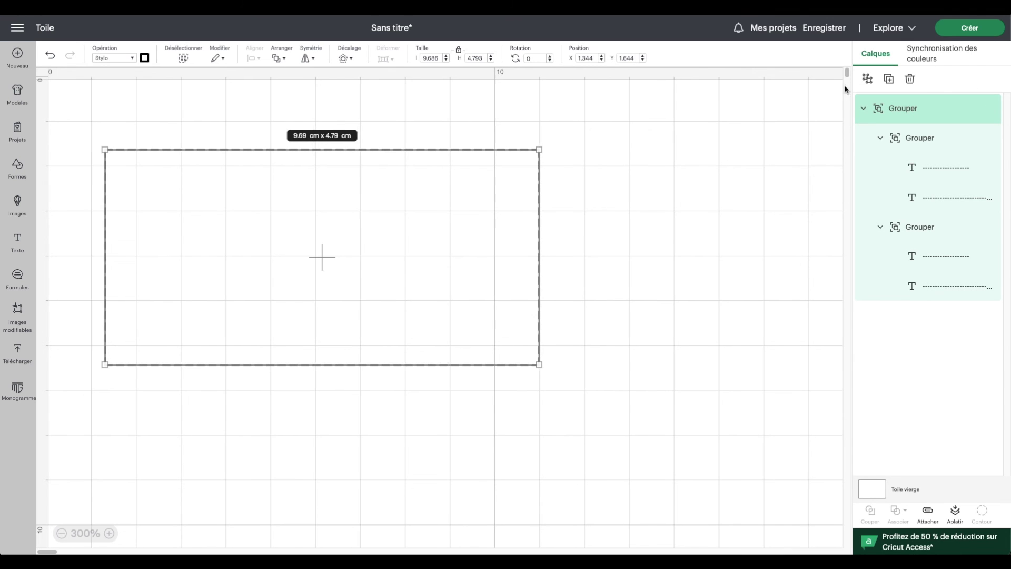
left_click(868, 79)
left_click(904, 109)
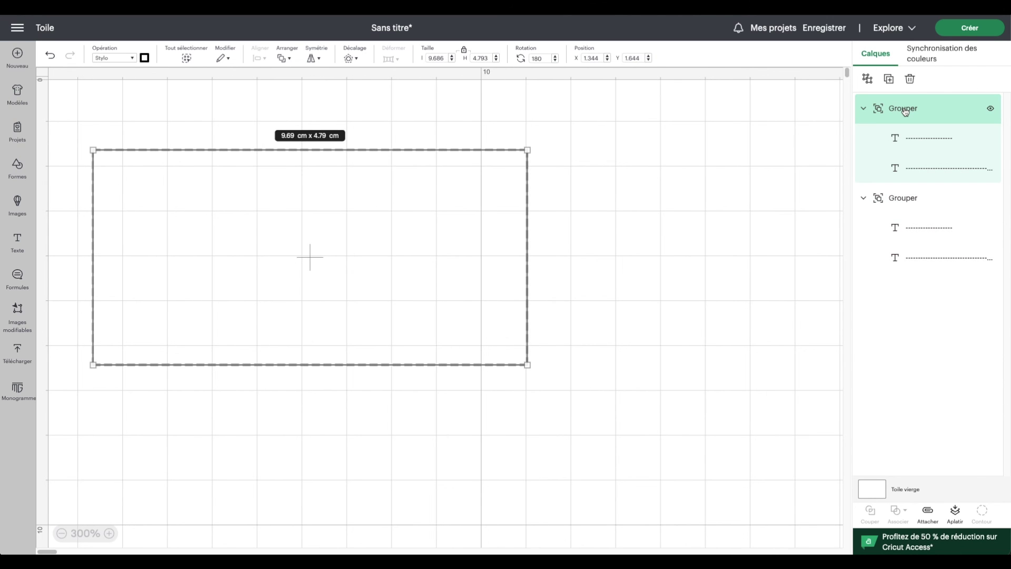
key("Delete")
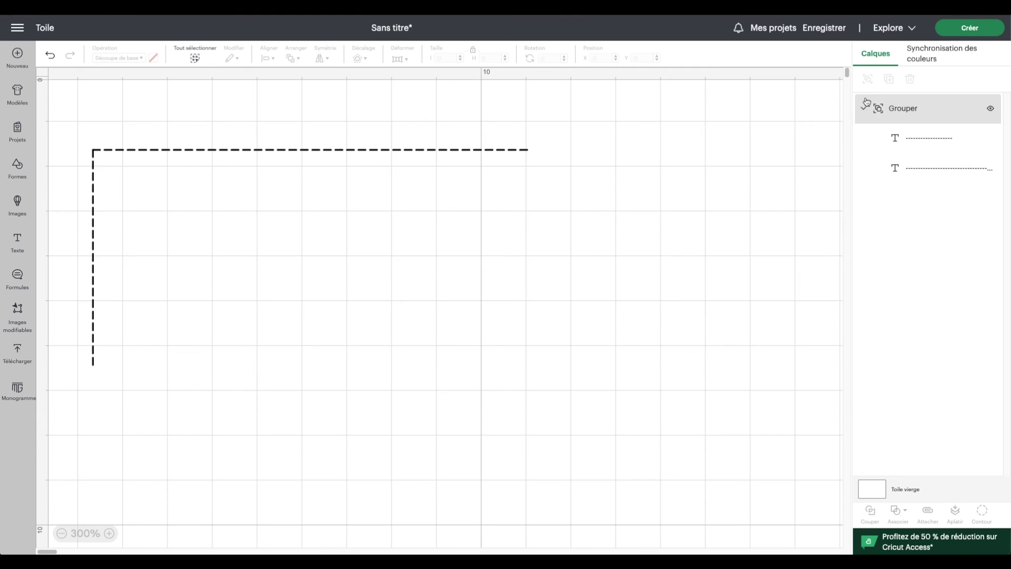
left_click(866, 103)
left_click(867, 78)
left_click(895, 103)
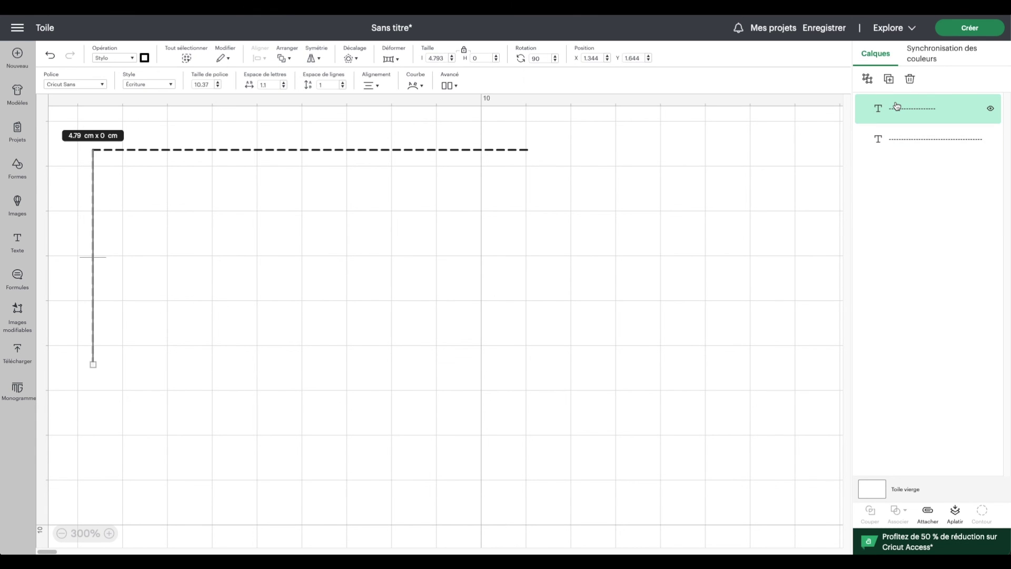
key("Delete")
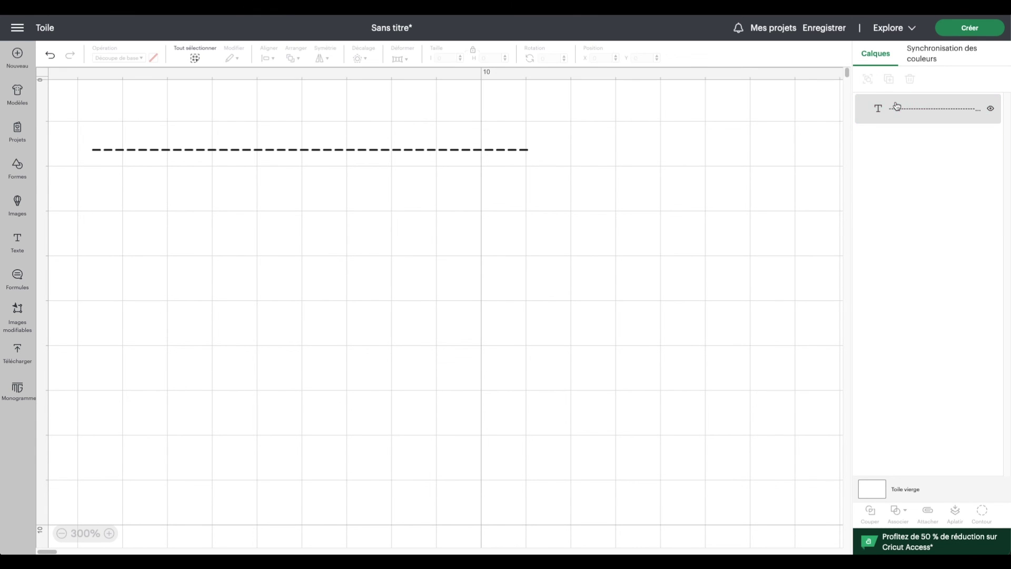
Set the dashed line's font style to Normal and its letter spacing to 0
left_click(259, 150)
left_click(159, 86)
left_click(183, 106)
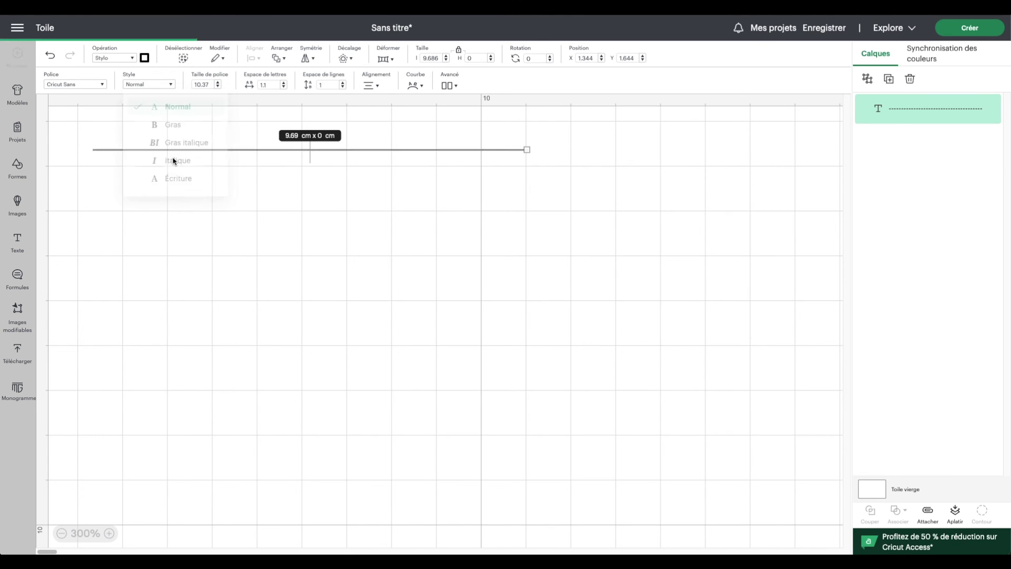
left_click(196, 180)
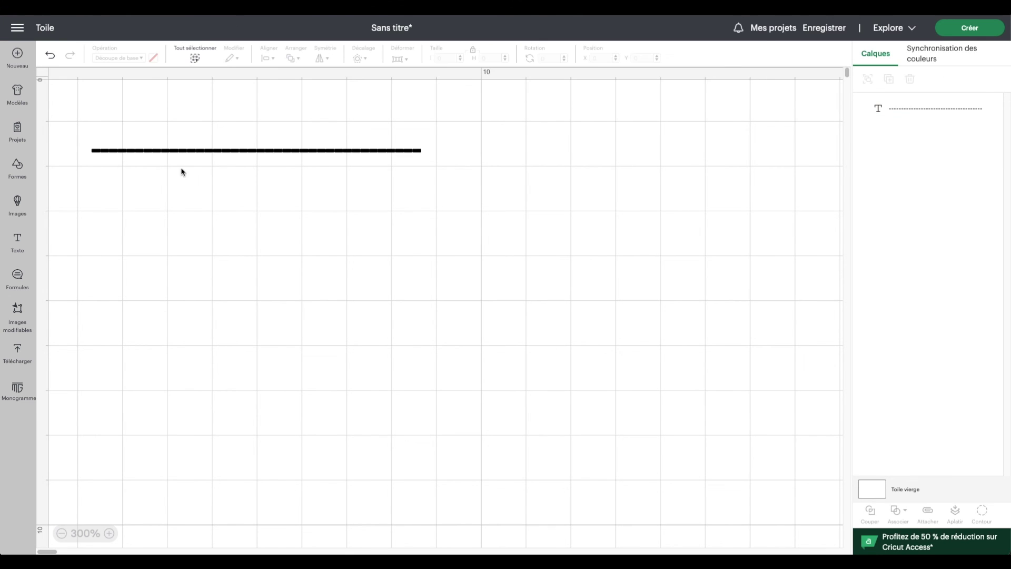
left_click(97, 152)
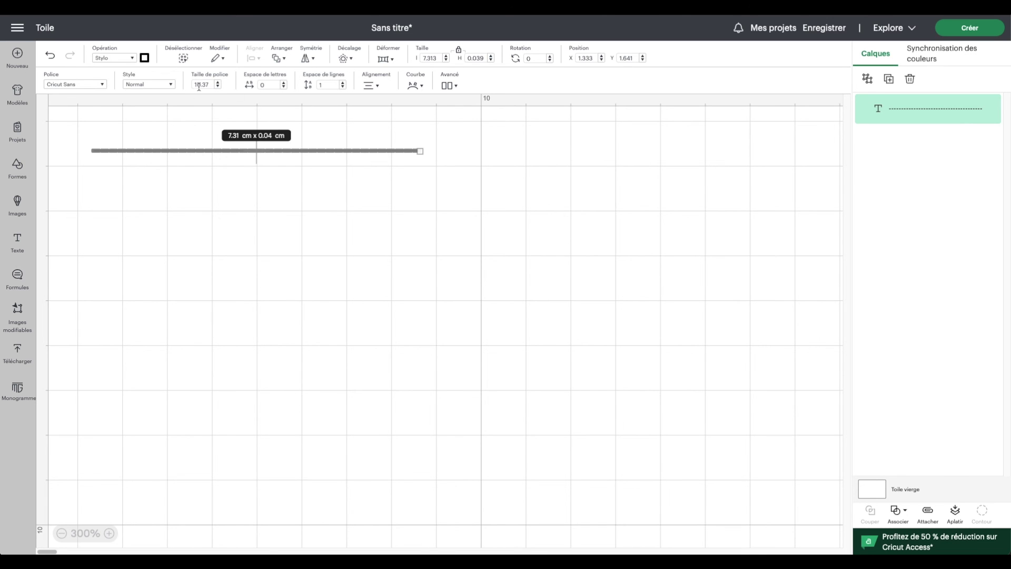
left_click(182, 162)
left_click(115, 149)
Enlarge the dashed line to a height of 0.1 cm and set its operation to basic cut (Découpe de base)
left_click(219, 82)
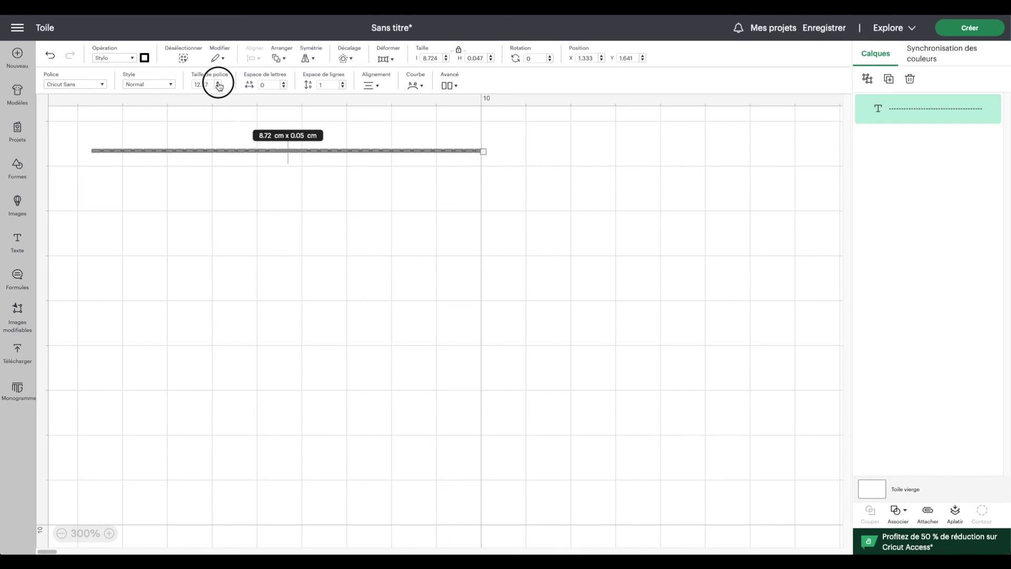
left_click(218, 83)
left_click(219, 83)
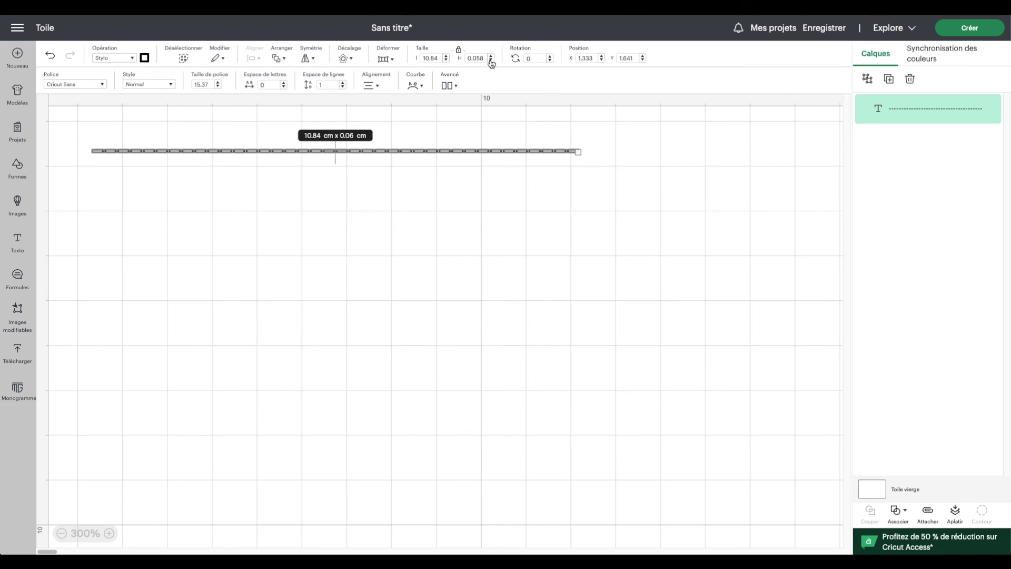
left_click_drag(485, 60, 473, 59)
key("Return")
left_click(125, 56)
left_click(131, 93)
left_click_drag(401, 153, 385, 167)
Shorten the dashed line by removing ten hyphens from its text
right_click(397, 169)
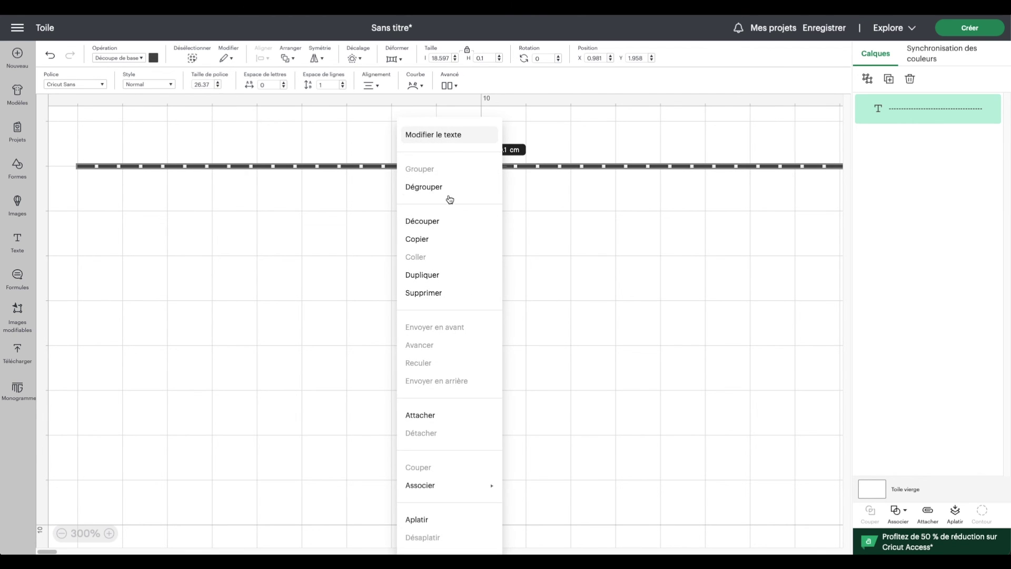
left_click(439, 134)
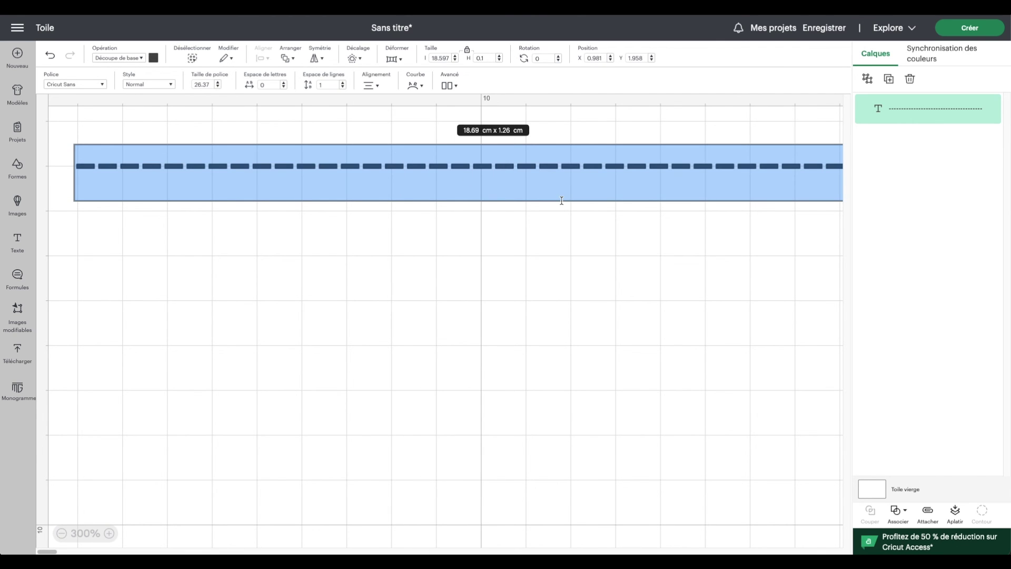
left_click(672, 168)
key("BackSpace")
key("BackSpace")
key("BackSpace")
key("BackSpace")
key("BackSpace")
key("BackSpace")
key("BackSpace")
key("BackSpace")
key("BackSpace")
key("BackSpace")
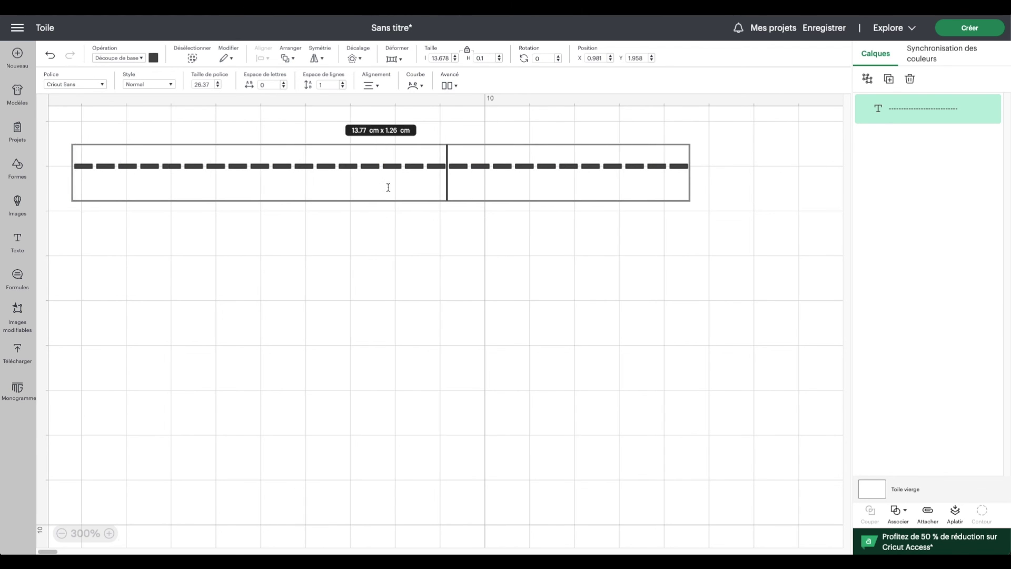
left_click(332, 221)
Curve the dashed text line upward with a value of 100 so it forms a ring
left_click(261, 160)
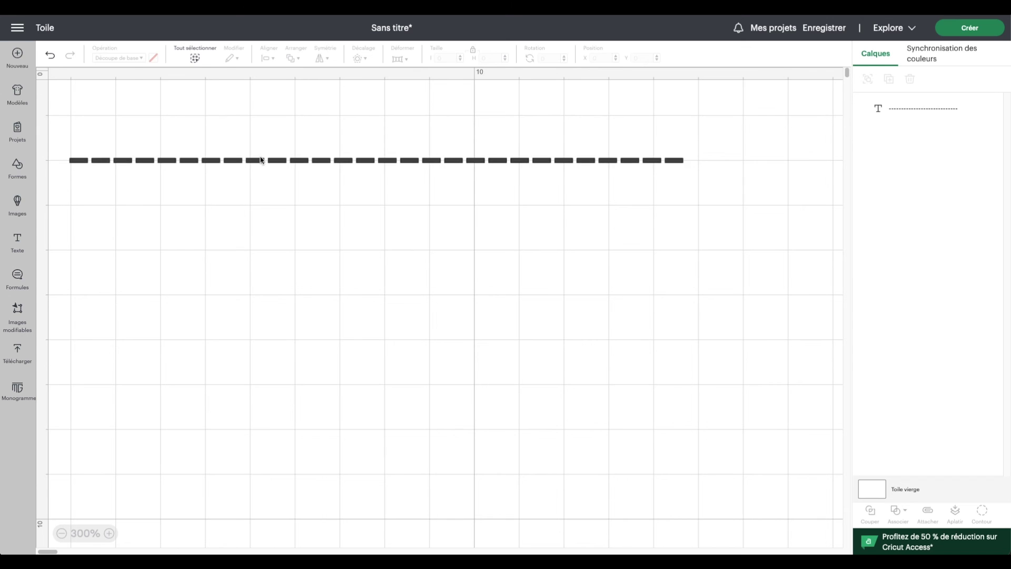
left_click(424, 88)
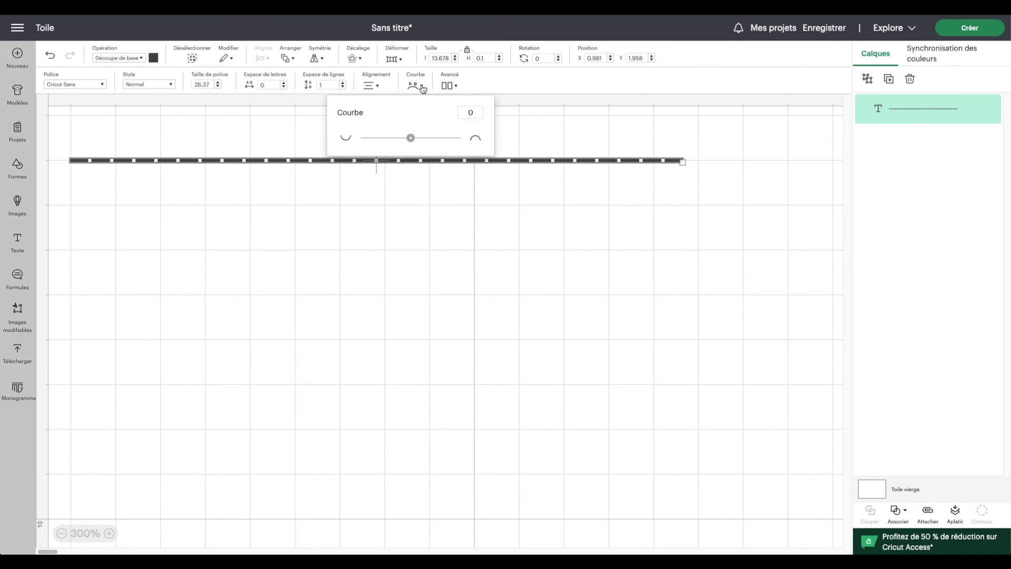
left_click_drag(412, 142, 460, 147)
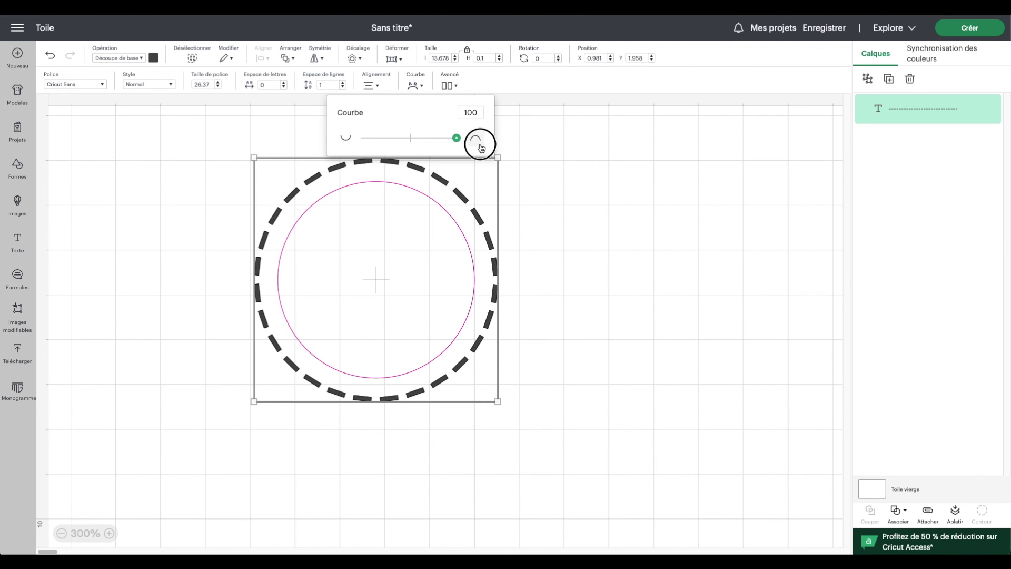
left_click(534, 157)
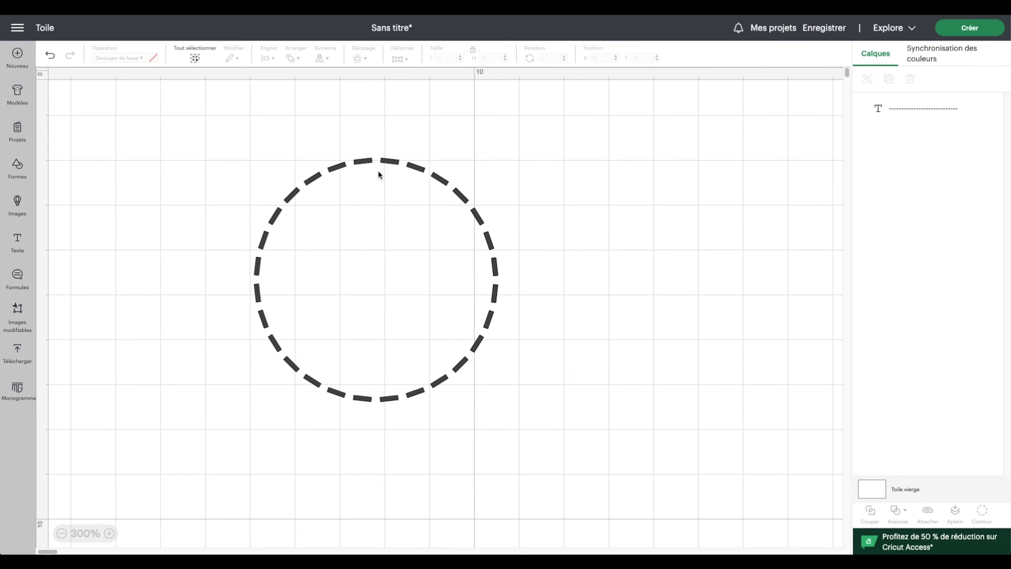
Add a circle, enlarge it to about 7 cm, and place it over the dashed ring
left_click(15, 164)
left_click(78, 237)
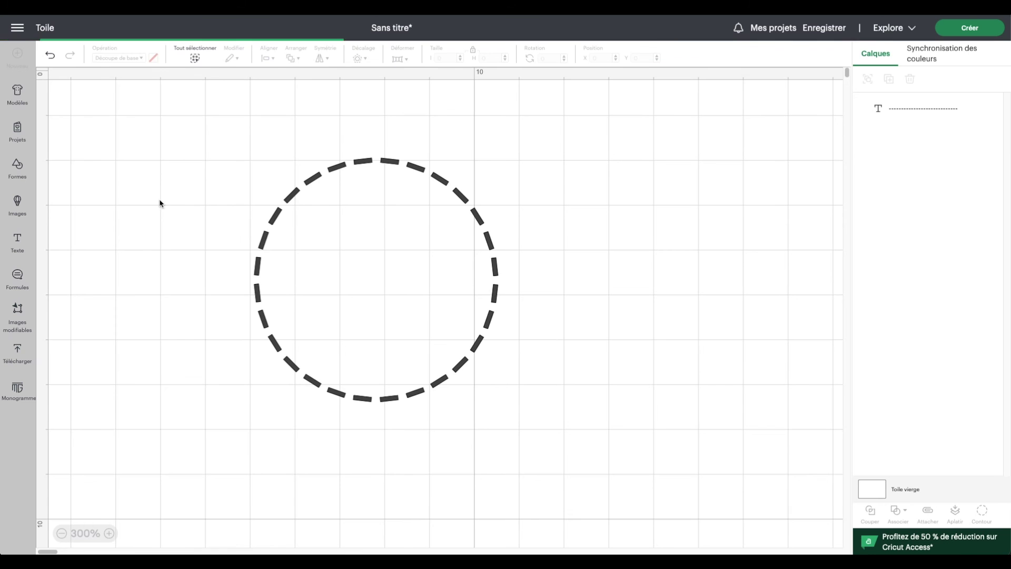
left_click_drag(255, 258, 429, 293)
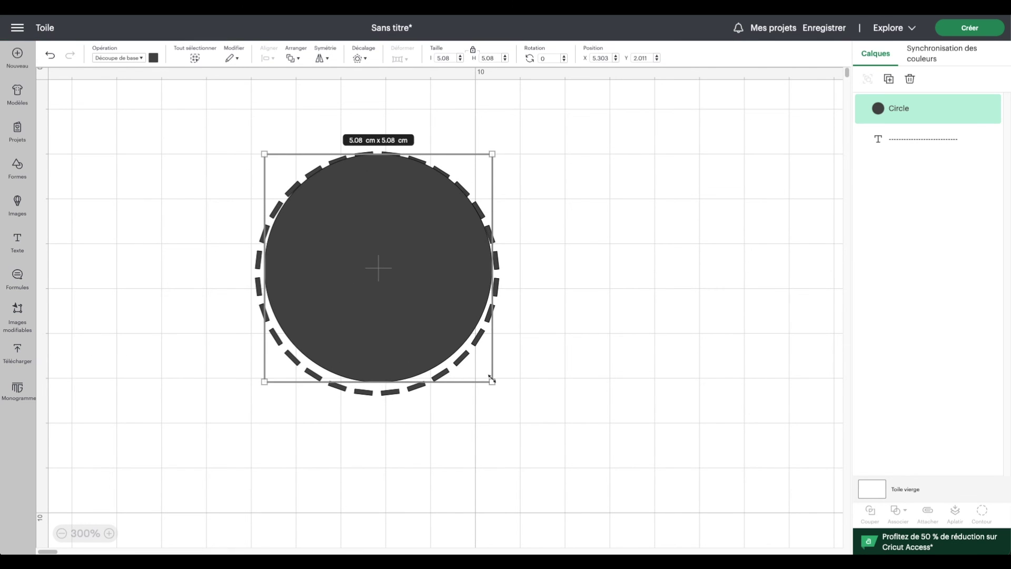
left_click_drag(492, 380, 579, 464)
left_click_drag(497, 372, 444, 339)
Send the circle behind the dashed ring and colour it light grey
left_click(290, 58)
left_click(314, 131)
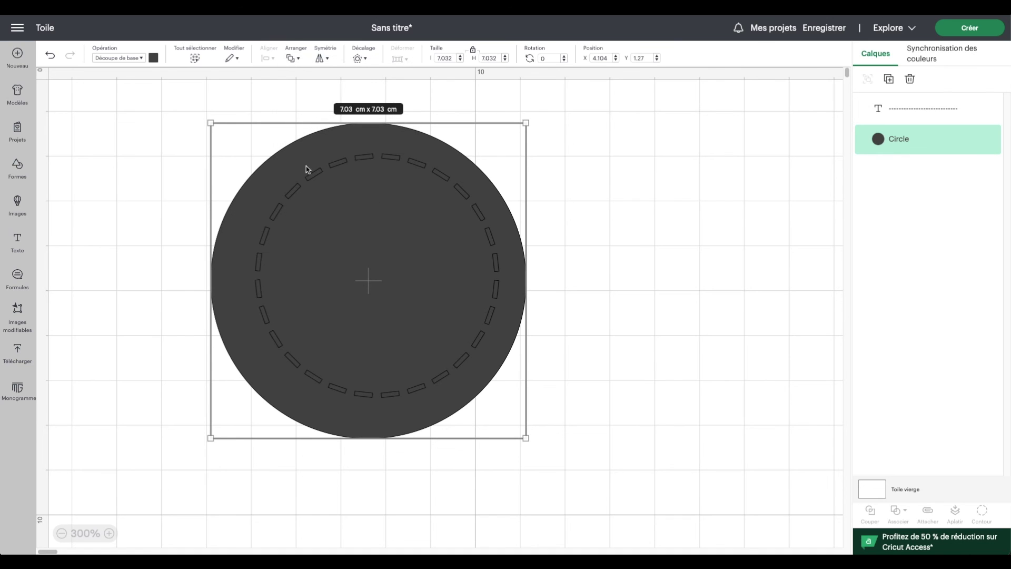
left_click(153, 57)
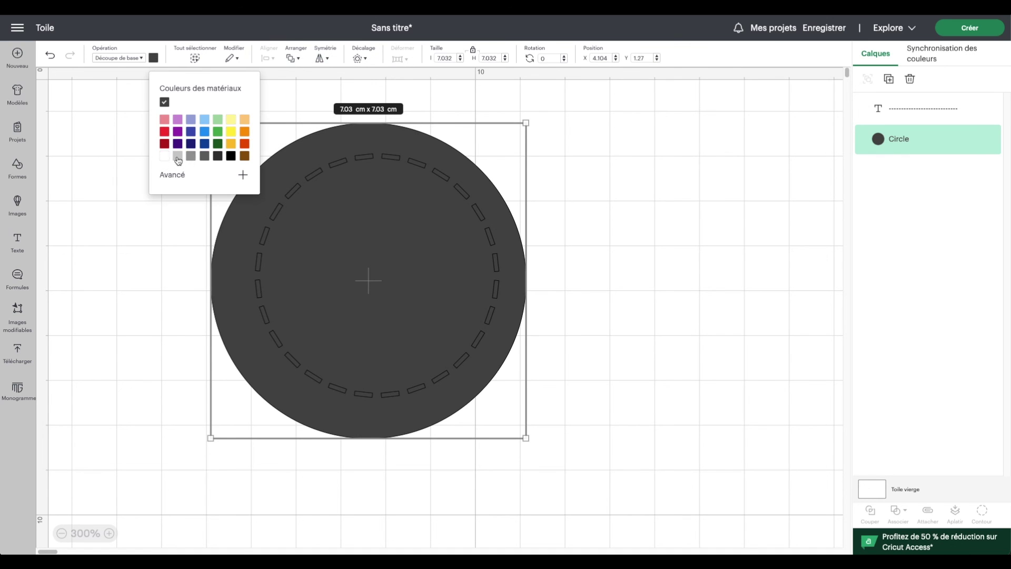
left_click(178, 157)
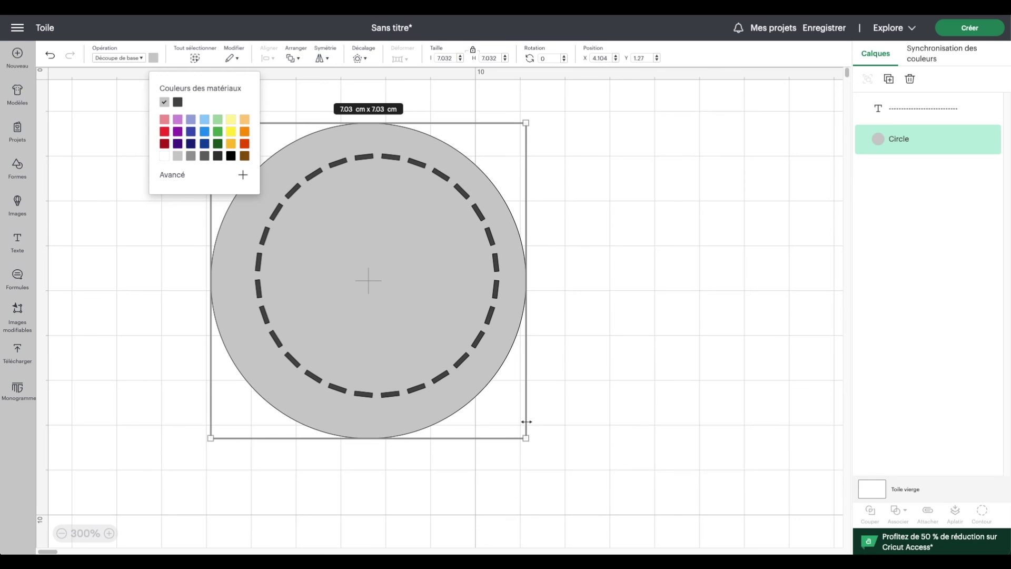
Reduce the circle to about 6.24 cm across and centre it and the dashed ring on each other
left_click_drag(525, 438, 521, 418)
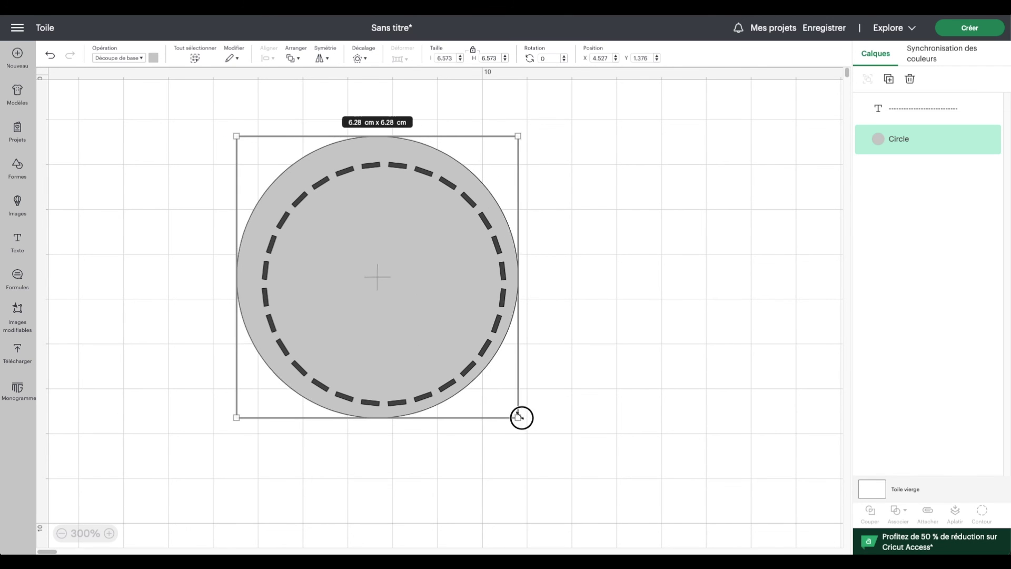
key("ctrl+a")
left_click(262, 58)
left_click(301, 207)
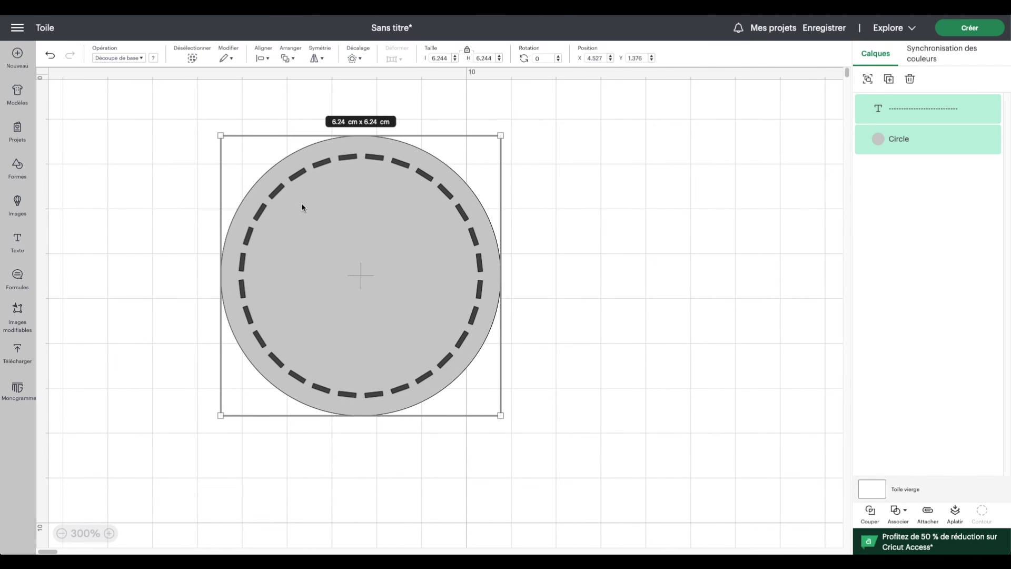
left_click(554, 321)
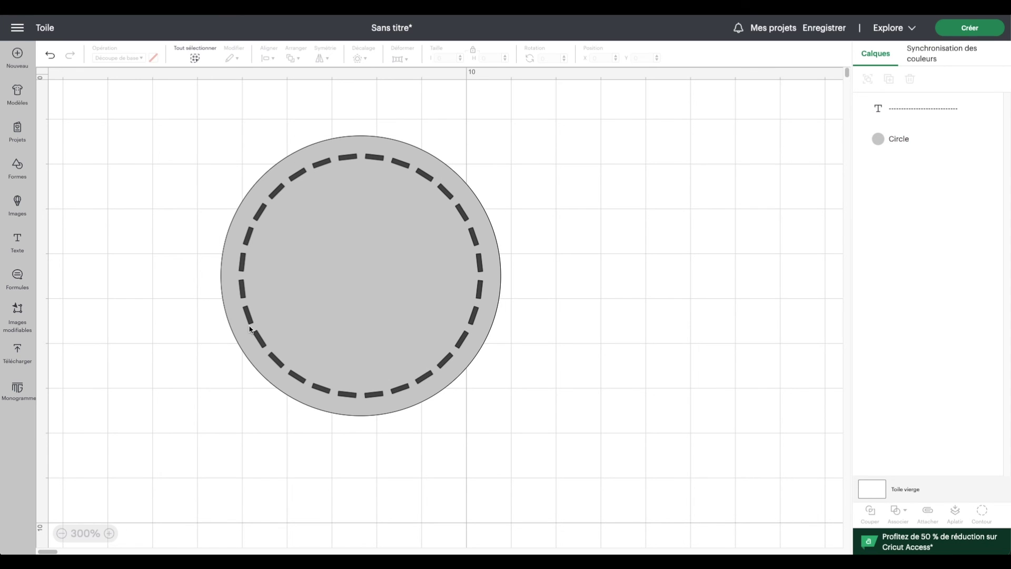
Subtract the dashed ring from the grey circle with Retirer to make stitch-like cut-outs
left_click_drag(182, 92, 614, 477)
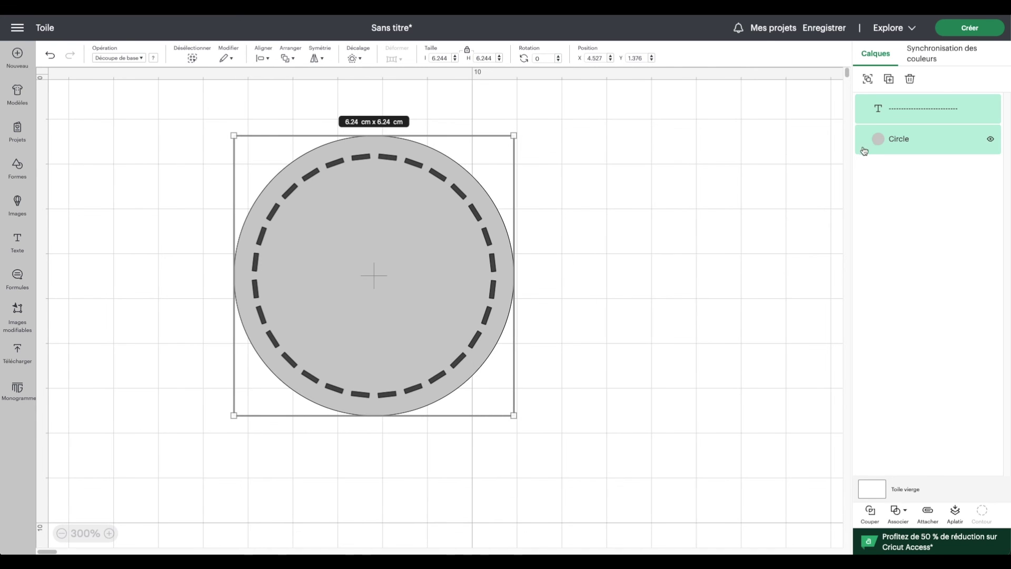
left_click(899, 511)
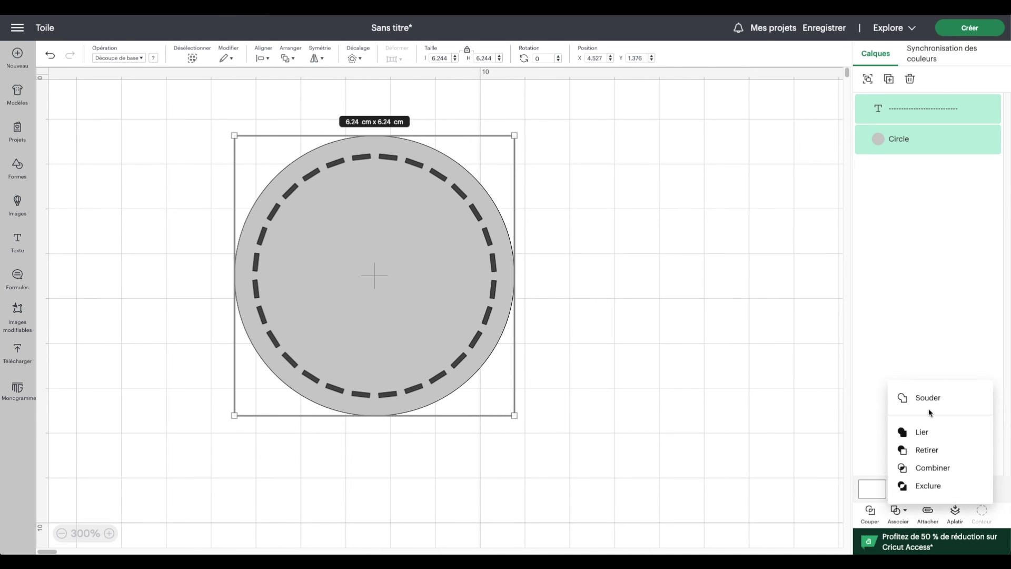
left_click(928, 449)
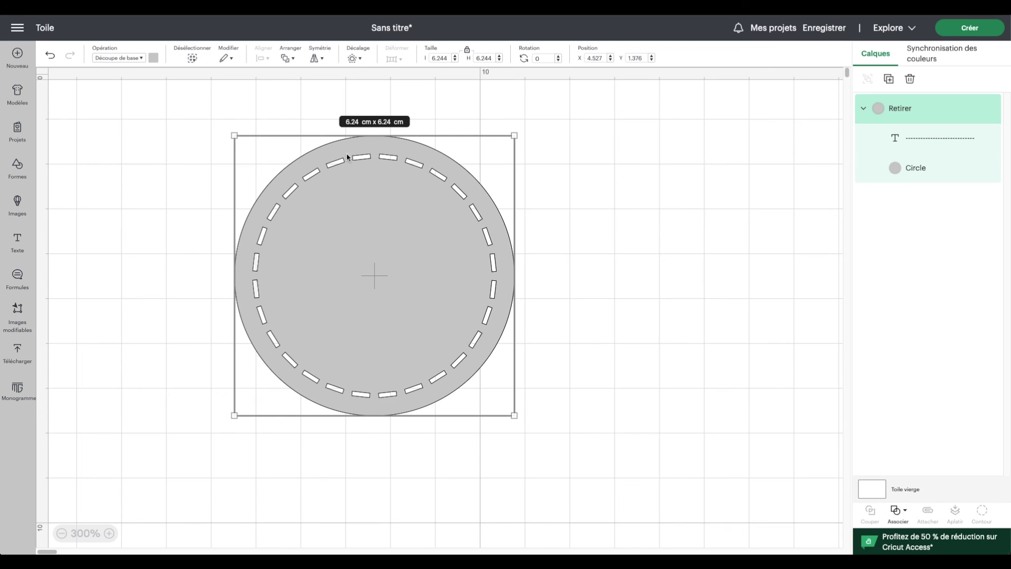